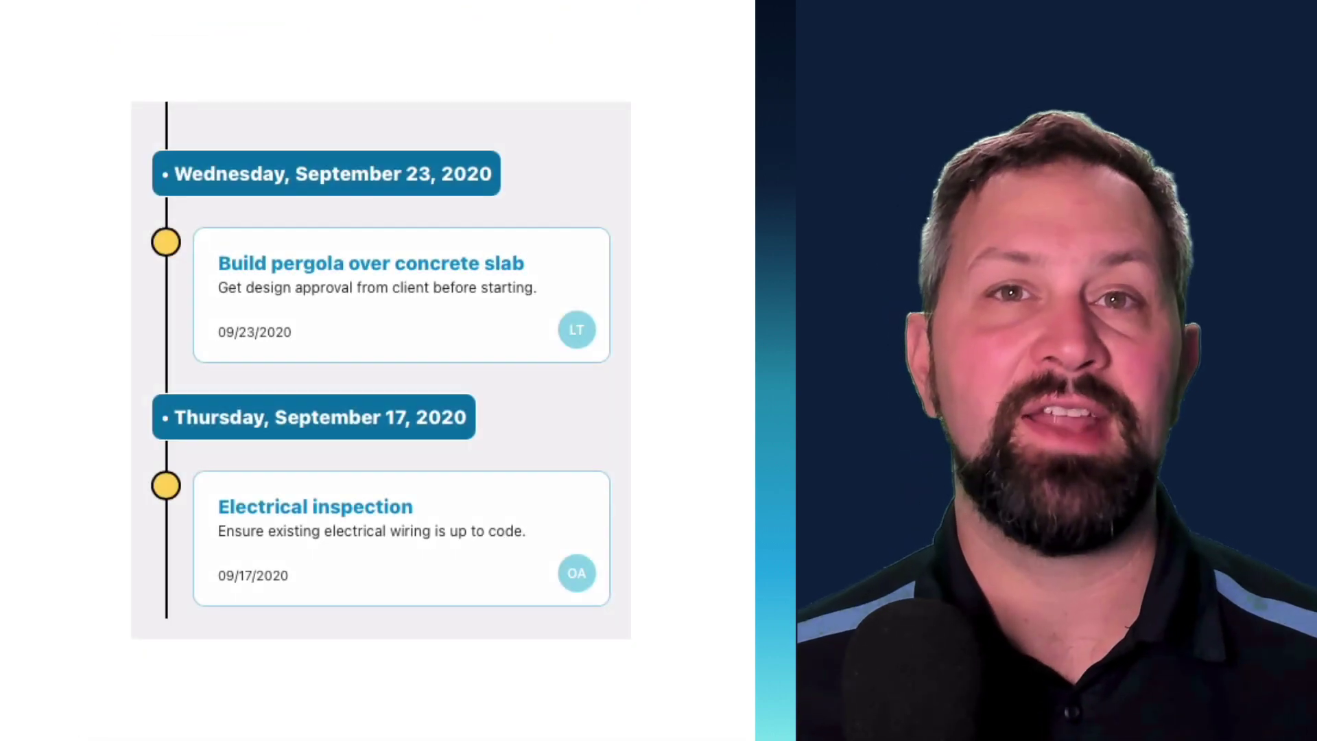
- Scroll the timeline and open the detail card of the Sep 14 Remove carpet activity
scroll(352, 317, down, 8)
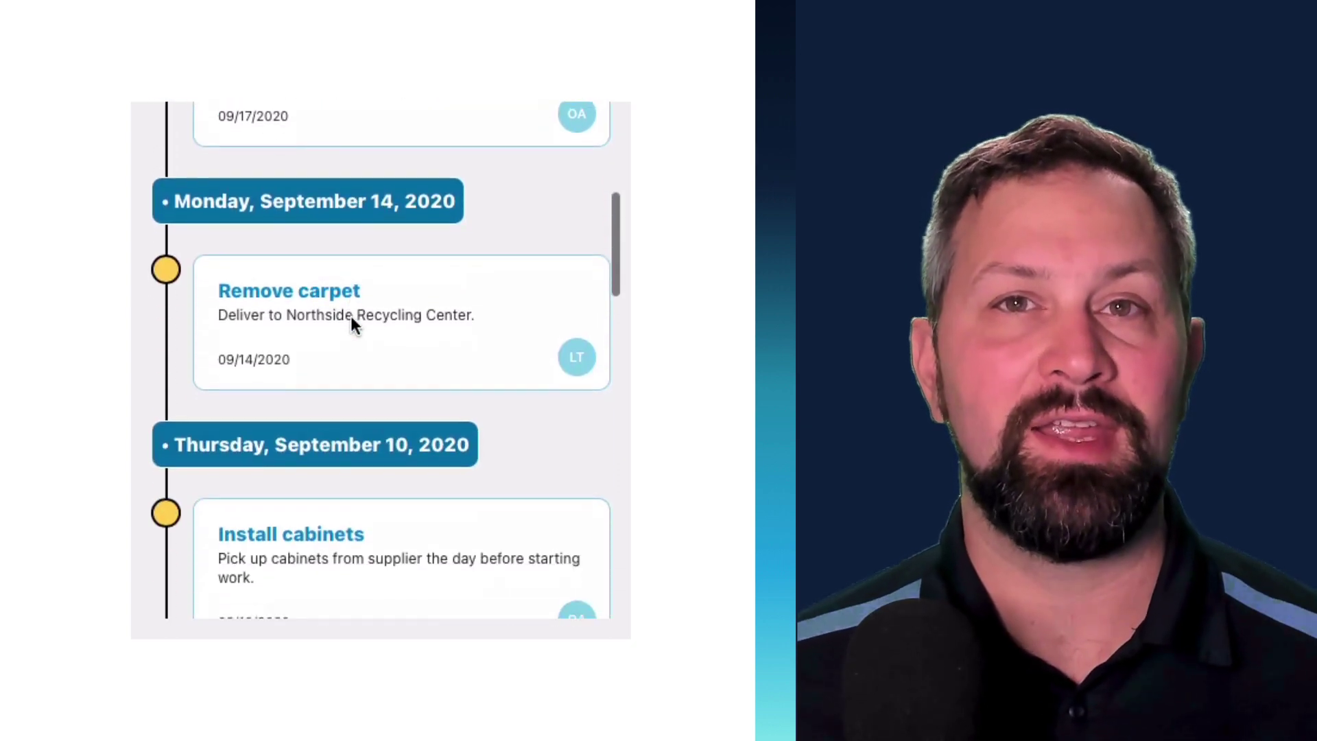
scroll(376, 353, up, 3)
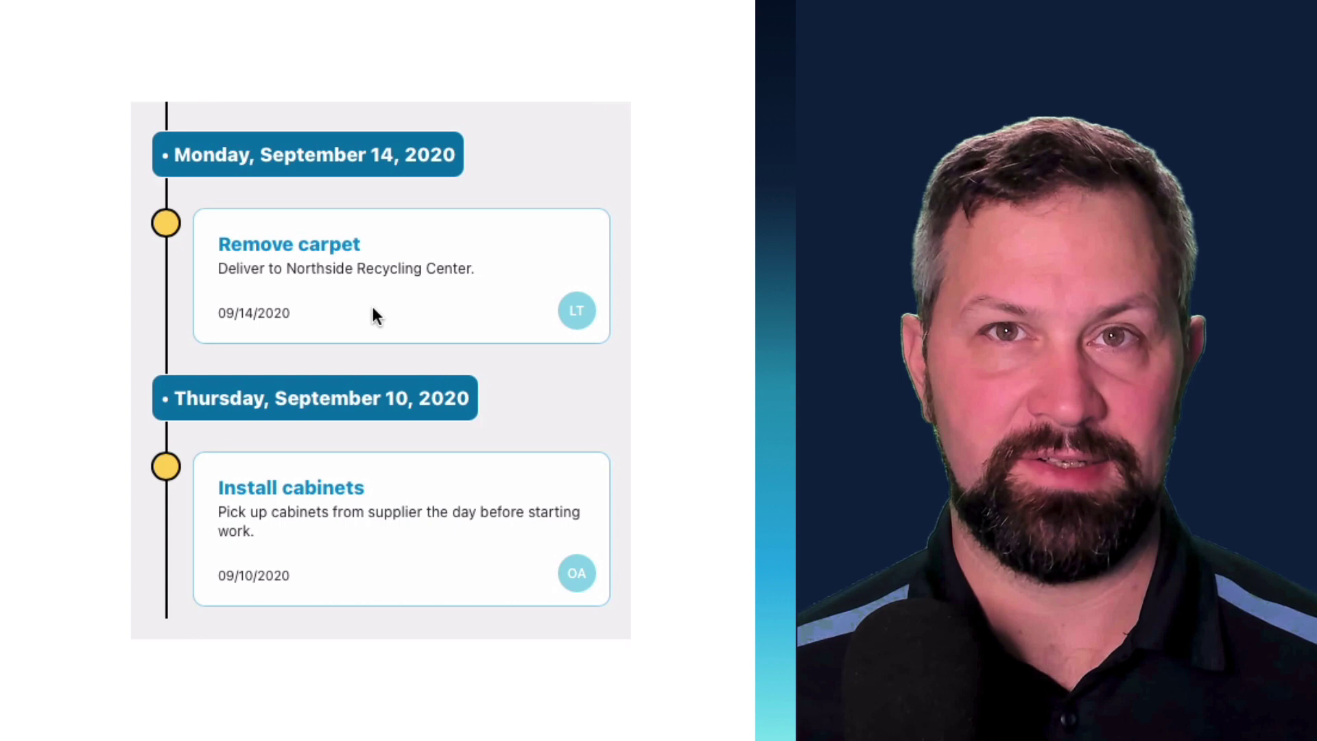
click(373, 309)
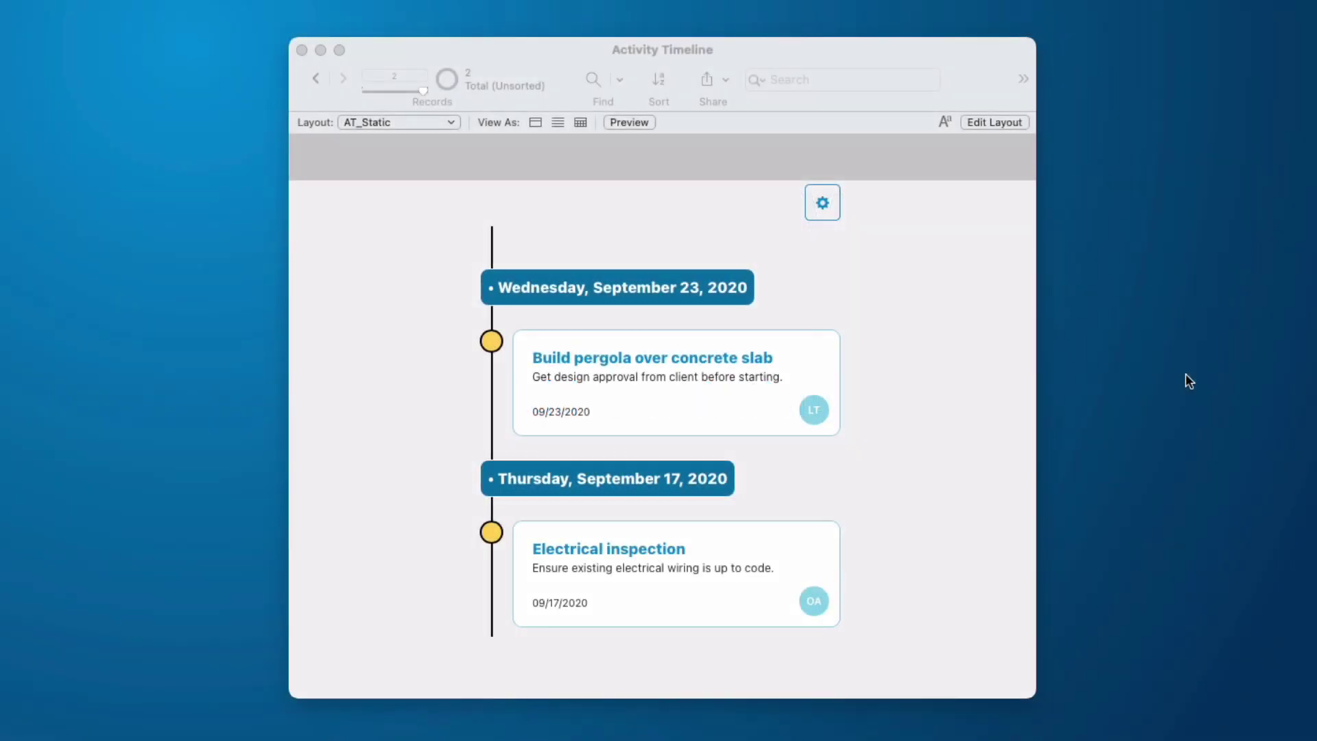
- Bring the Activity Timeline window to the front and scroll through its activity cards
click(990, 48)
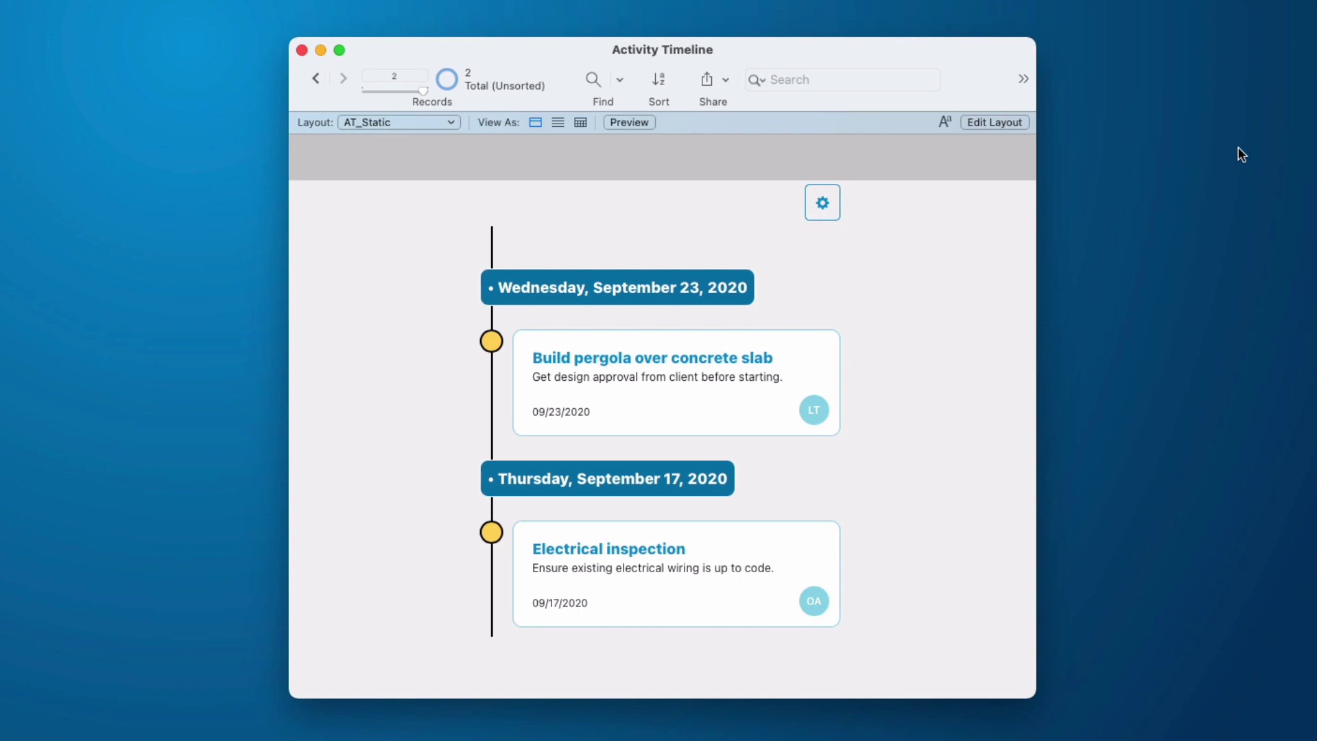
scroll(636, 398, down, 10)
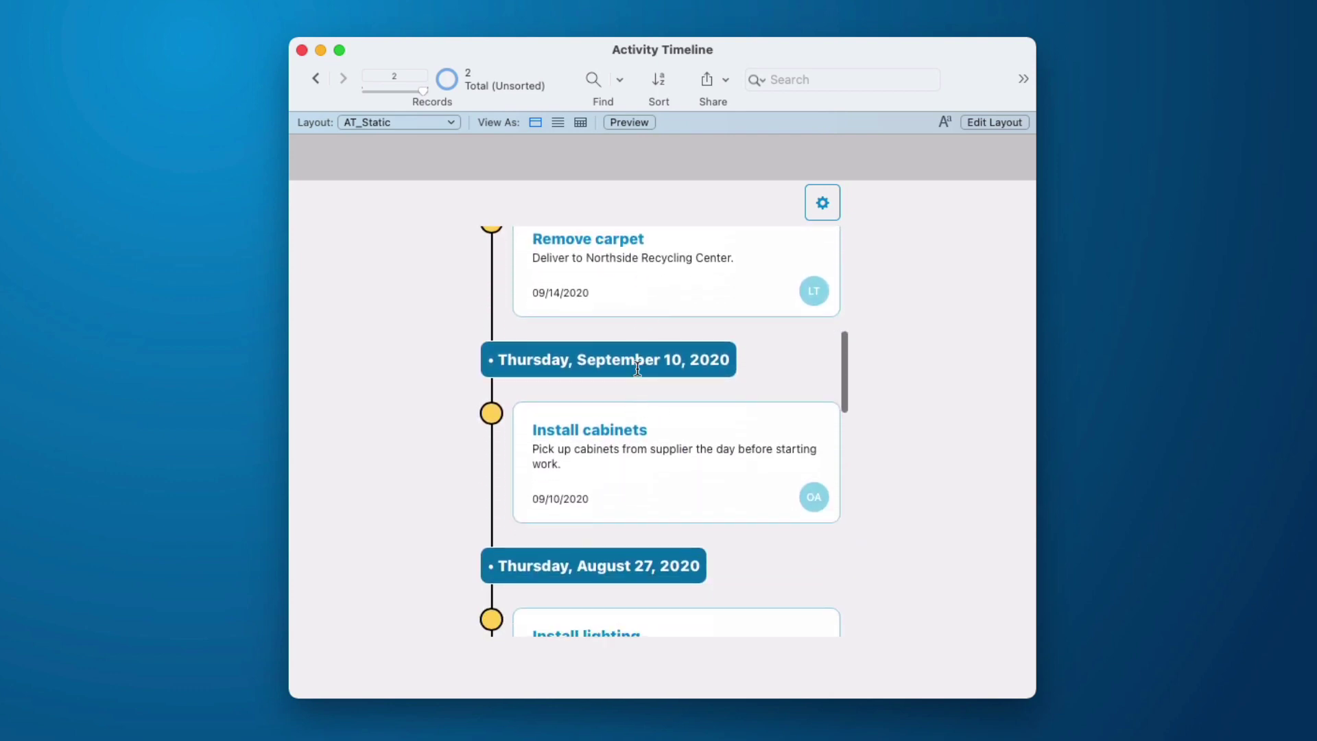
scroll(656, 421, up, 3)
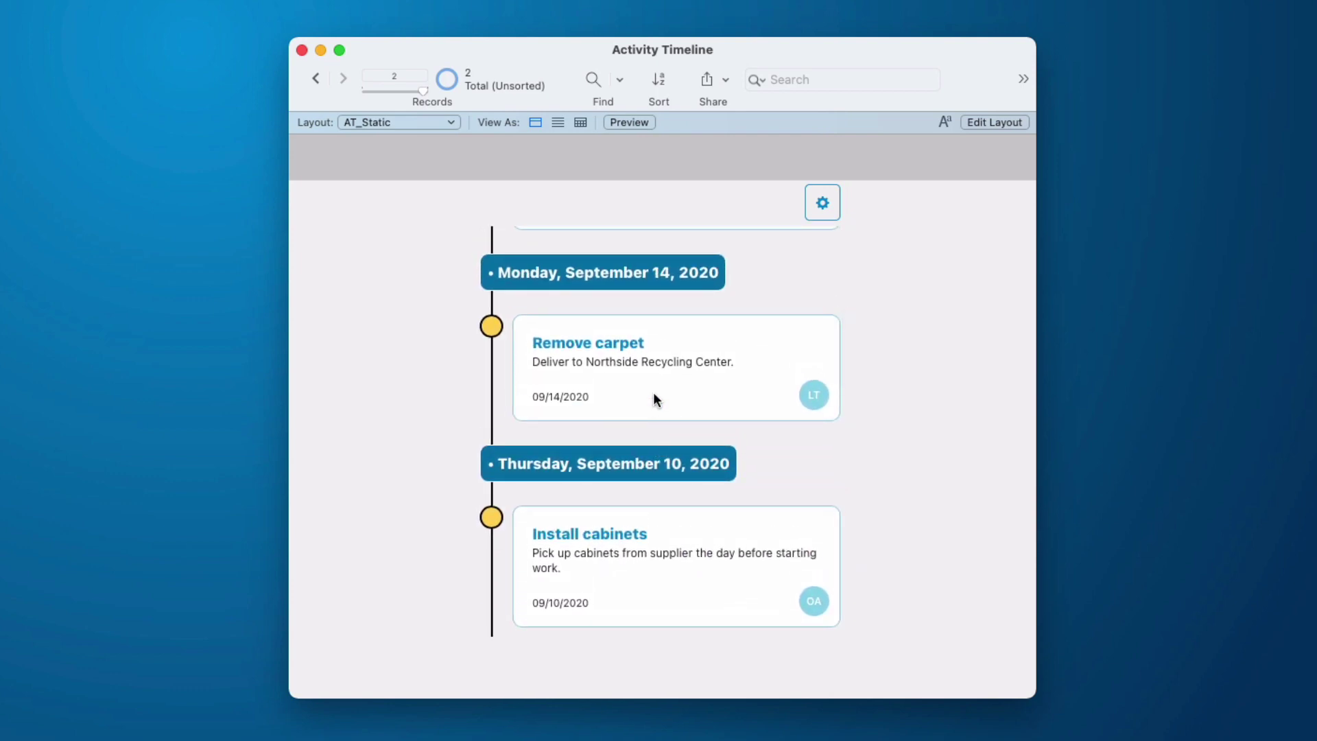
- Change Remove carpet's Date Completed to September 10, 2020 and close its card
click(653, 393)
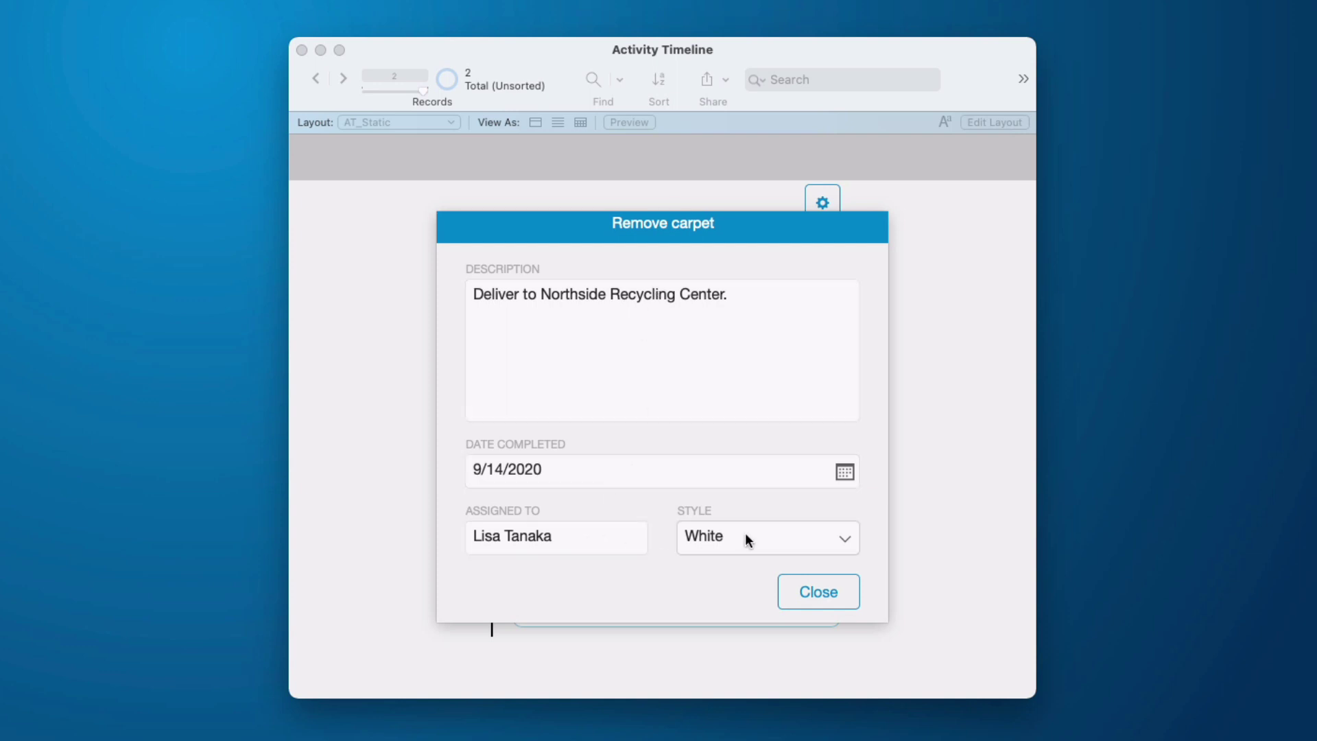
click(621, 473)
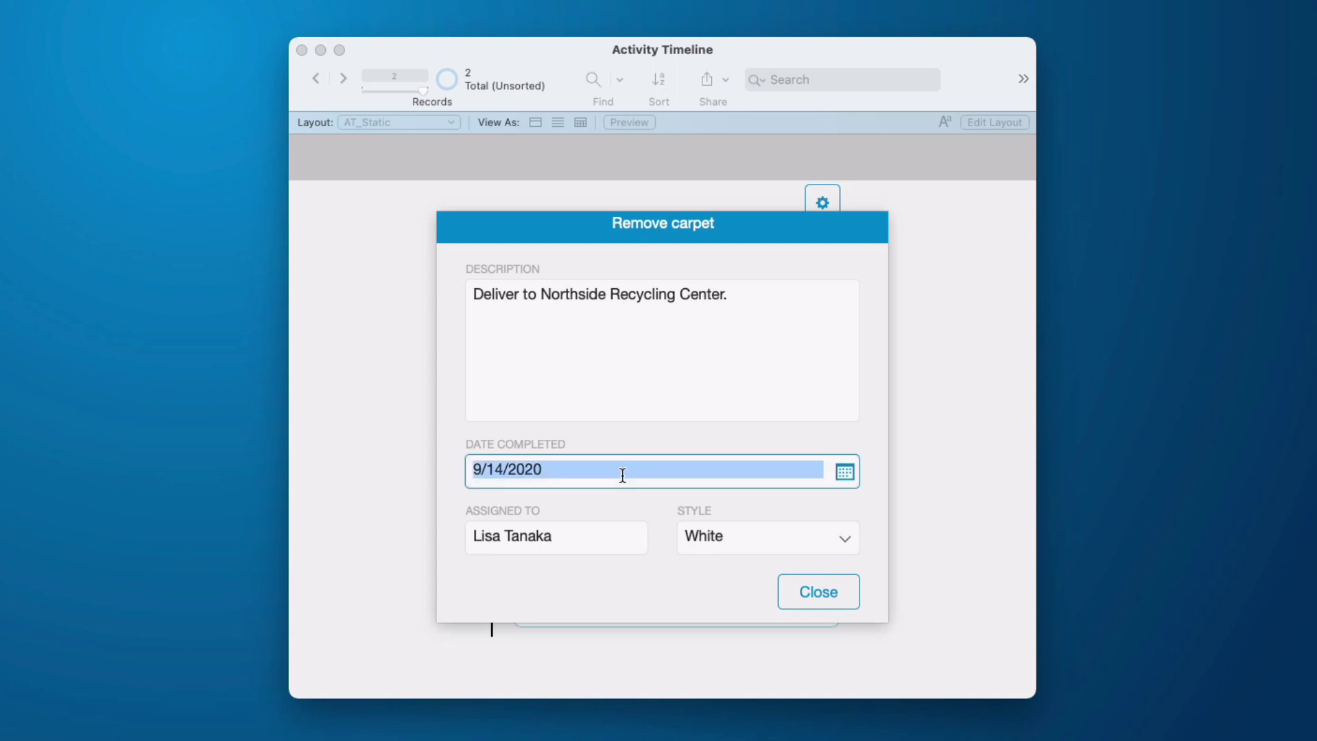
click(846, 475)
click(583, 554)
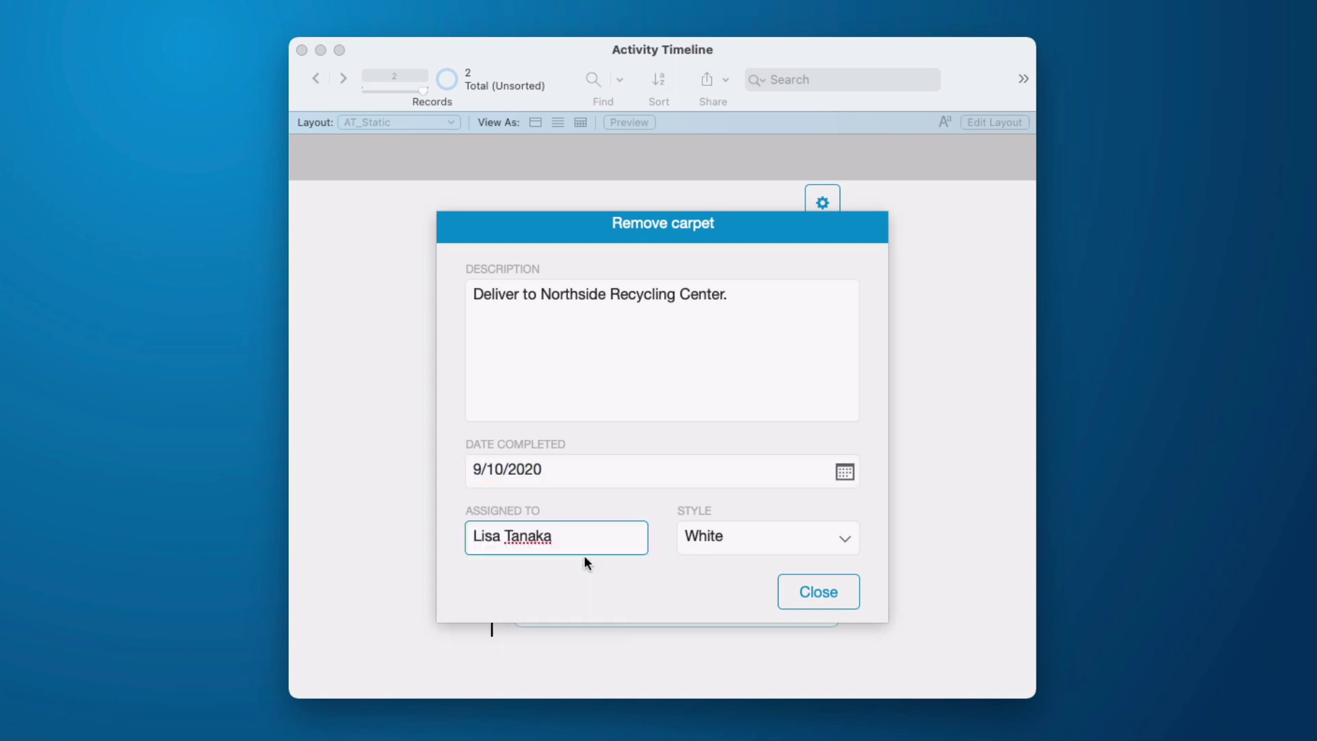
click(824, 587)
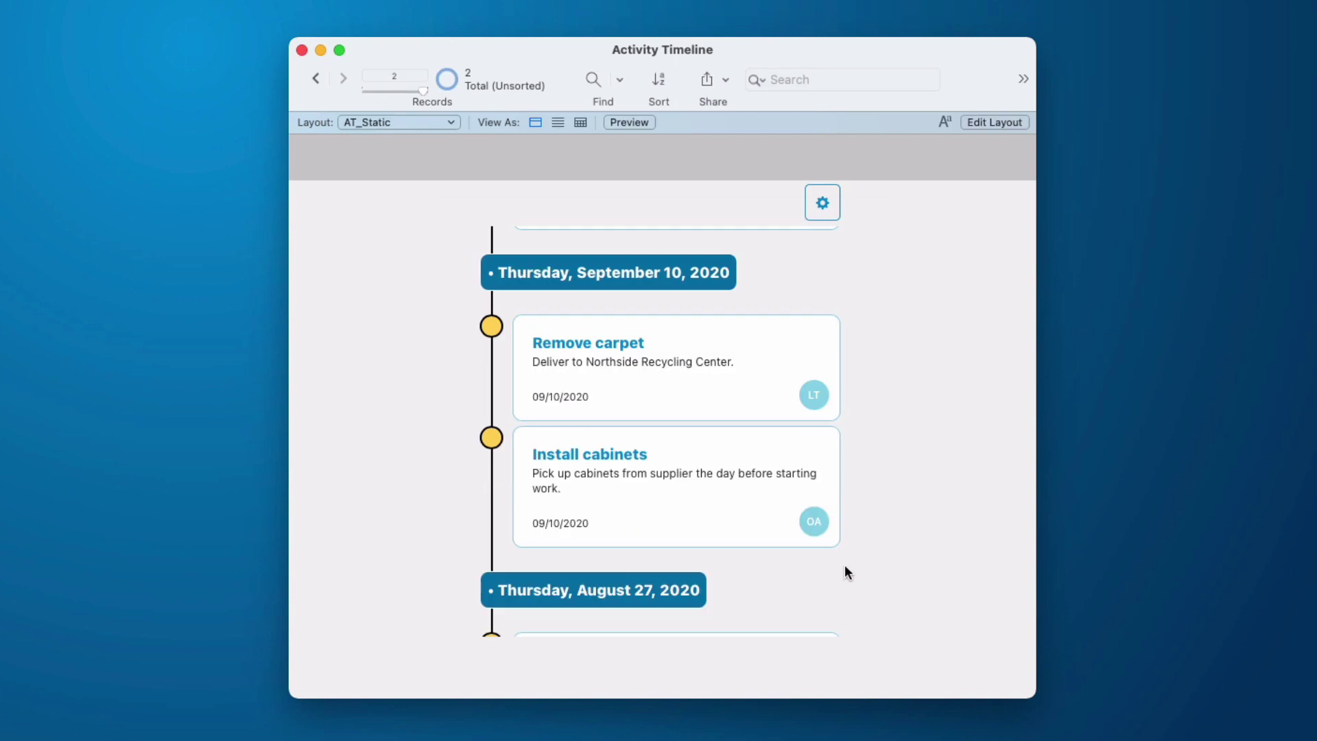
- Give the Install cabinets card the Blue style, then reopen the style list
click(875, 454)
click(780, 539)
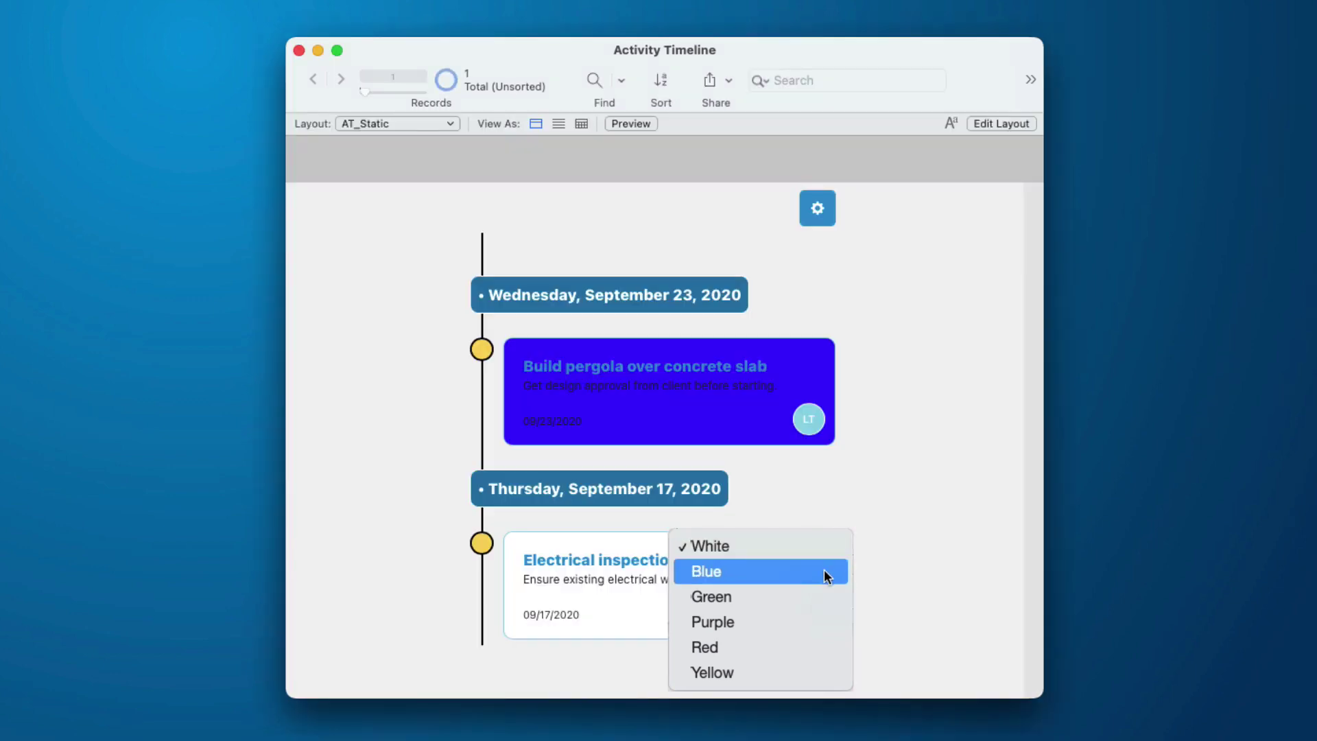
click(827, 577)
click(807, 553)
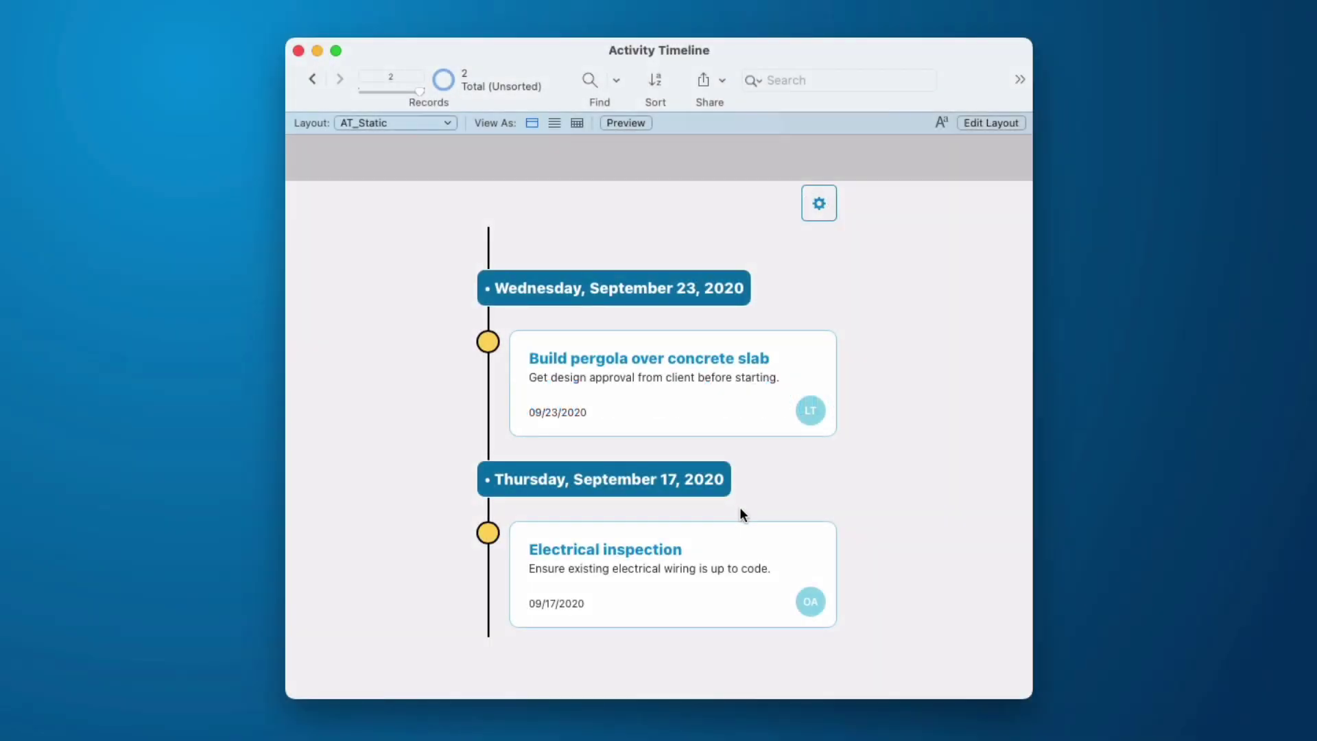
- Switch to AT_Adaptive and anchor its timeline web viewer on all four sides, then browse again
click(375, 124)
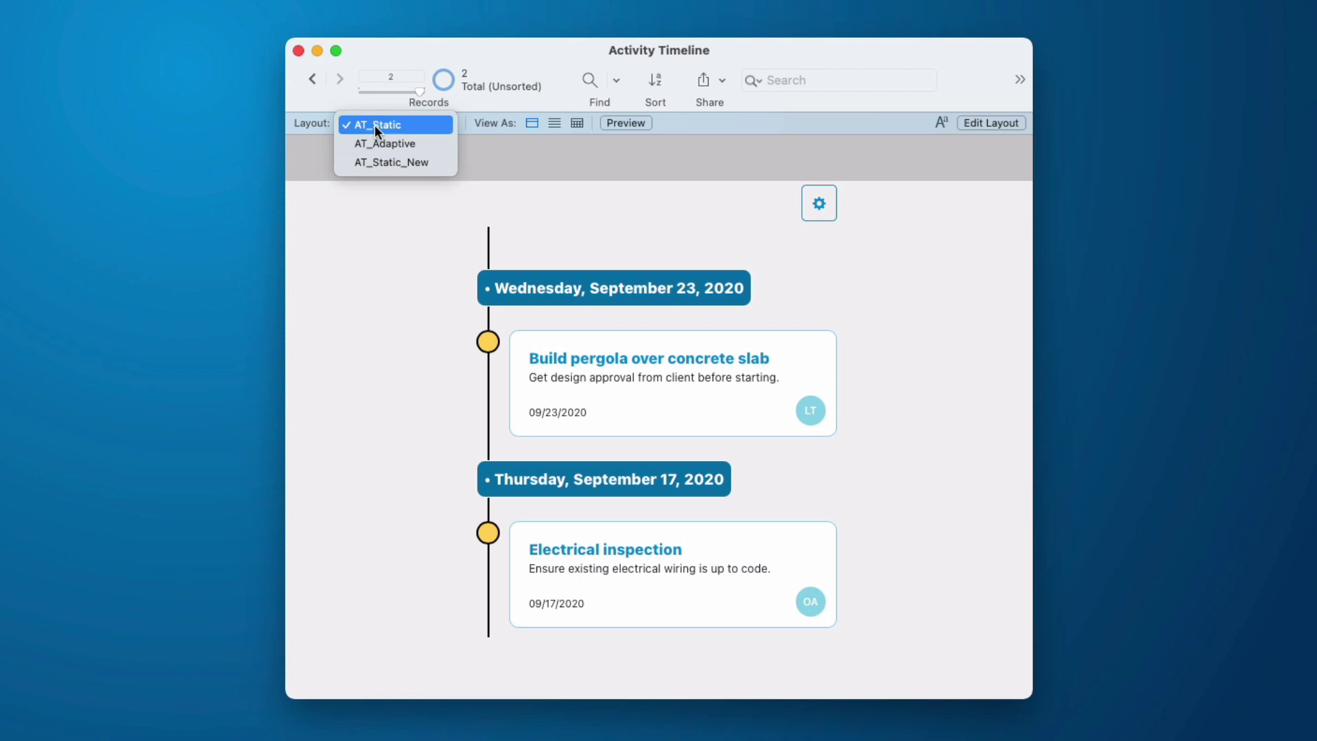
click(397, 142)
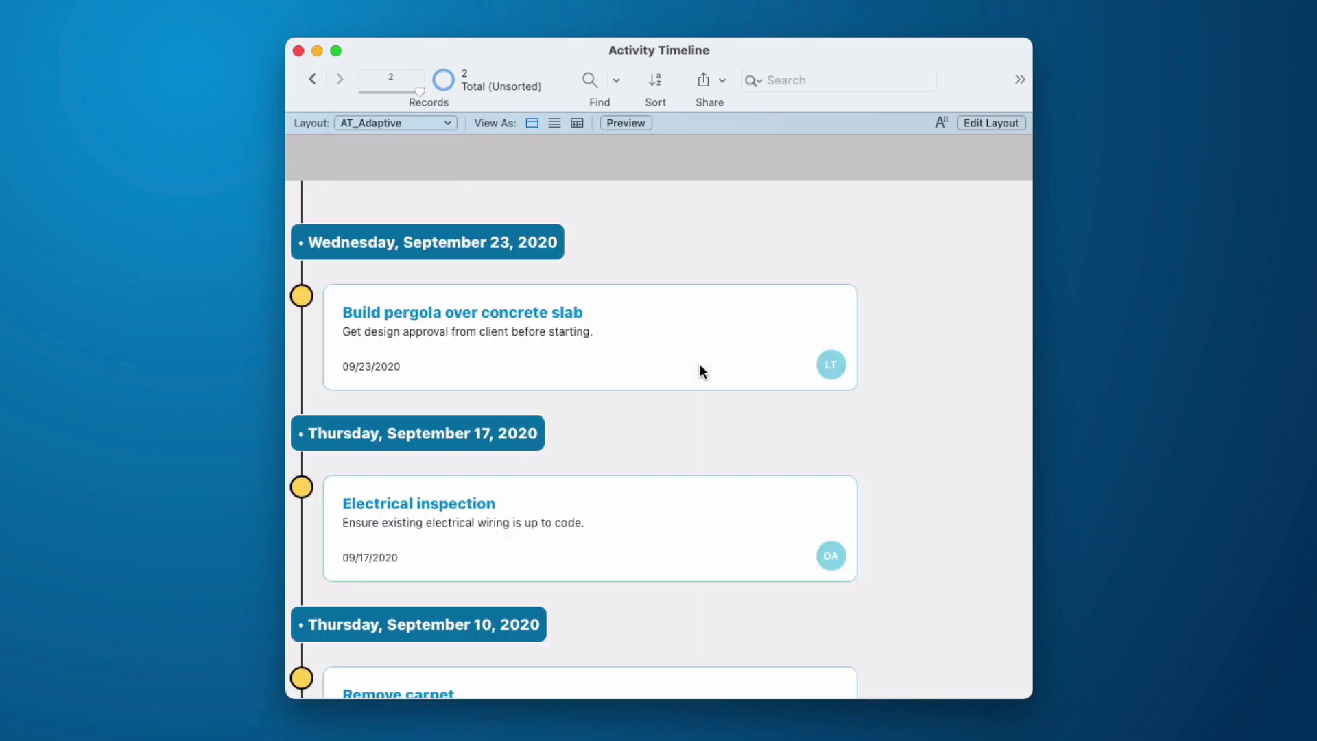
key(super+l)
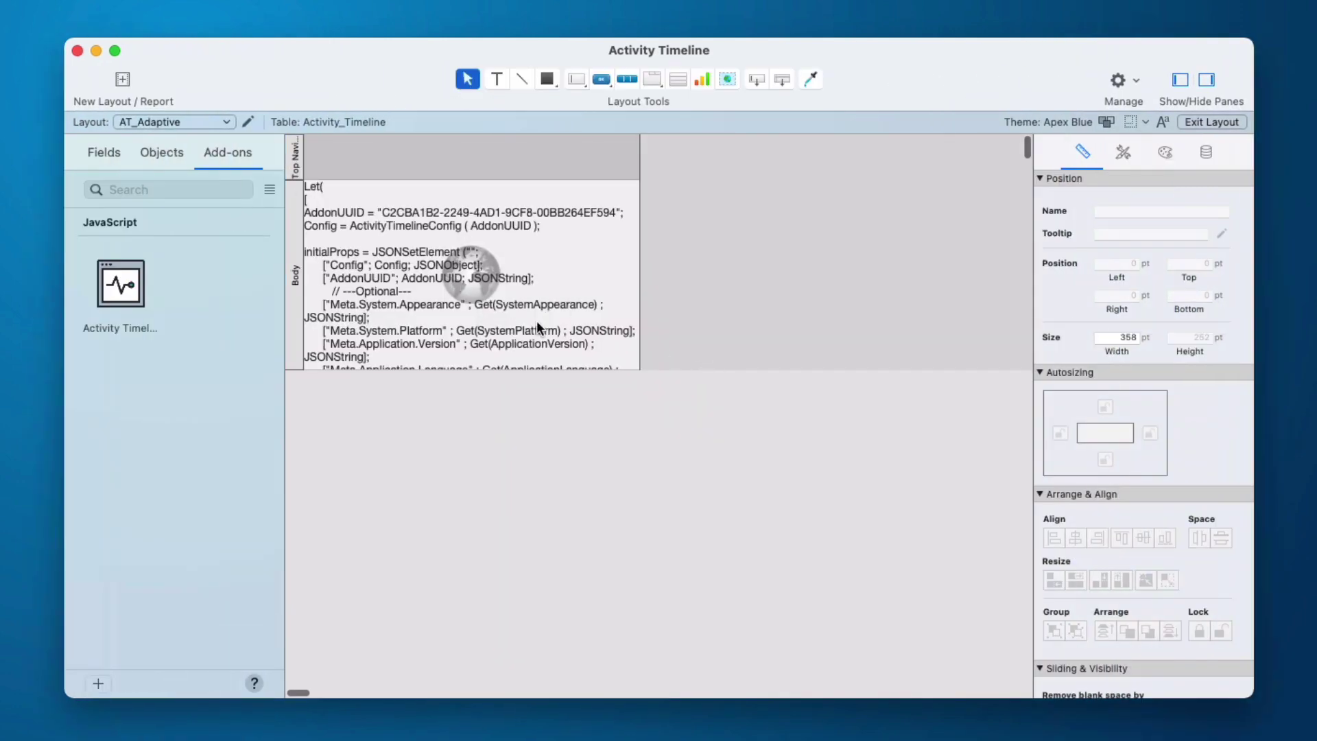
click(493, 280)
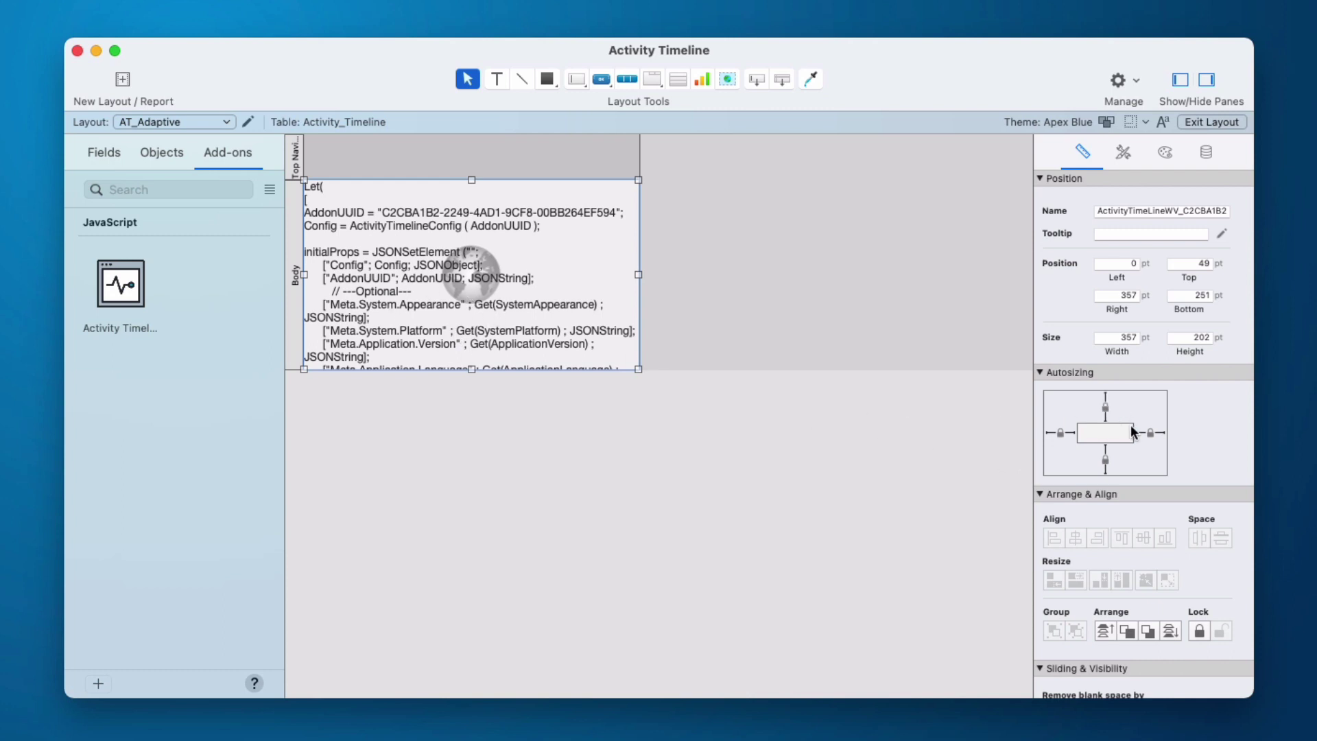
click(1051, 431)
key(super+b)
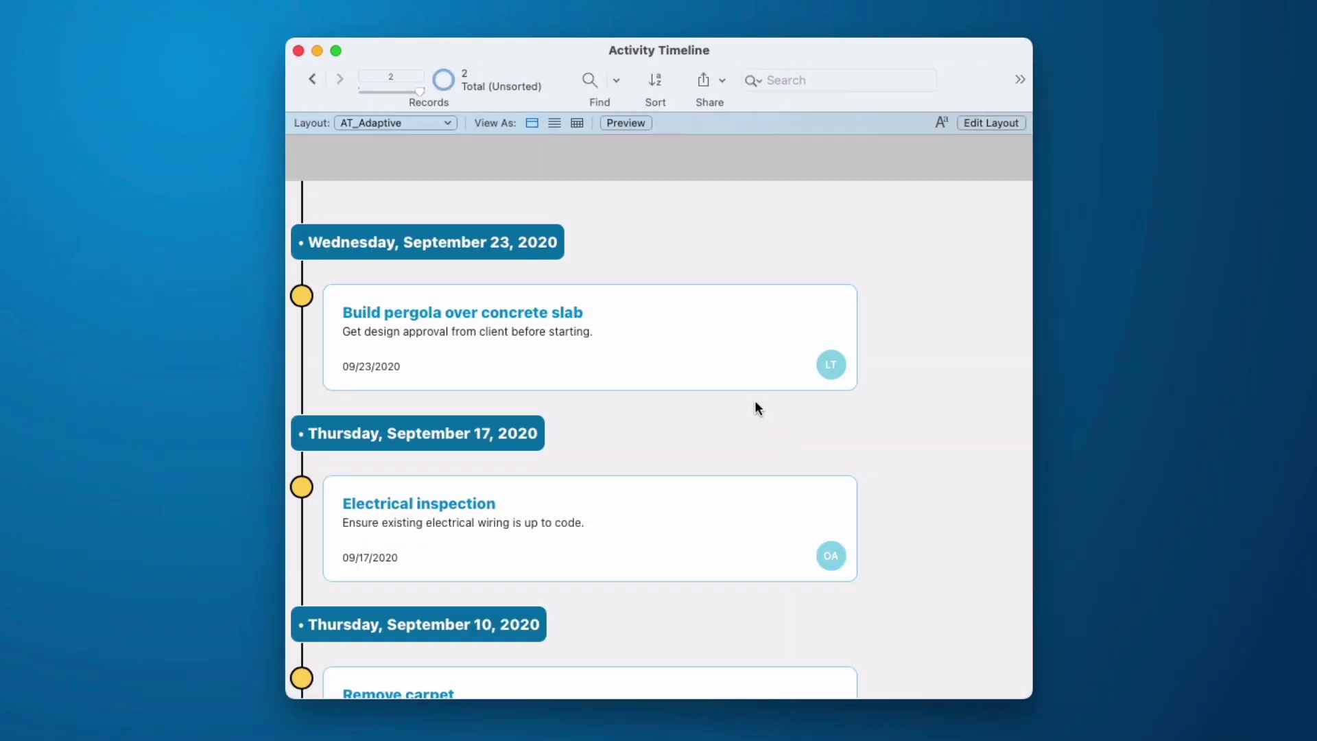
- Widen the window so the timeline cards alternate on both sides, then scroll through them
drag(1036, 400, 1161, 448)
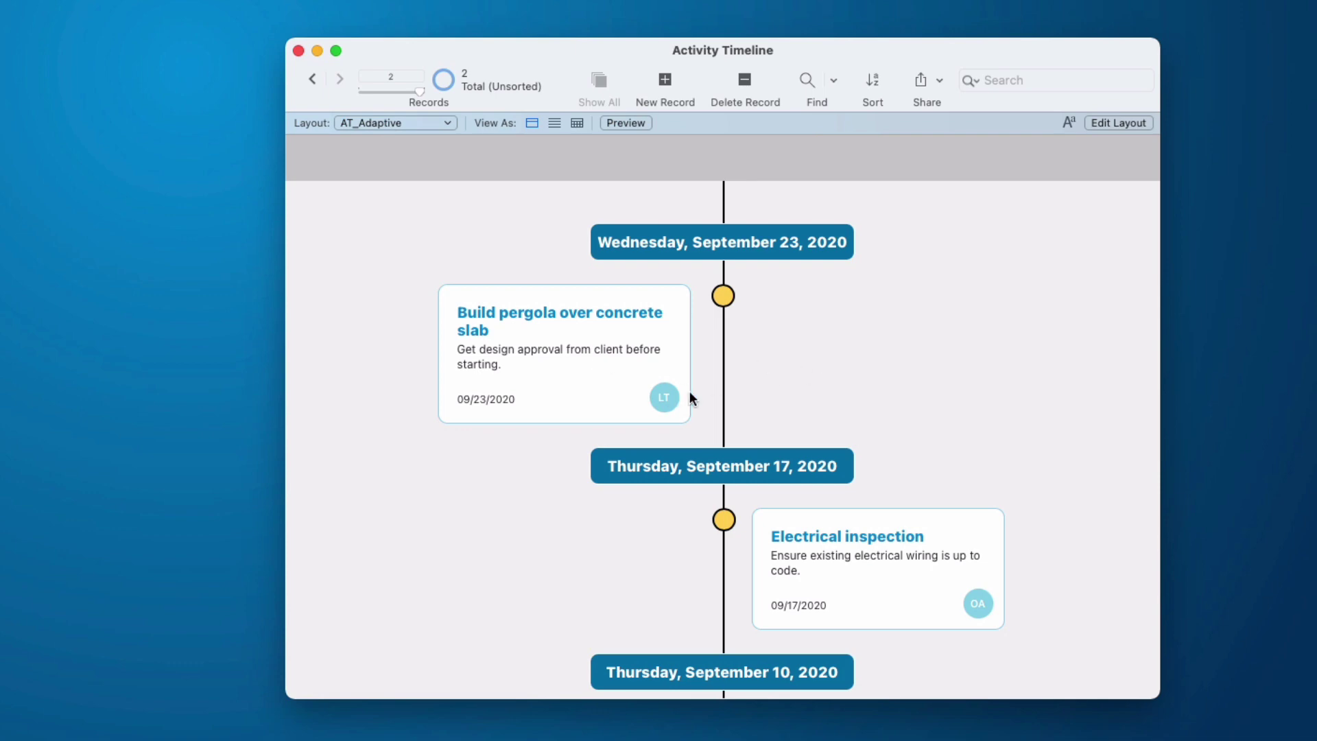
scroll(755, 469, down, 5)
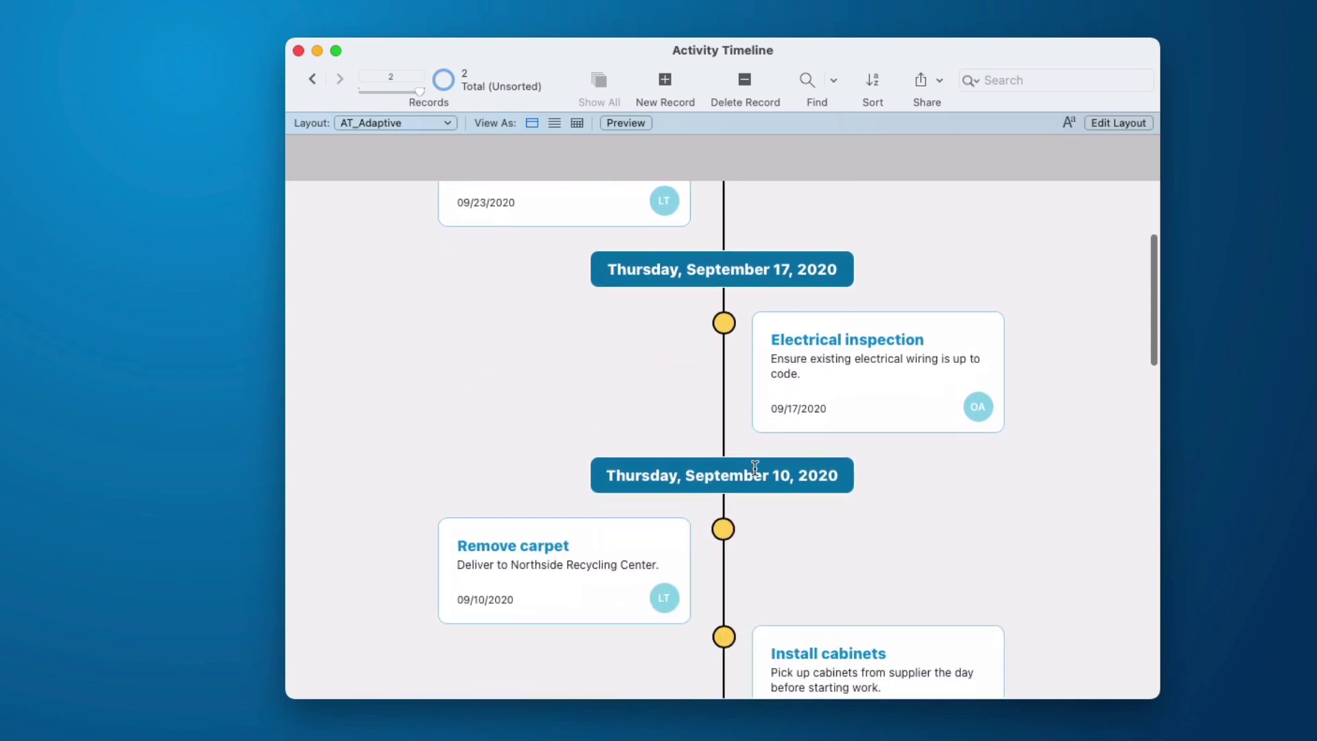
scroll(754, 468, down, 2)
scroll(755, 469, down, 1)
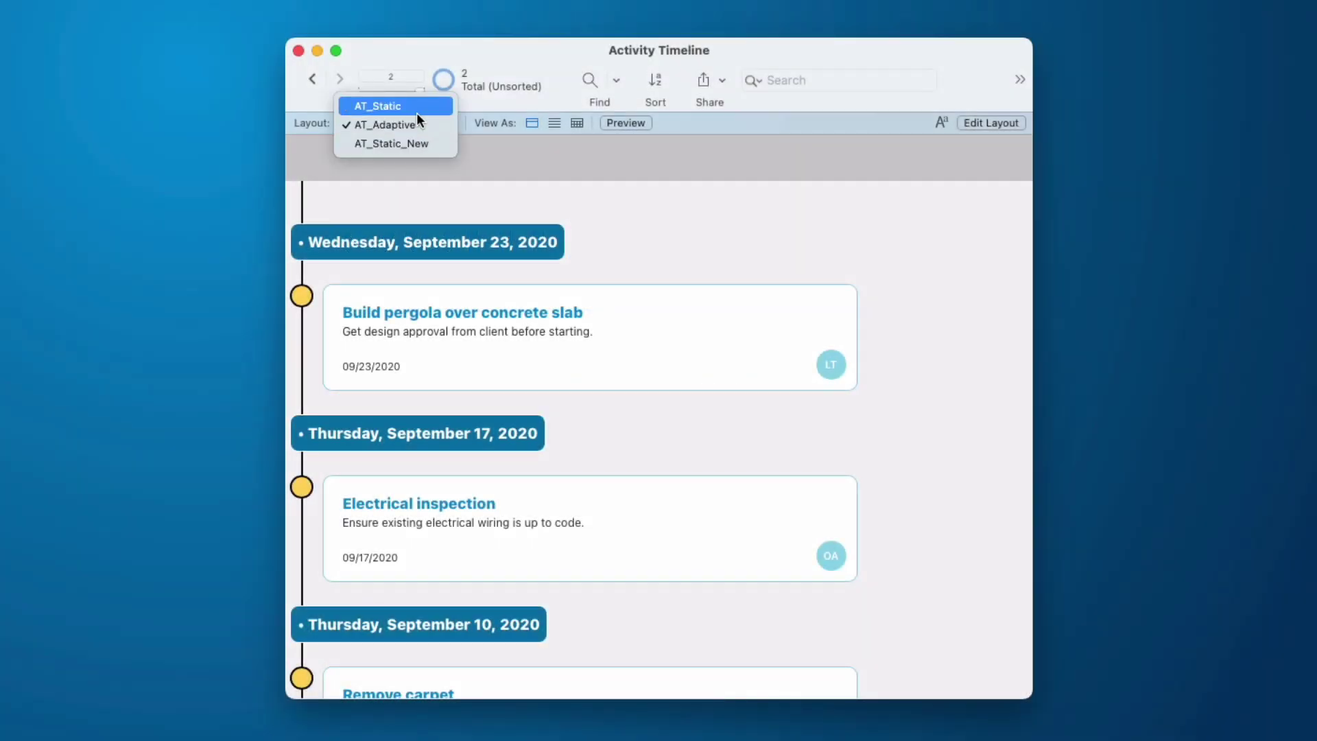
- On AT_Static, open the Configurator and keep ActivityTimelineSampleData as the Event Detail Layout
click(416, 108)
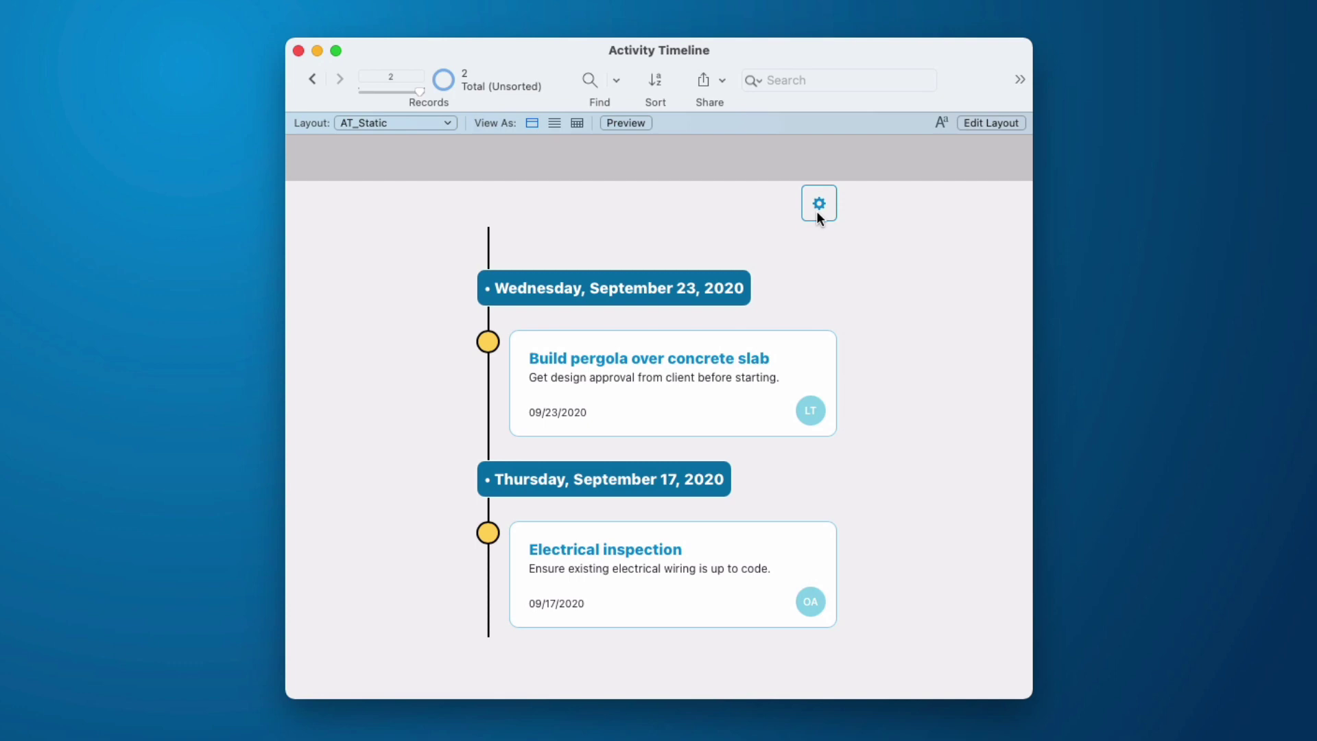
click(818, 206)
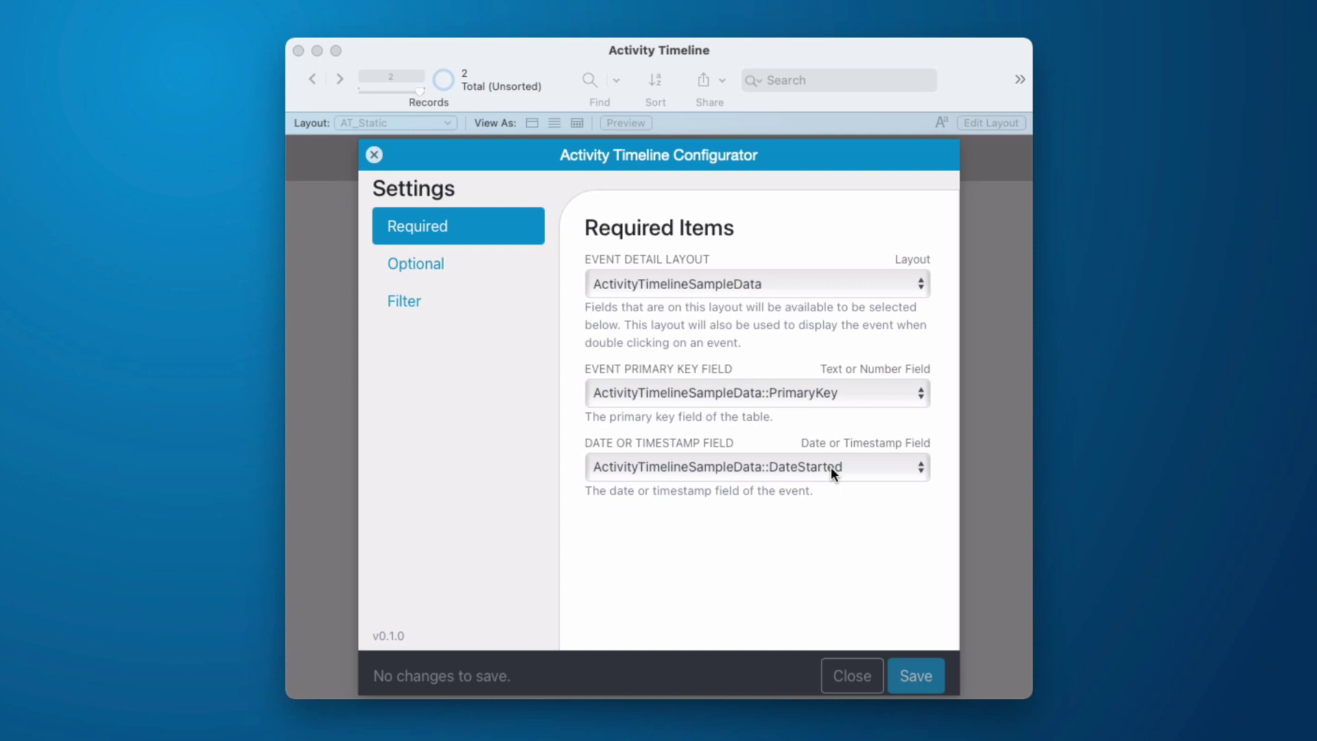
click(772, 290)
click(768, 295)
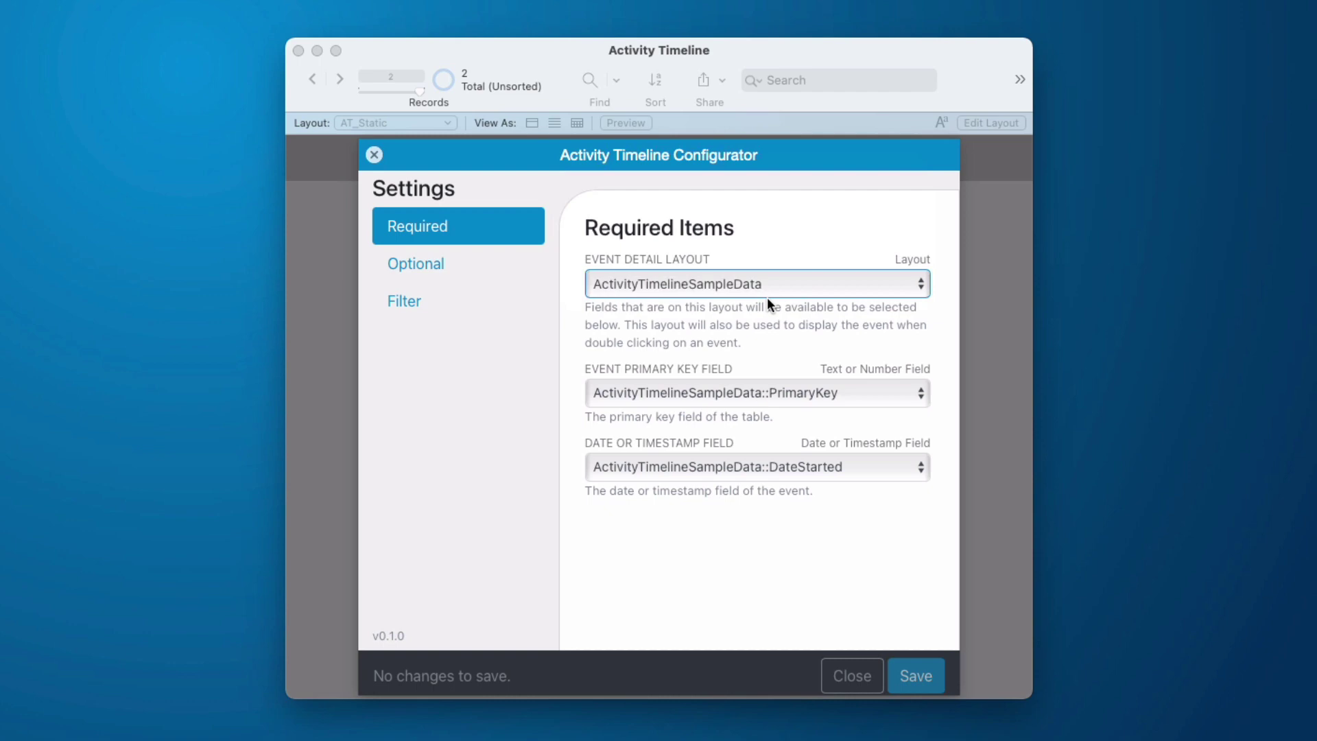
- Show the Configurator's Optional settings and bring up the timeline Style choices
click(462, 284)
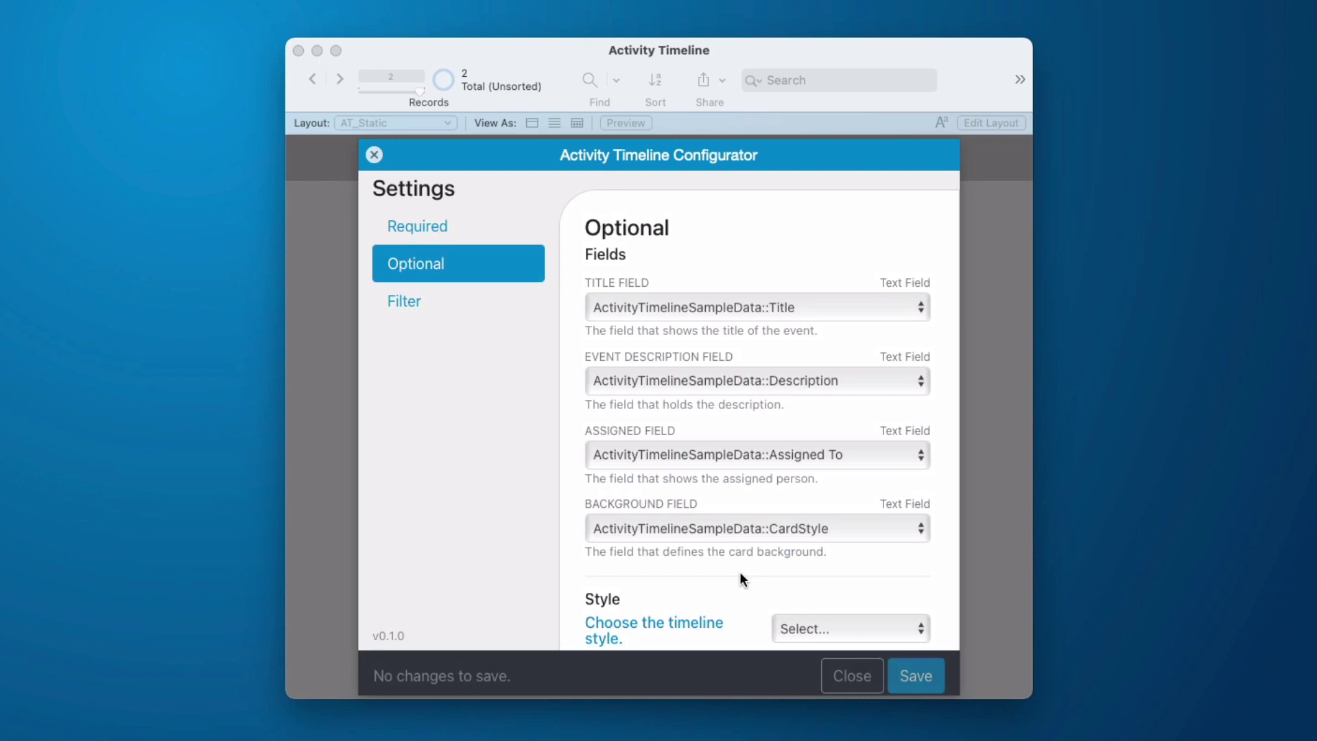
click(806, 629)
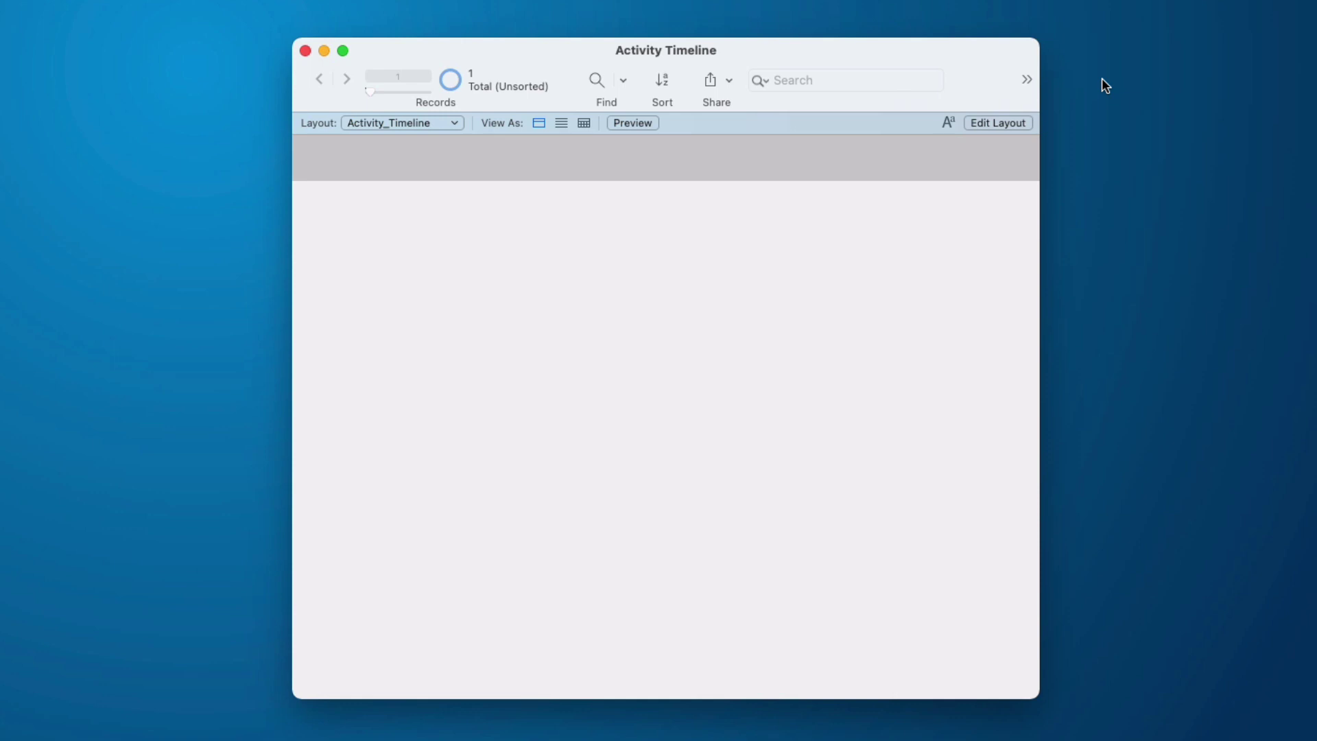
- Enter Layout mode on Activity_Timeline and show the left pane with its empty add-ons list
key(super+l)
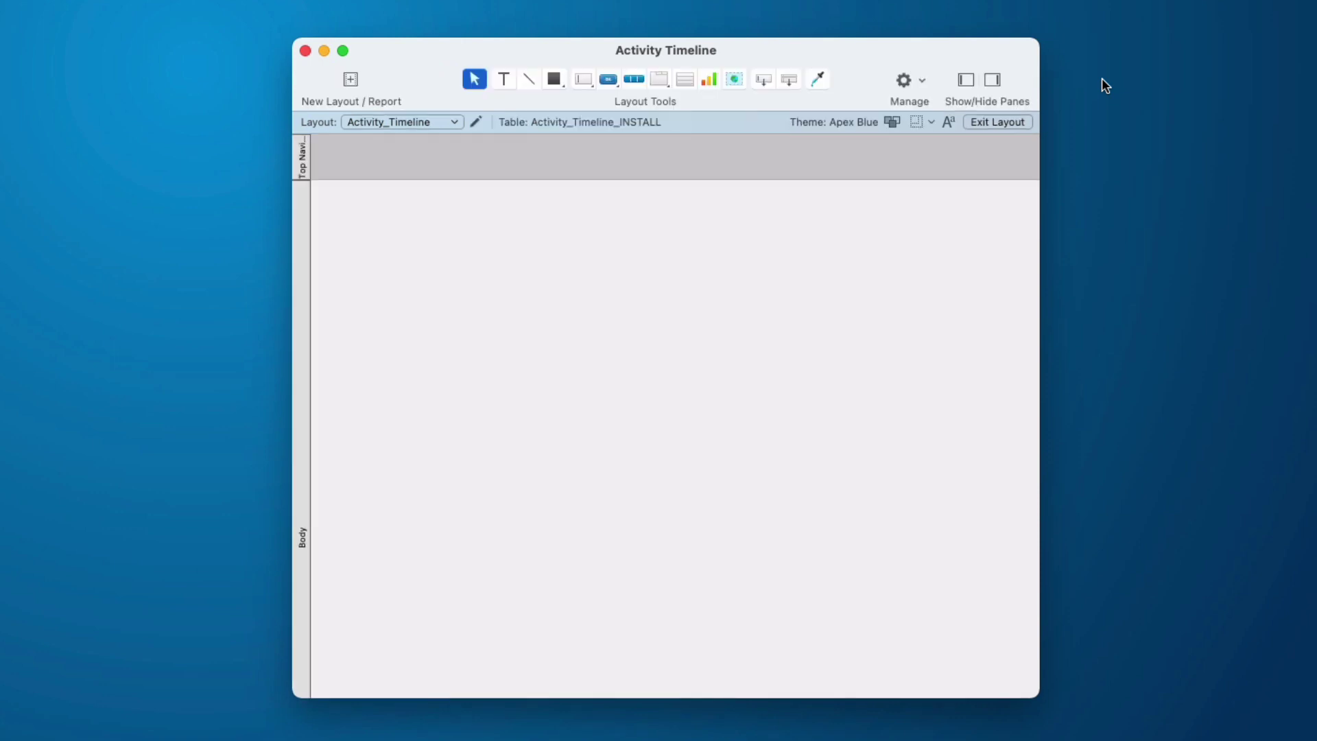
click(967, 81)
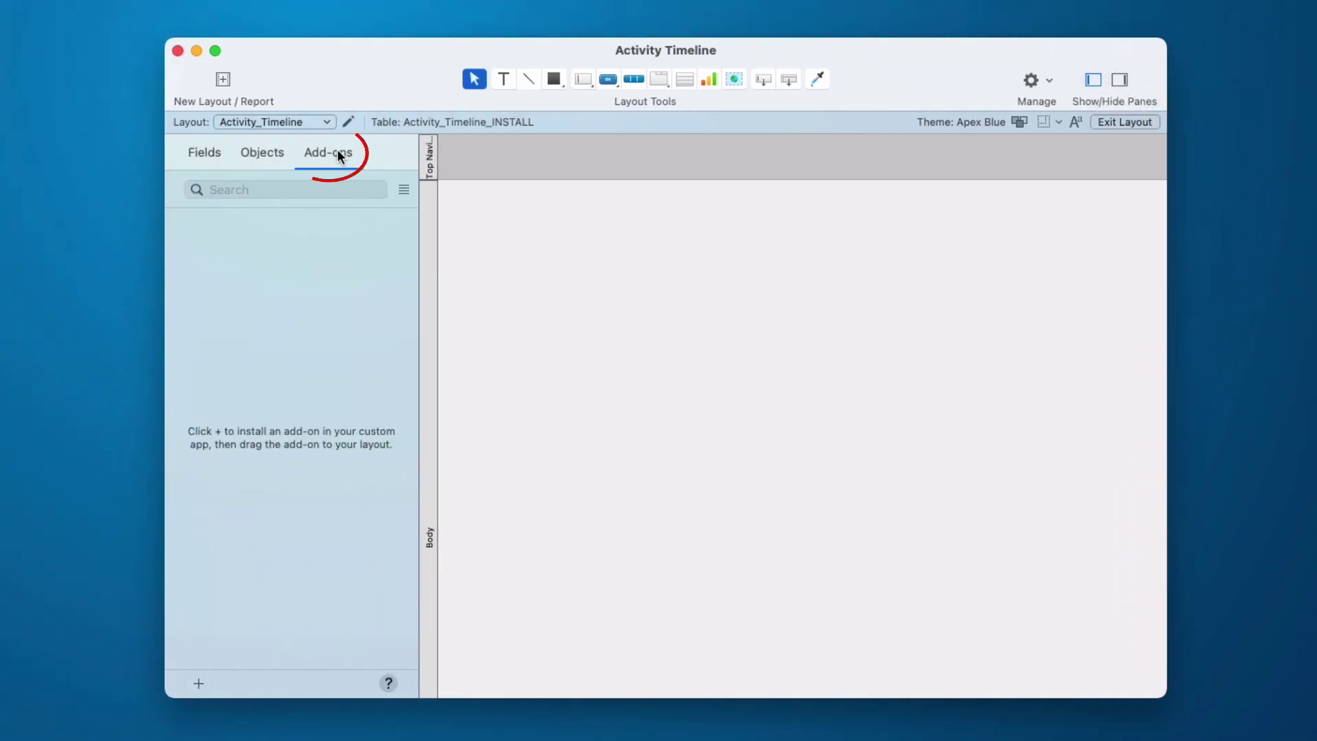
- Select Activity Timeline in the add-ons gallery, review its details, and install it
click(198, 684)
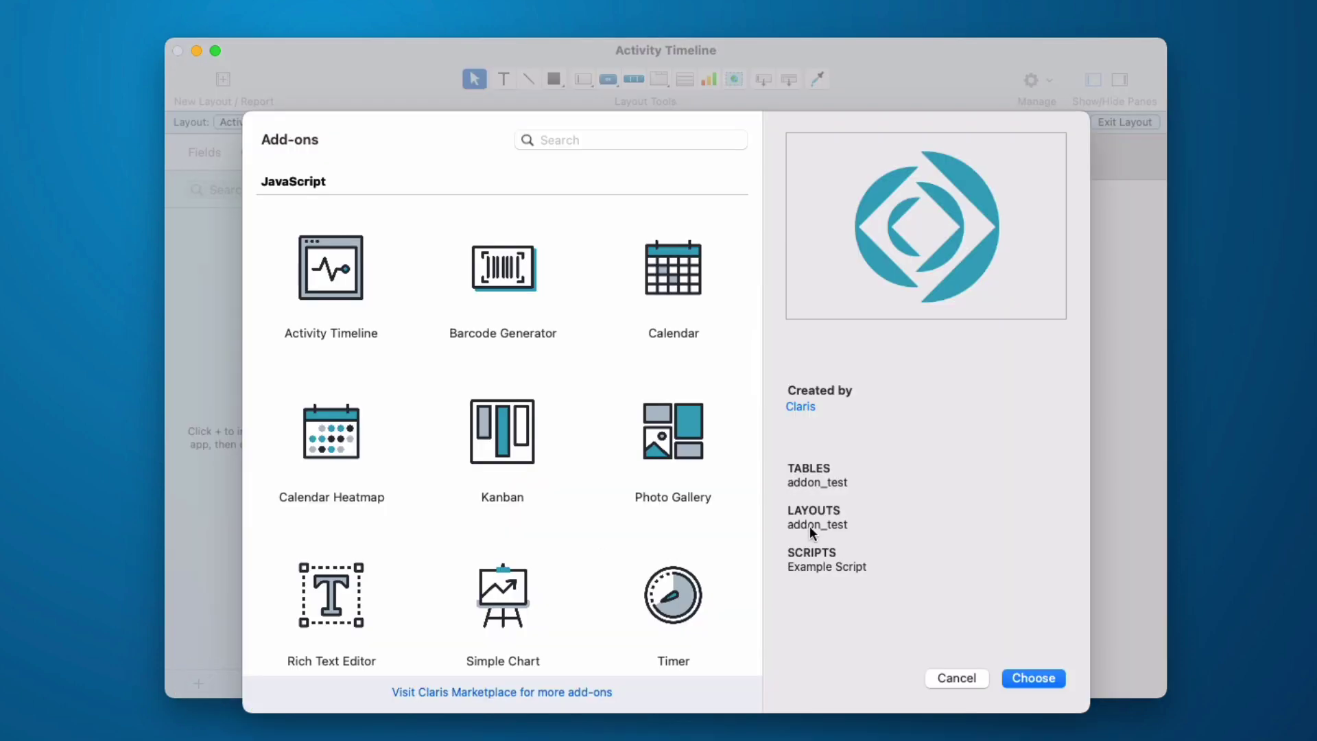
click(334, 268)
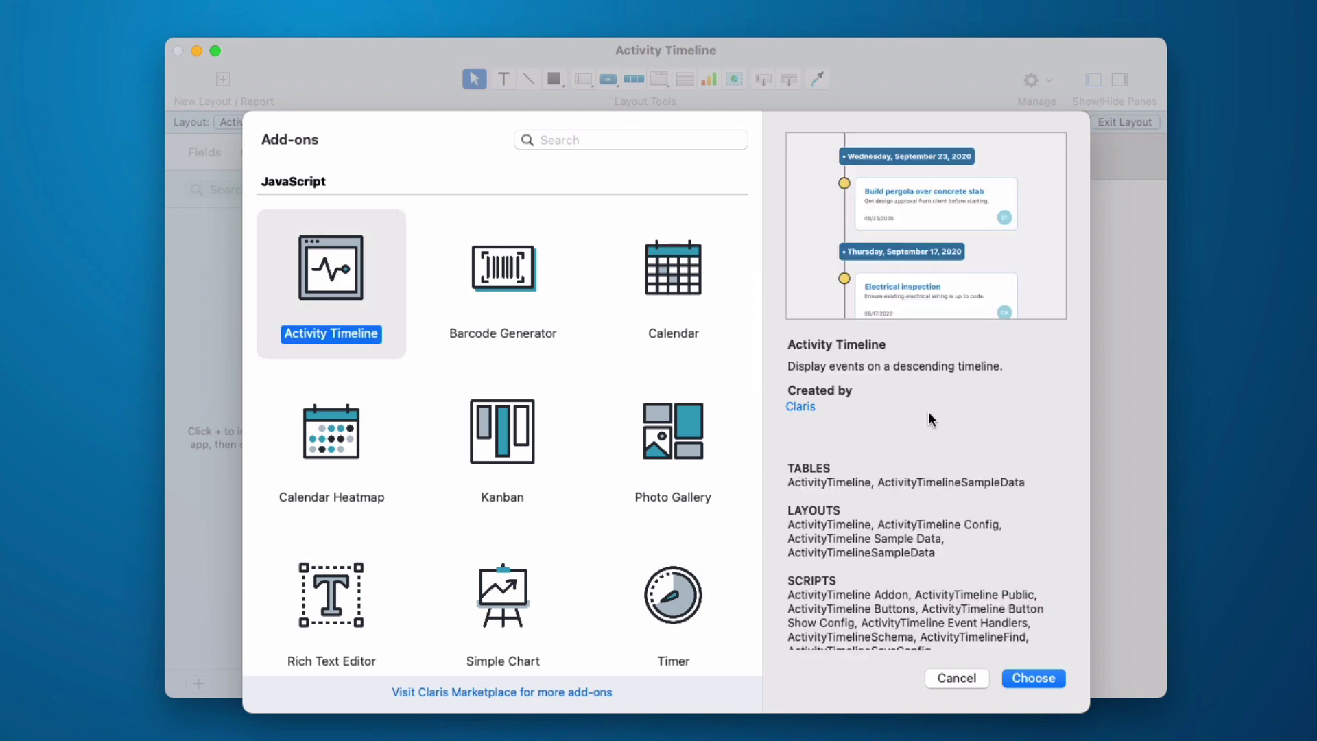
scroll(928, 411, down, 4)
scroll(928, 410, down, 1)
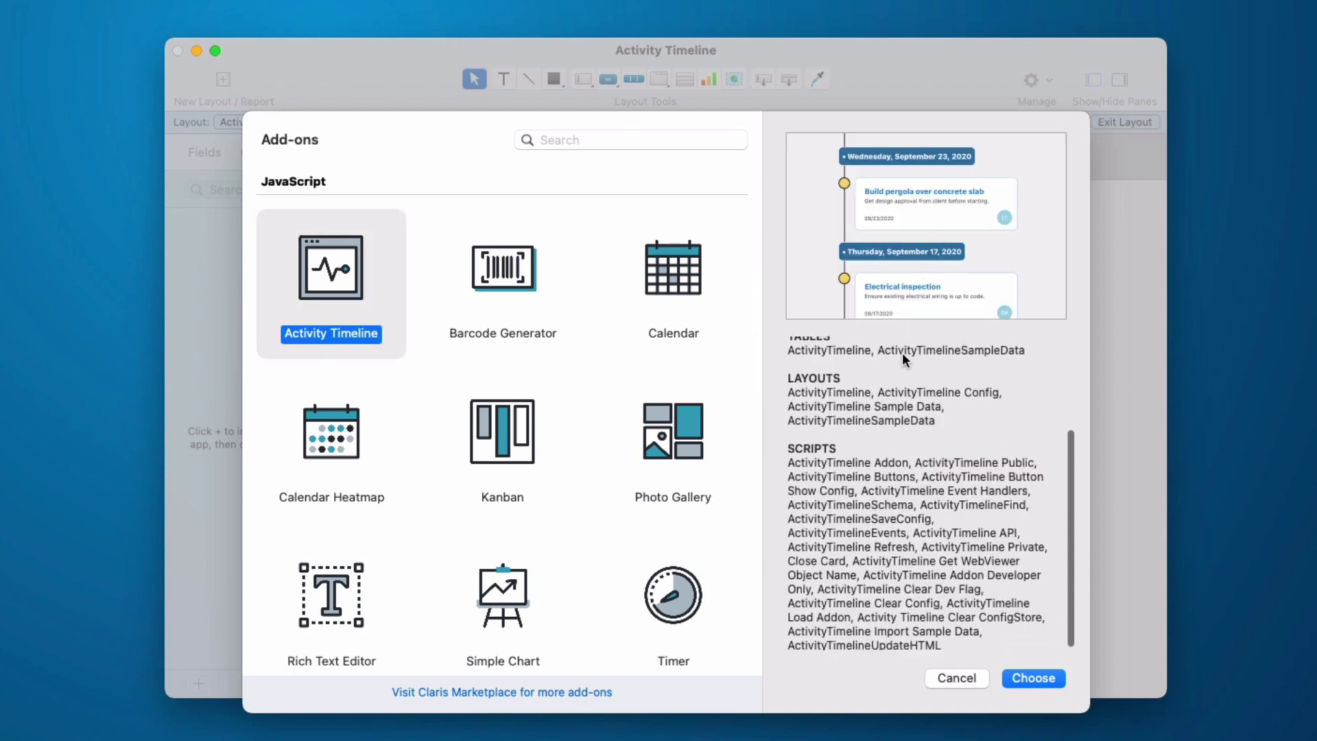
scroll(898, 368, up, 1)
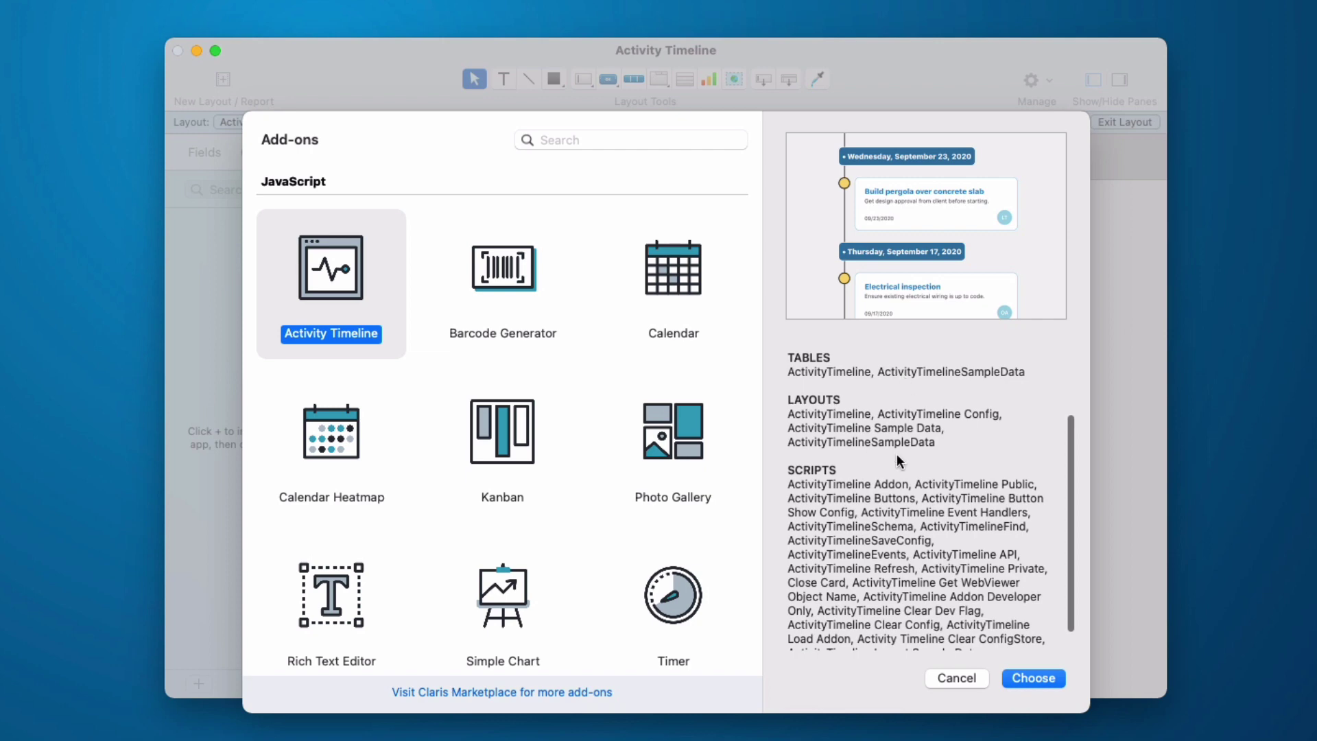
scroll(952, 585, down, 1)
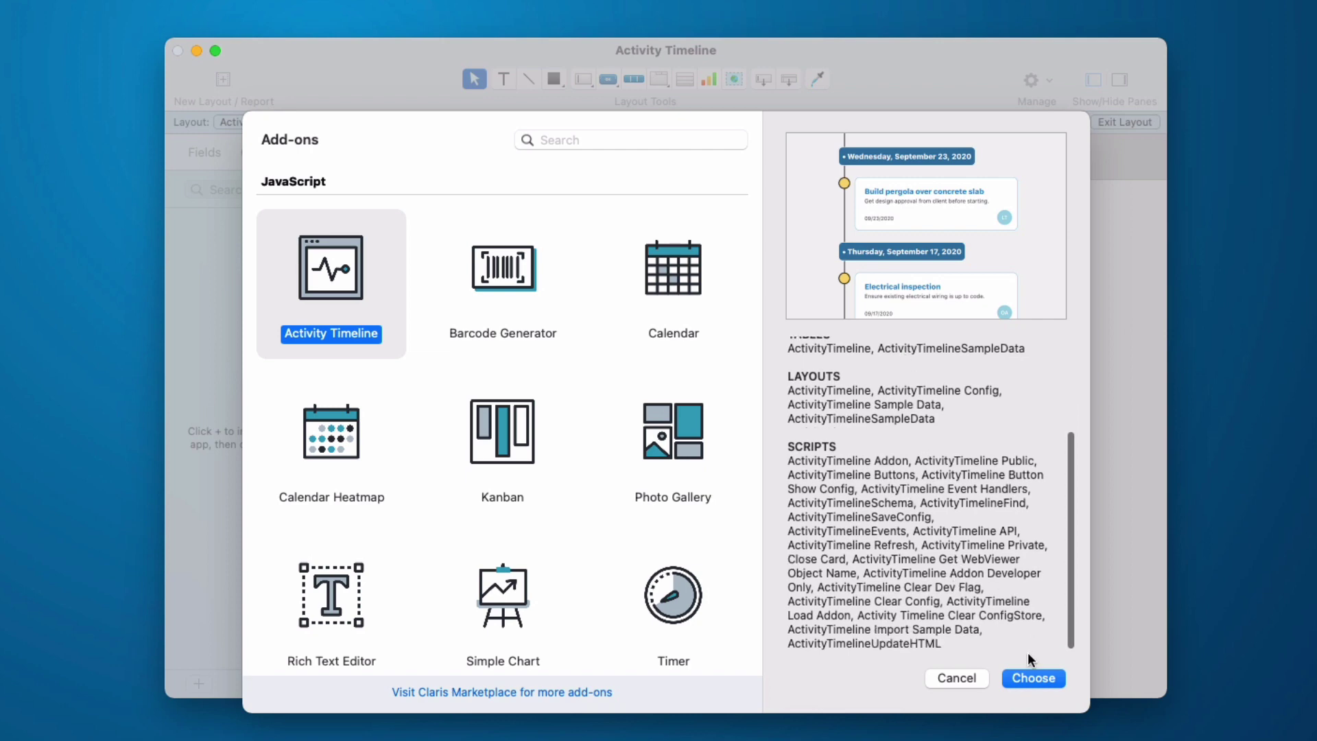
click(1029, 678)
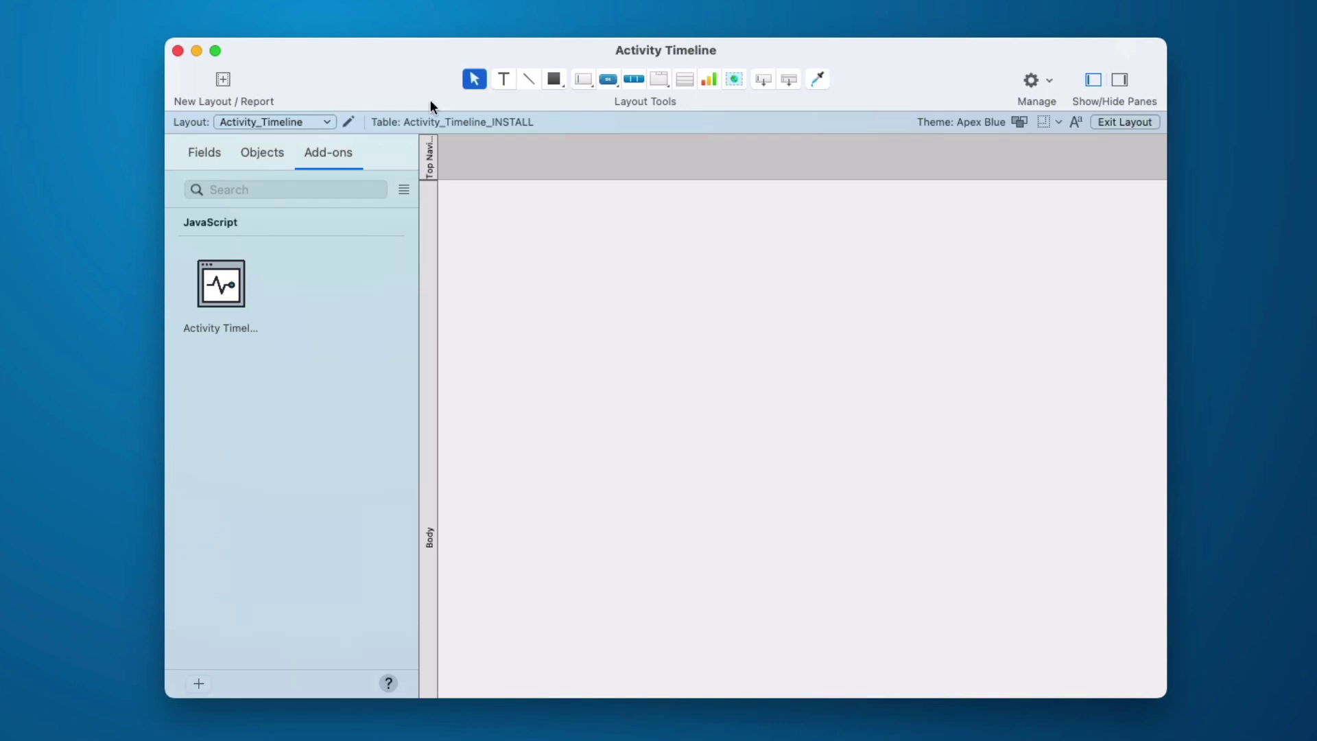
key(super+shift+s)
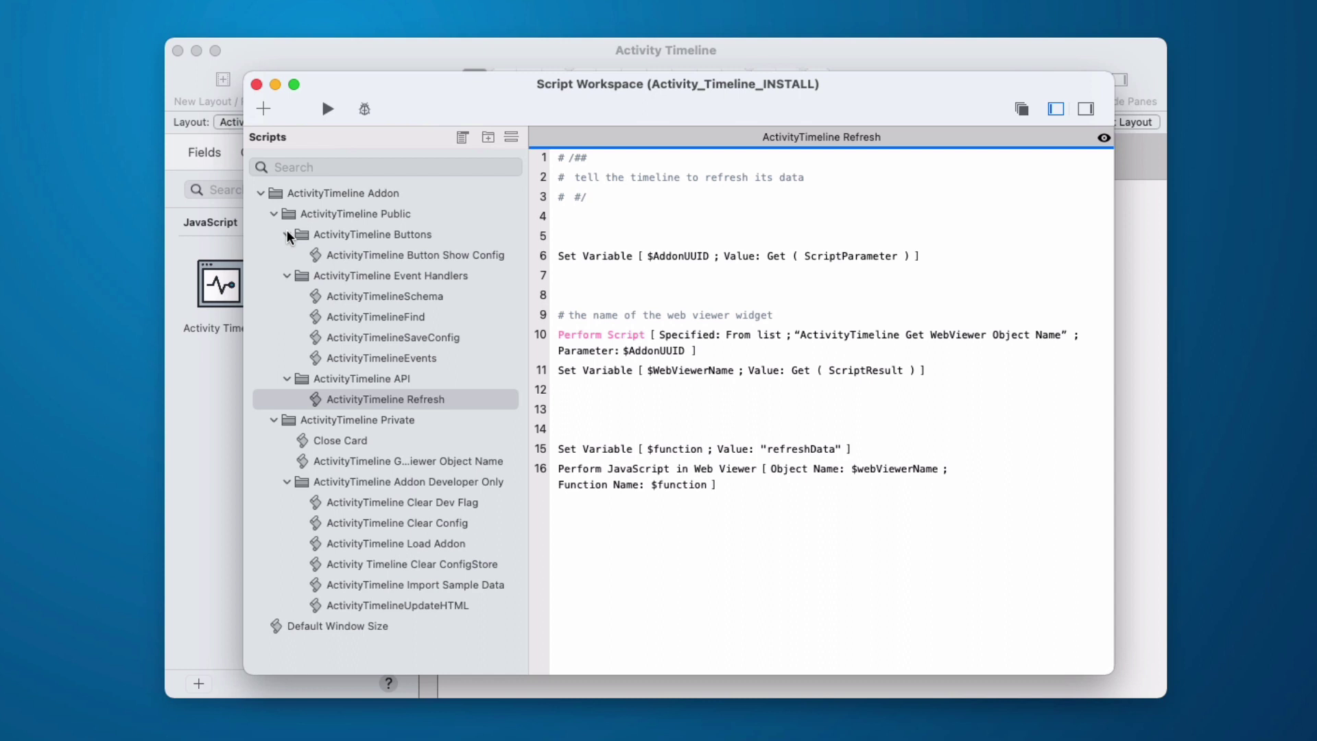
alt+click(262, 199)
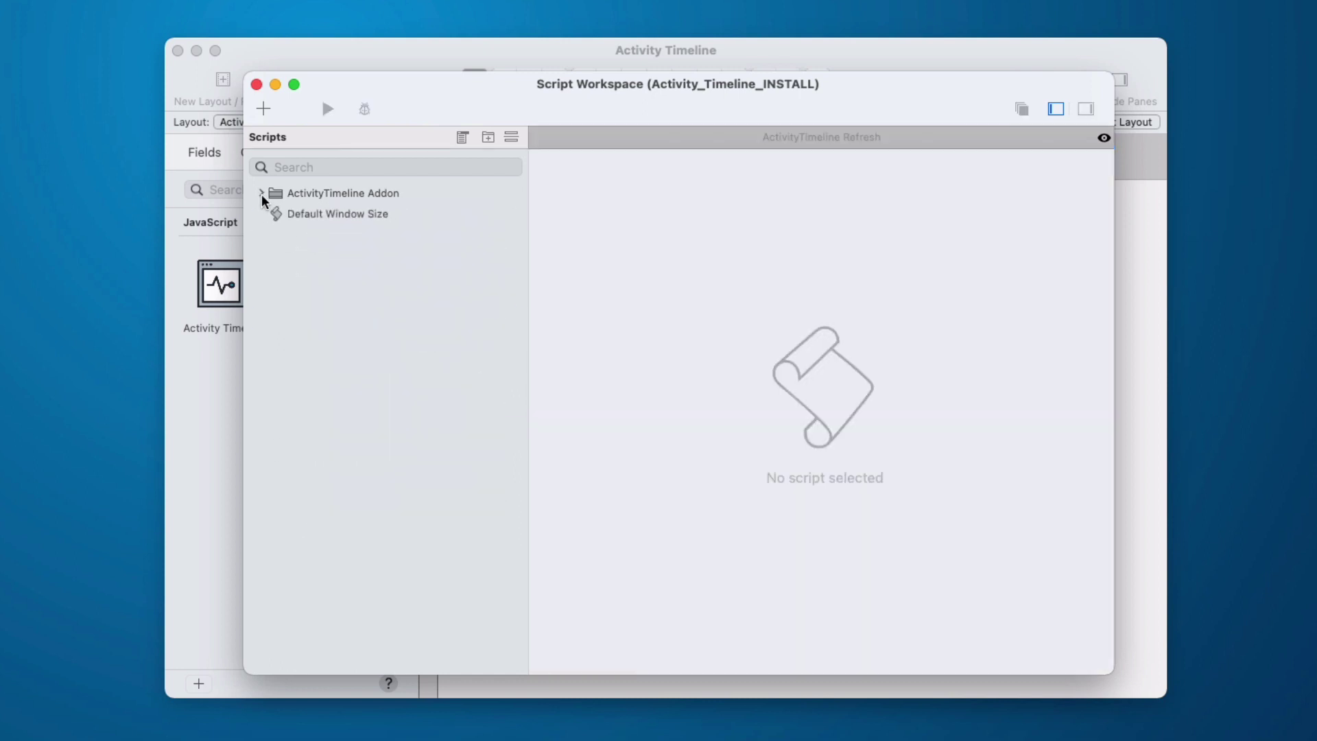
click(261, 199)
click(274, 215)
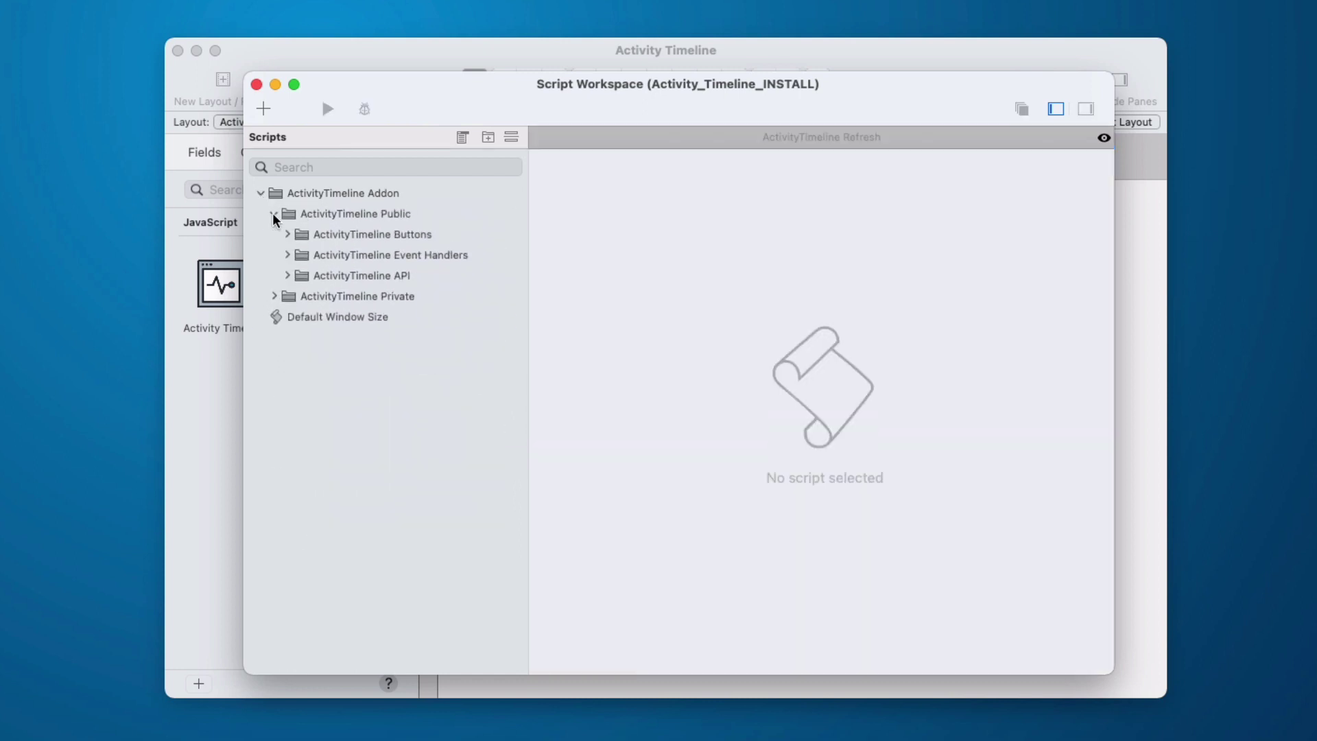
click(287, 275)
click(323, 296)
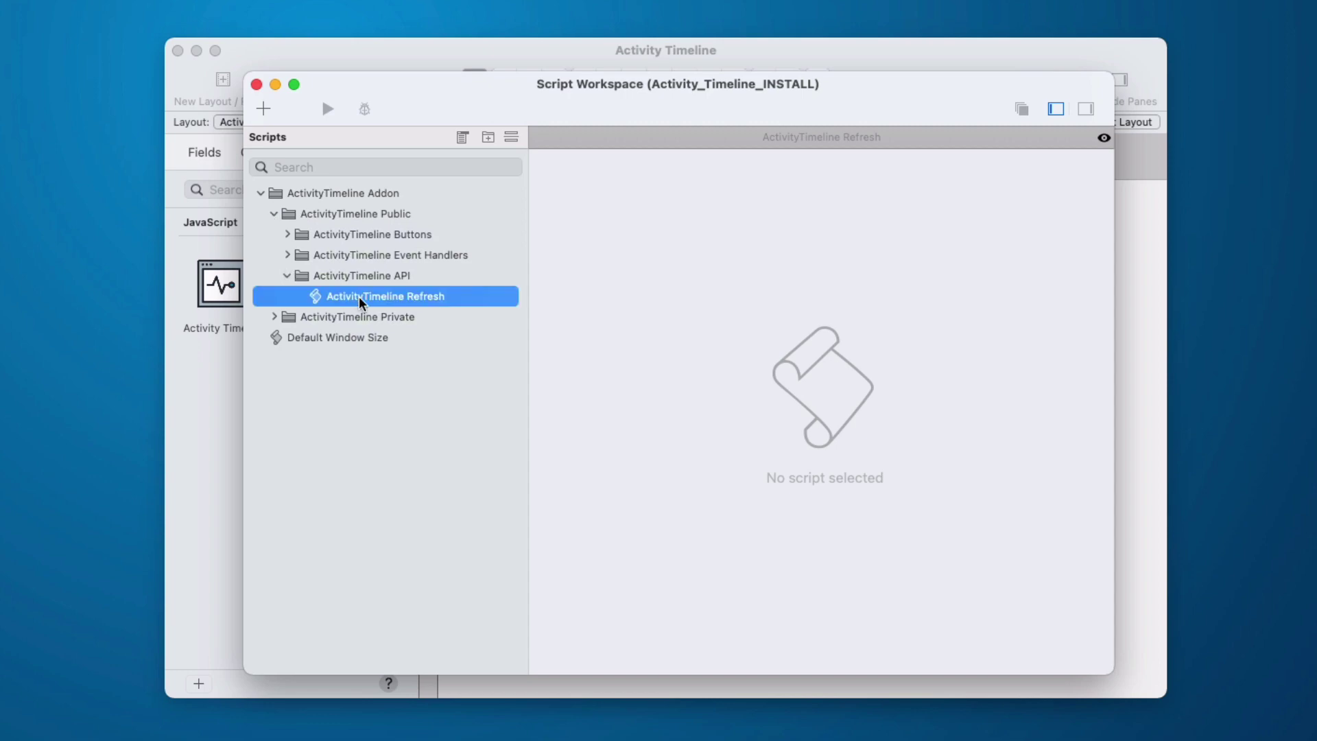
click(245, 285)
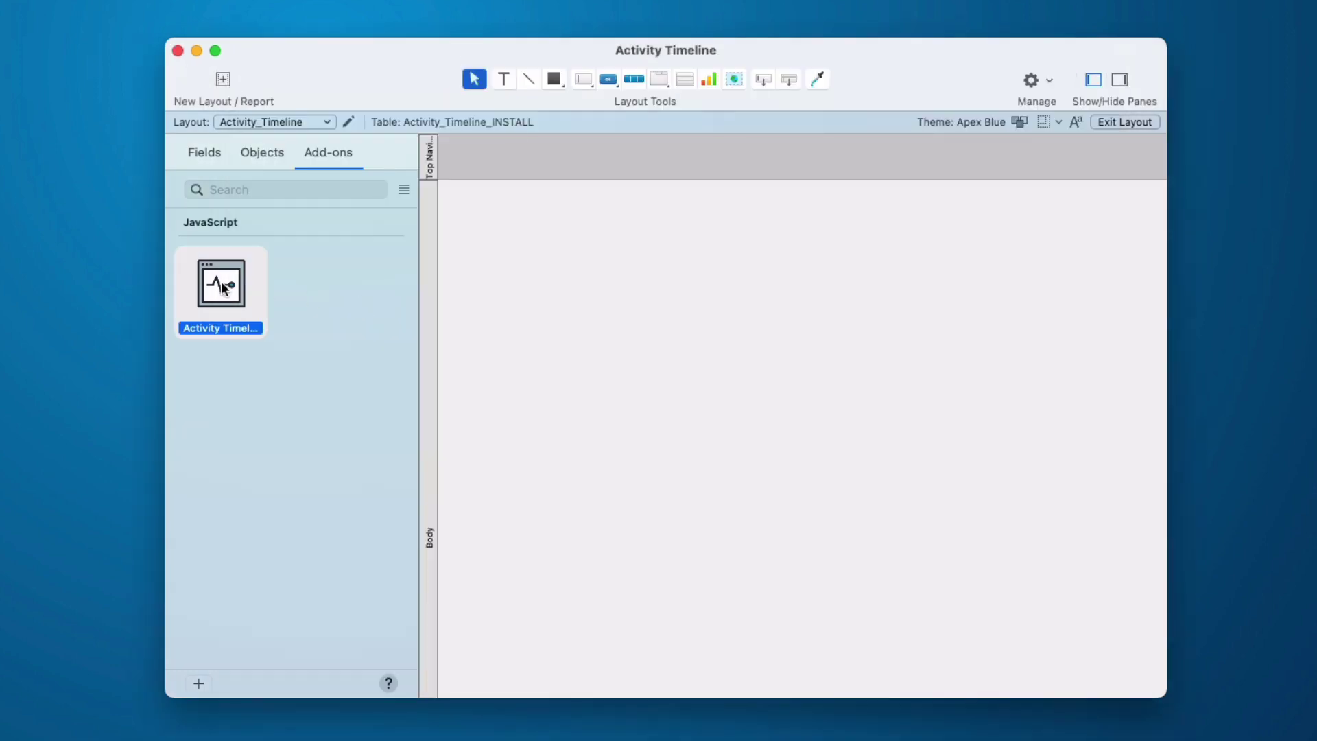
- Drop the Activity Timeline add-on onto the layout, then browse and scroll its dated activity cards
drag(224, 289, 619, 241)
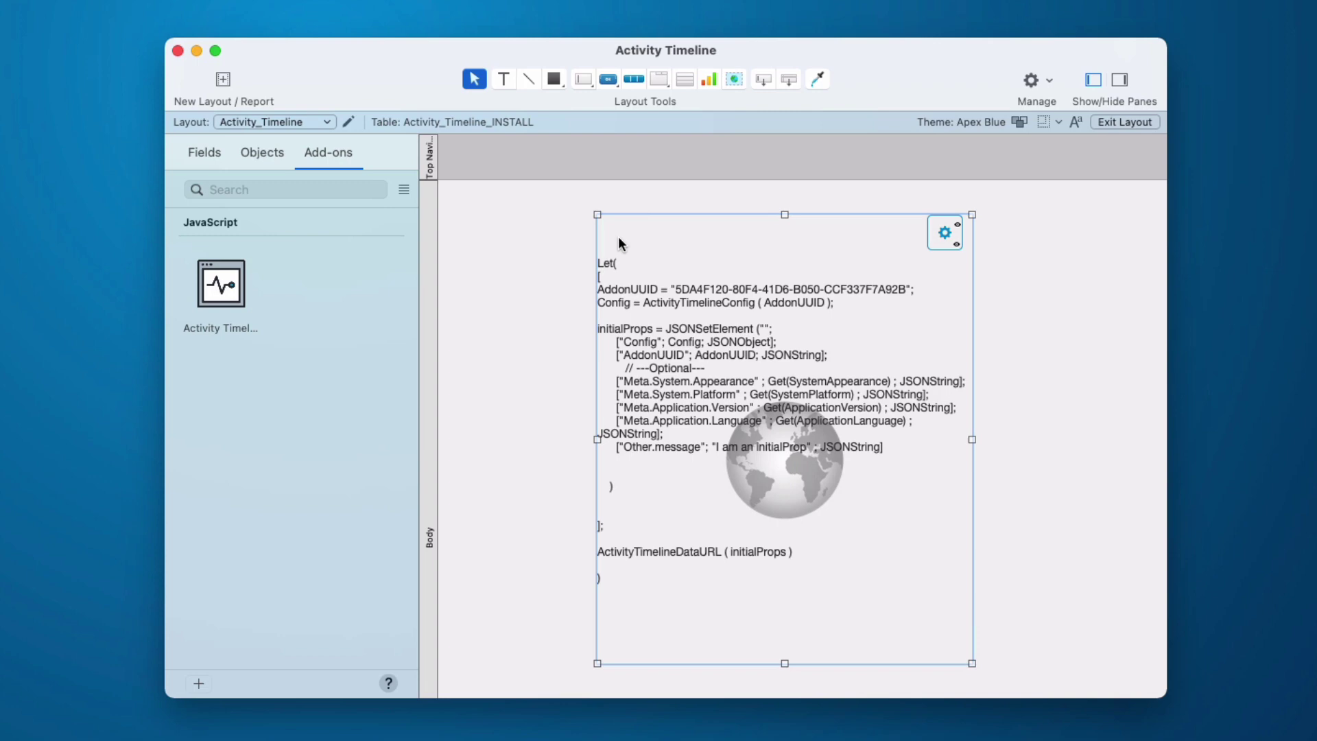
key(super+b)
scroll(606, 402, down, 5)
scroll(607, 405, down, 10)
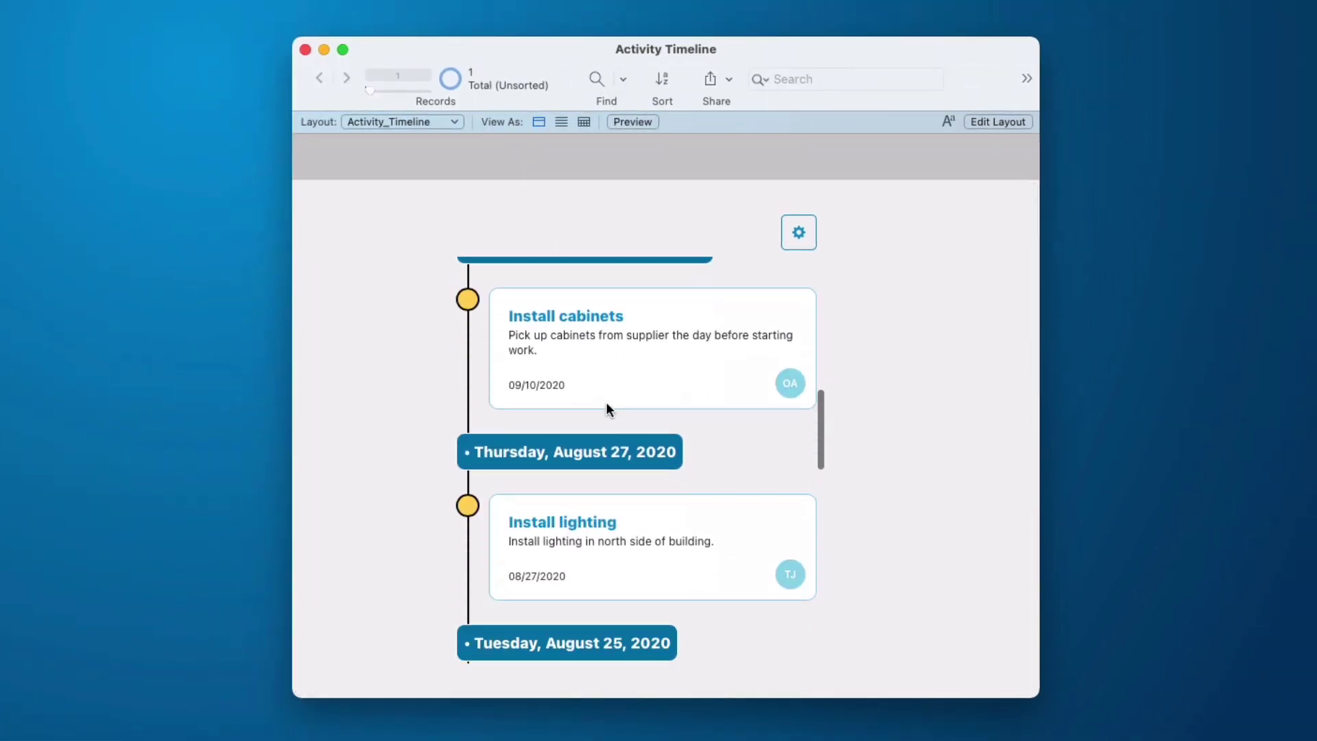
scroll(607, 405, up, 15)
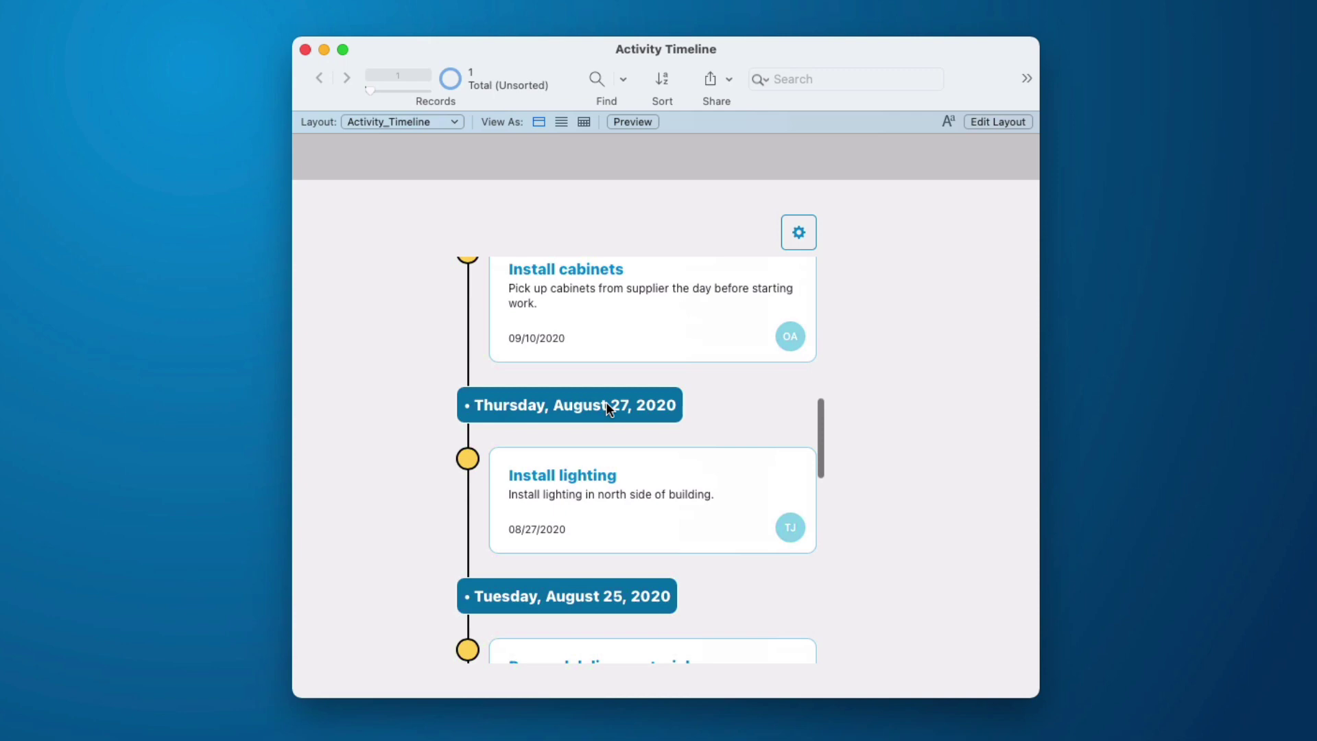
- Set the timeline's Style option to Purple in its Optional settings and save
click(798, 233)
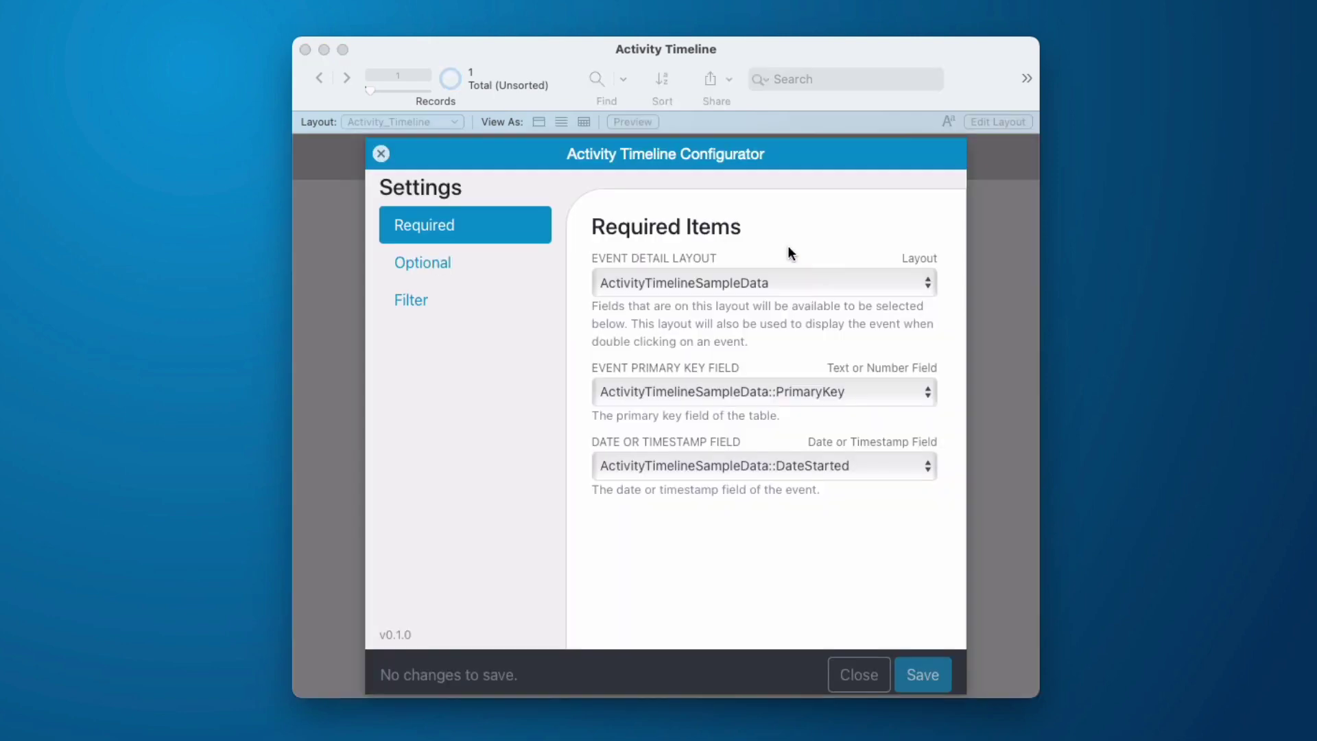
click(458, 269)
click(853, 628)
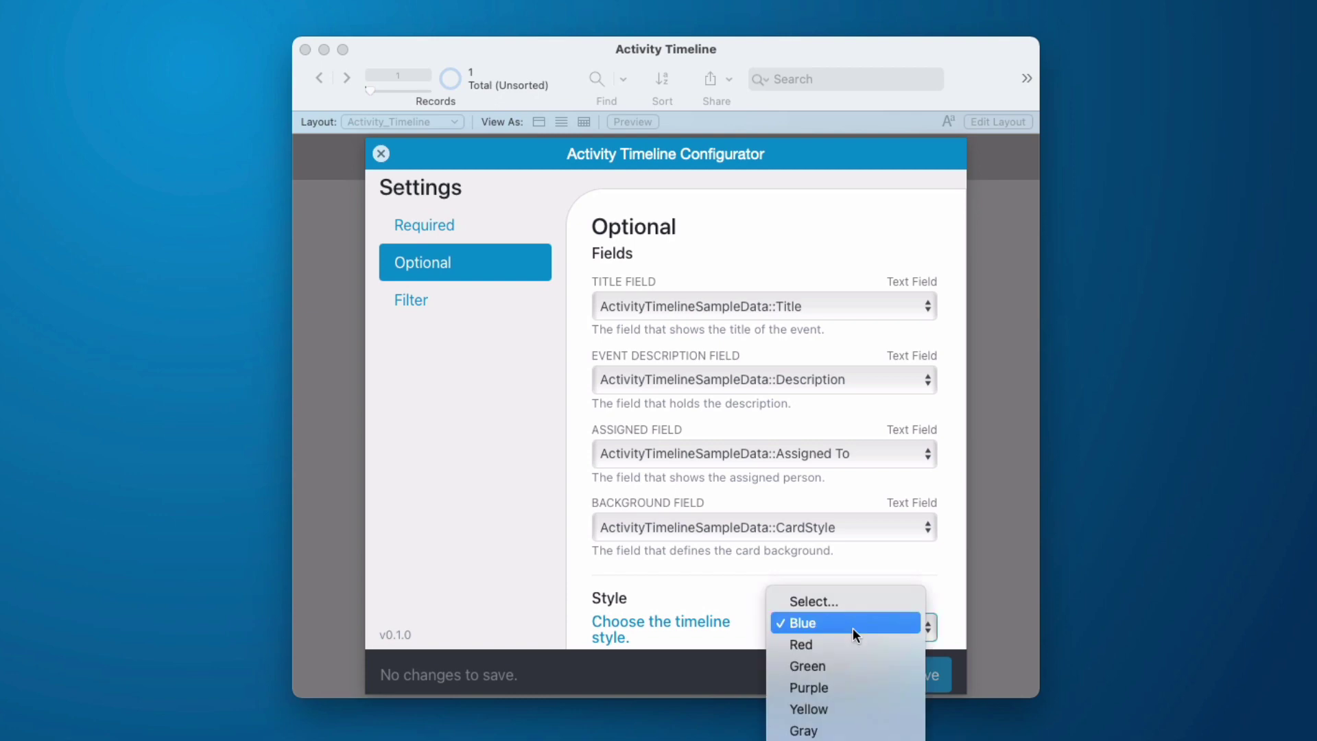
click(810, 687)
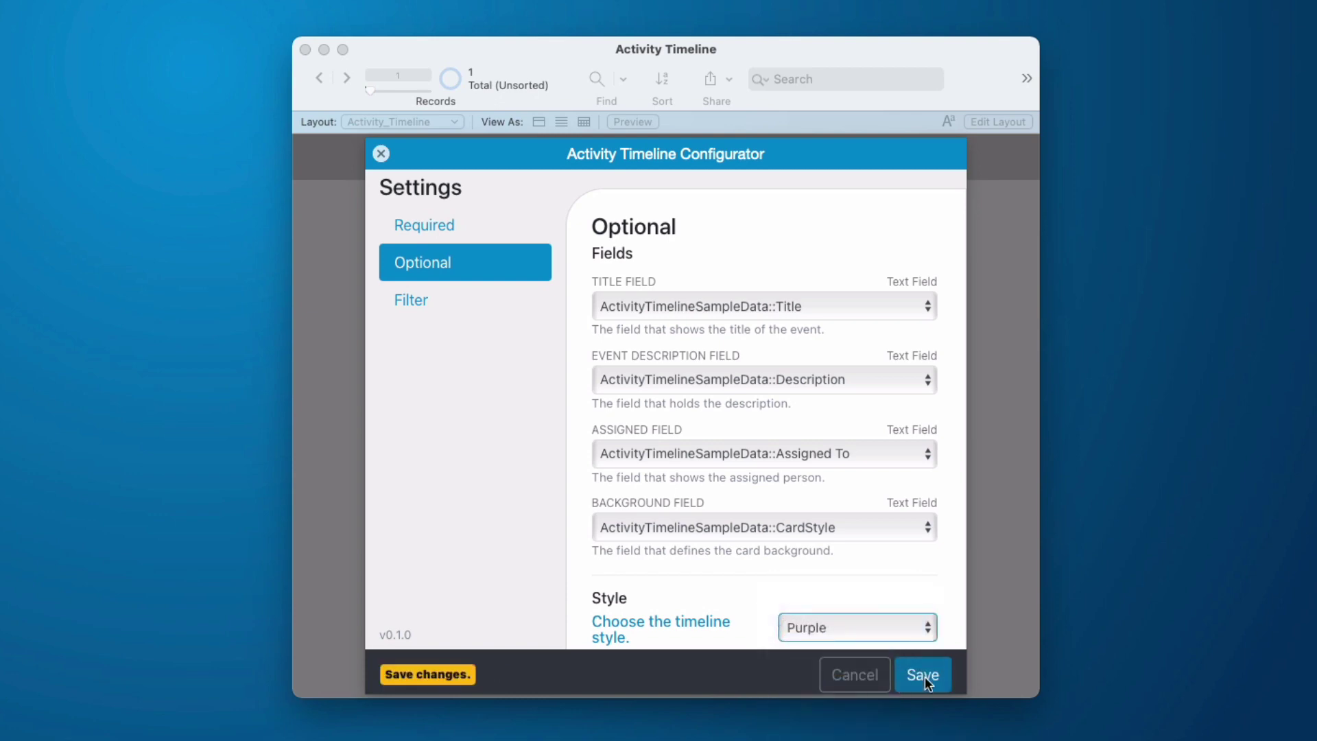
click(925, 677)
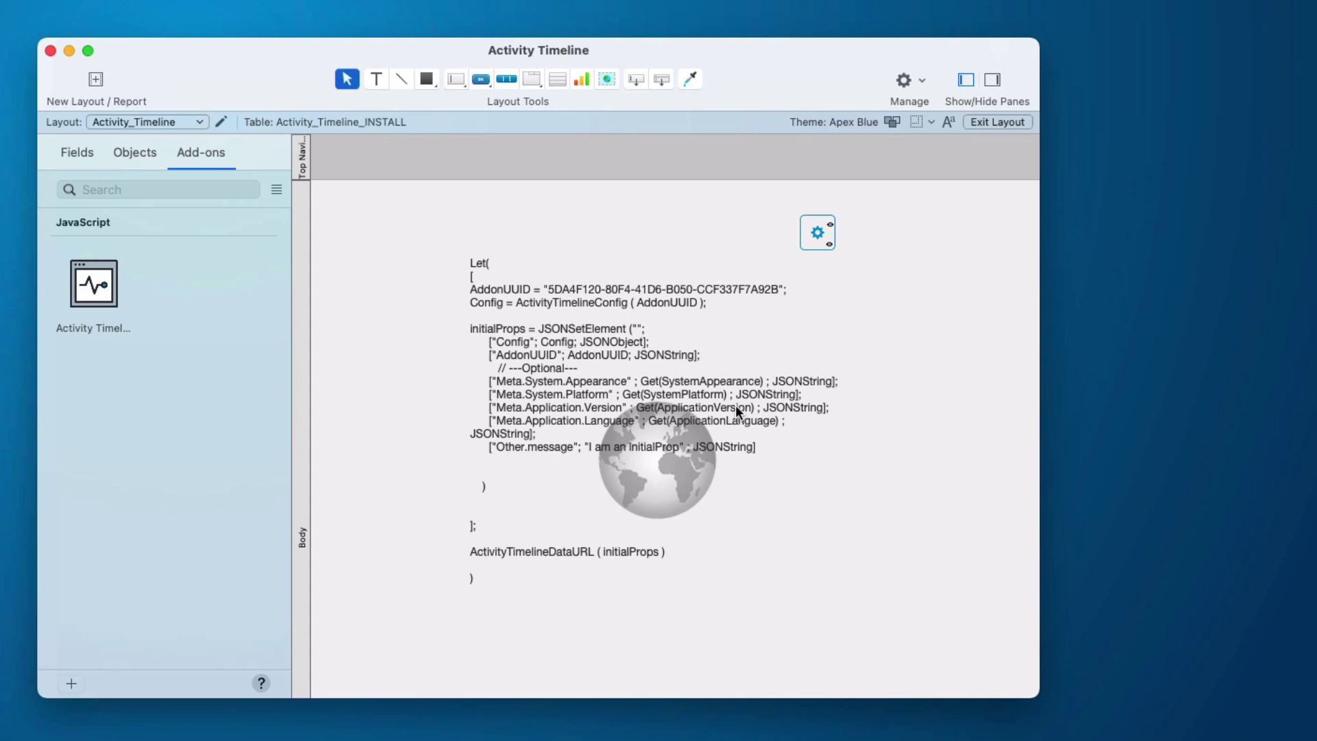
- Shorten the first timeline viewer to 400 × 167 pt and drop a second Activity Timeline add-on below it
click(602, 337)
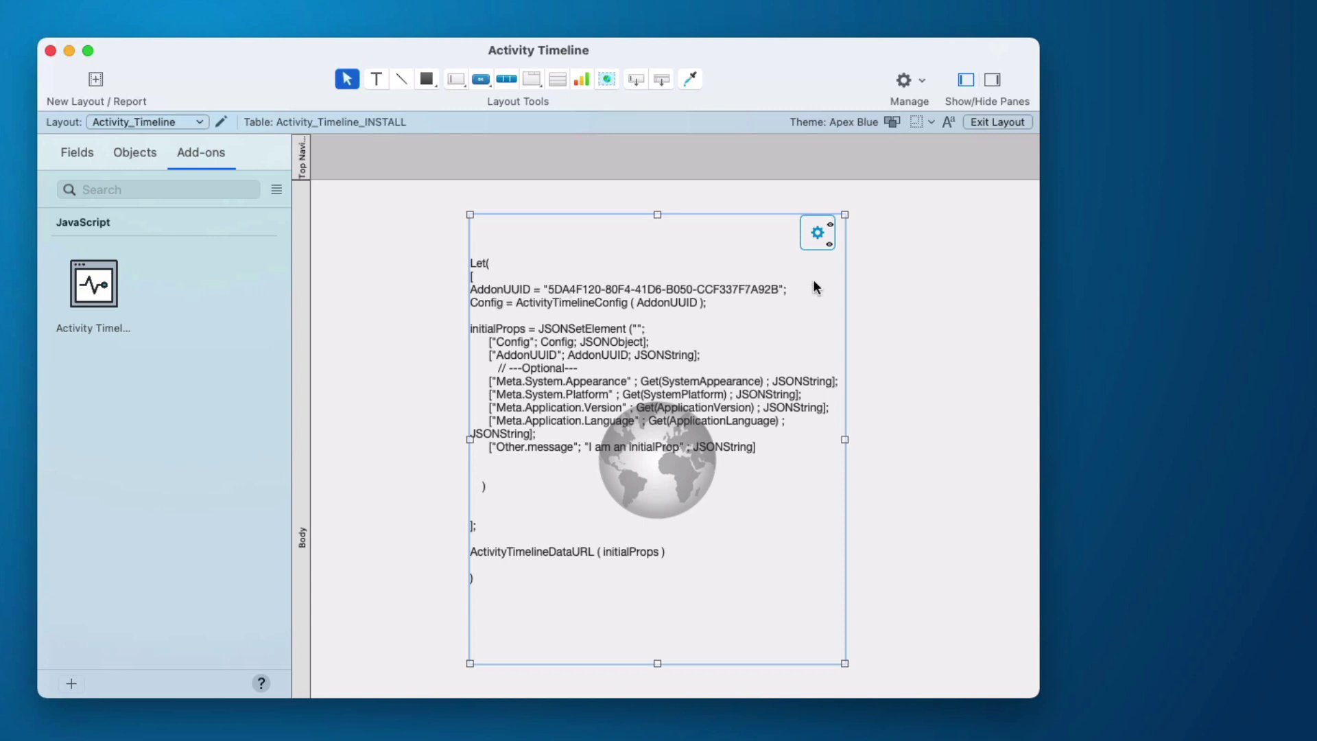
click(864, 299)
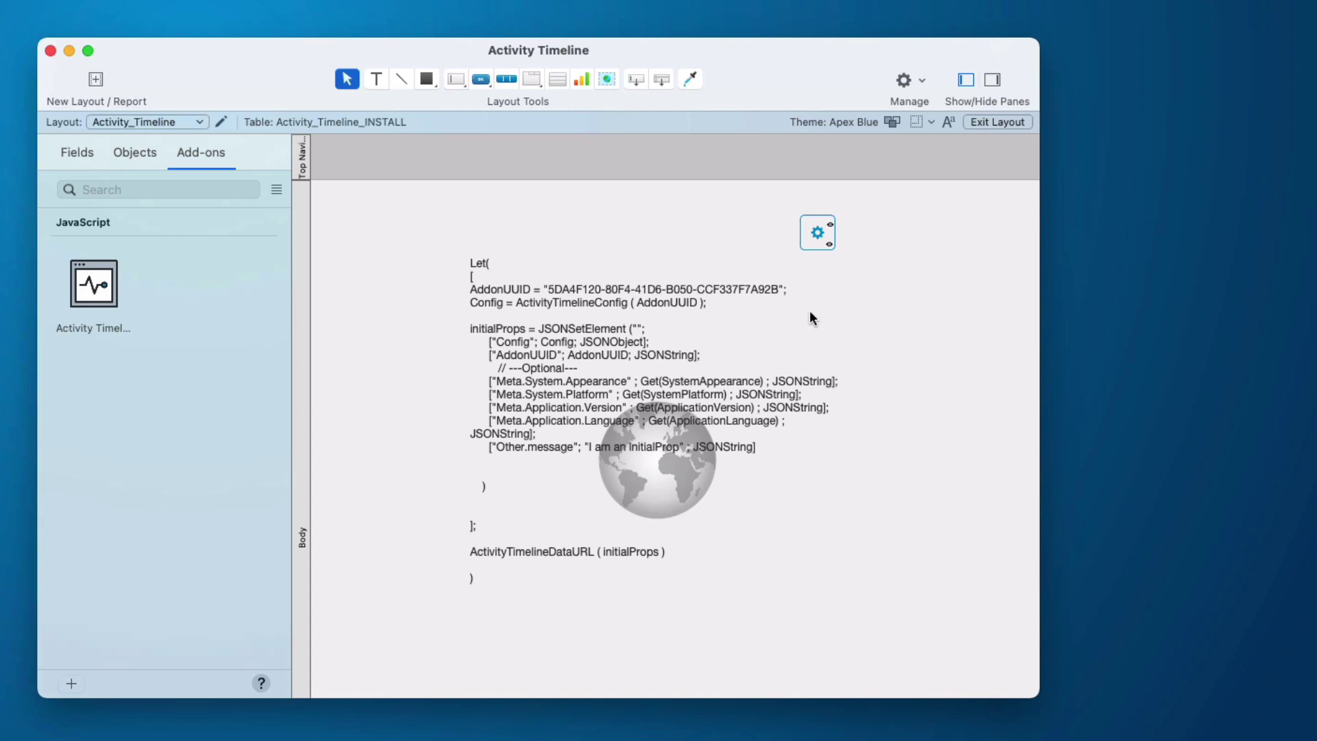
click(719, 350)
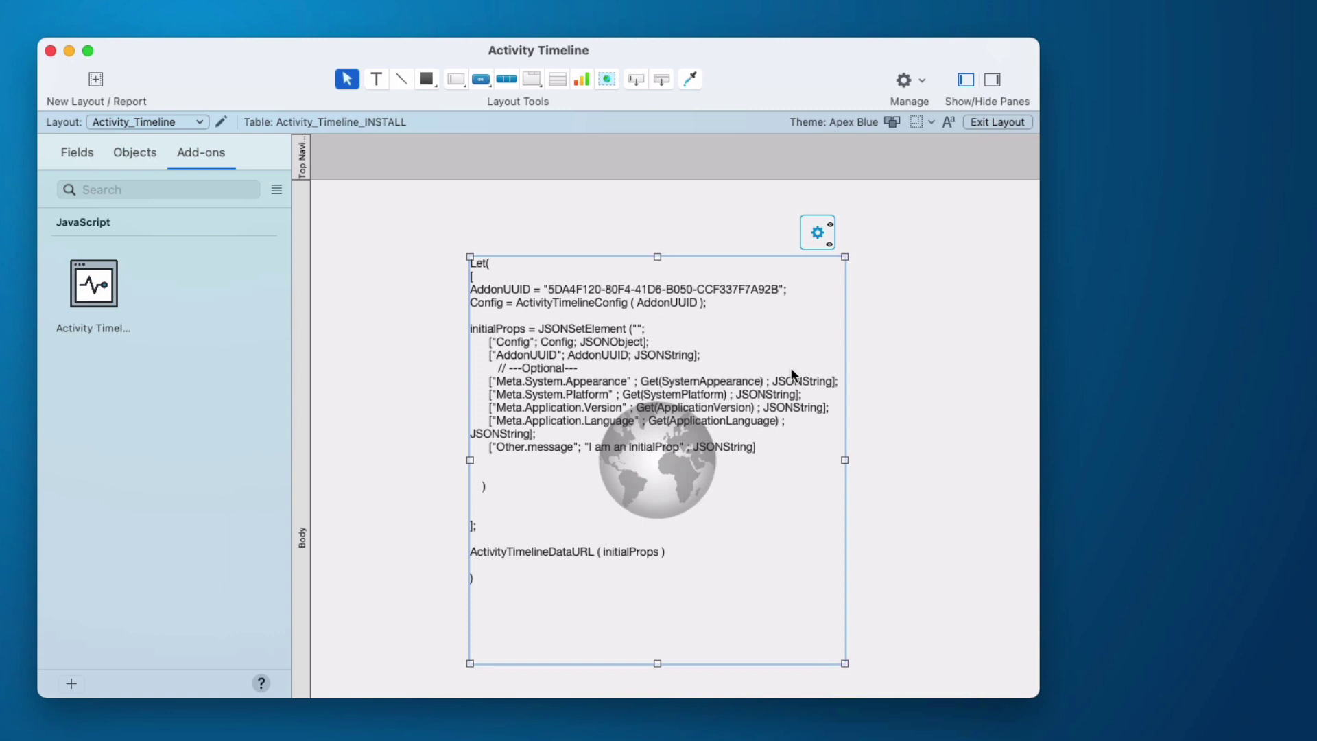
drag(657, 663, 656, 415)
click(611, 471)
click(98, 296)
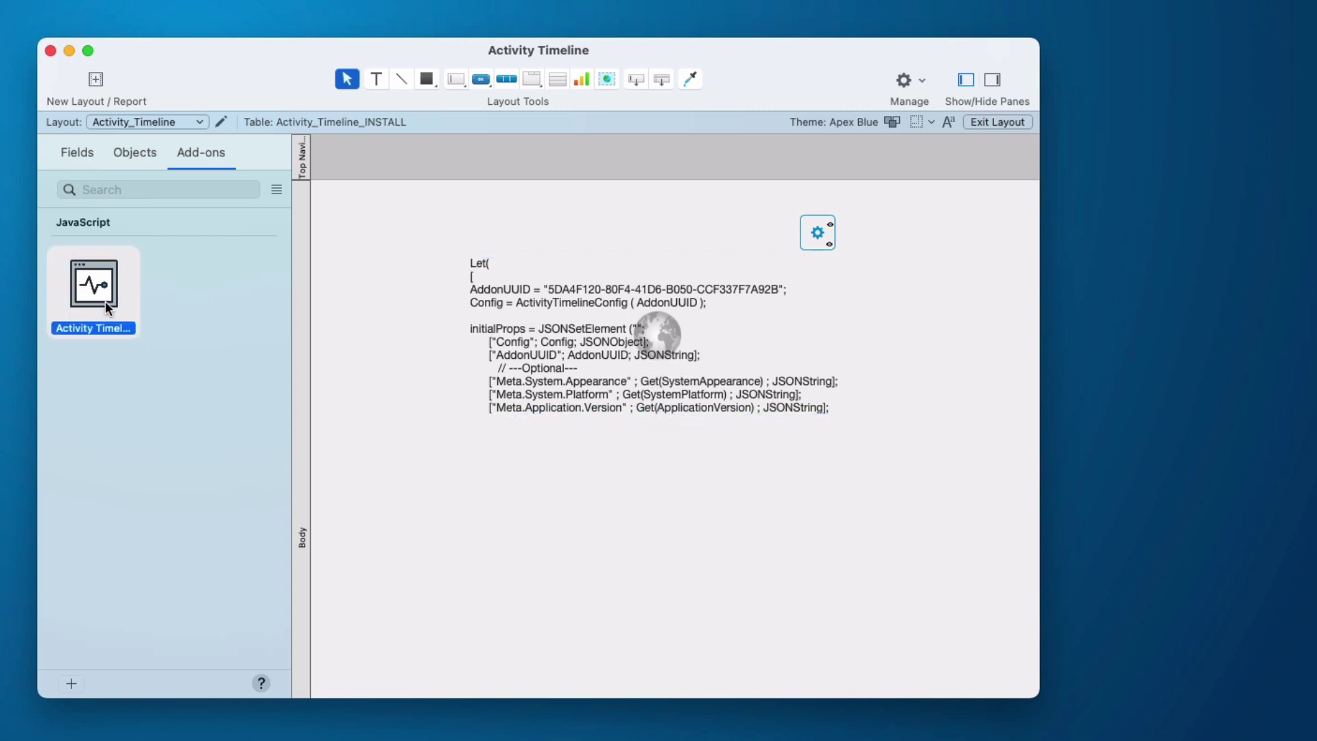
drag(96, 296, 485, 494)
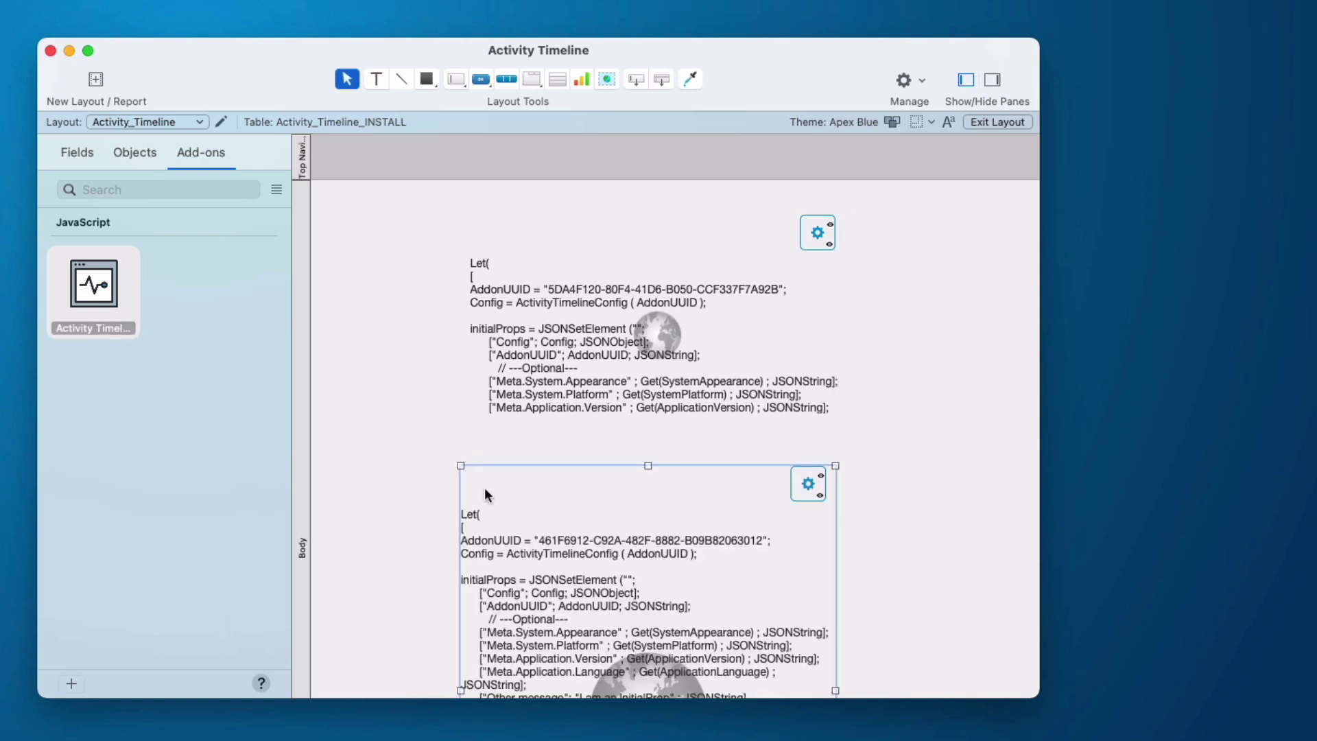
- Switch to Browse mode and scroll through the stacked purple and blue timelines
click(928, 444)
key(super+b)
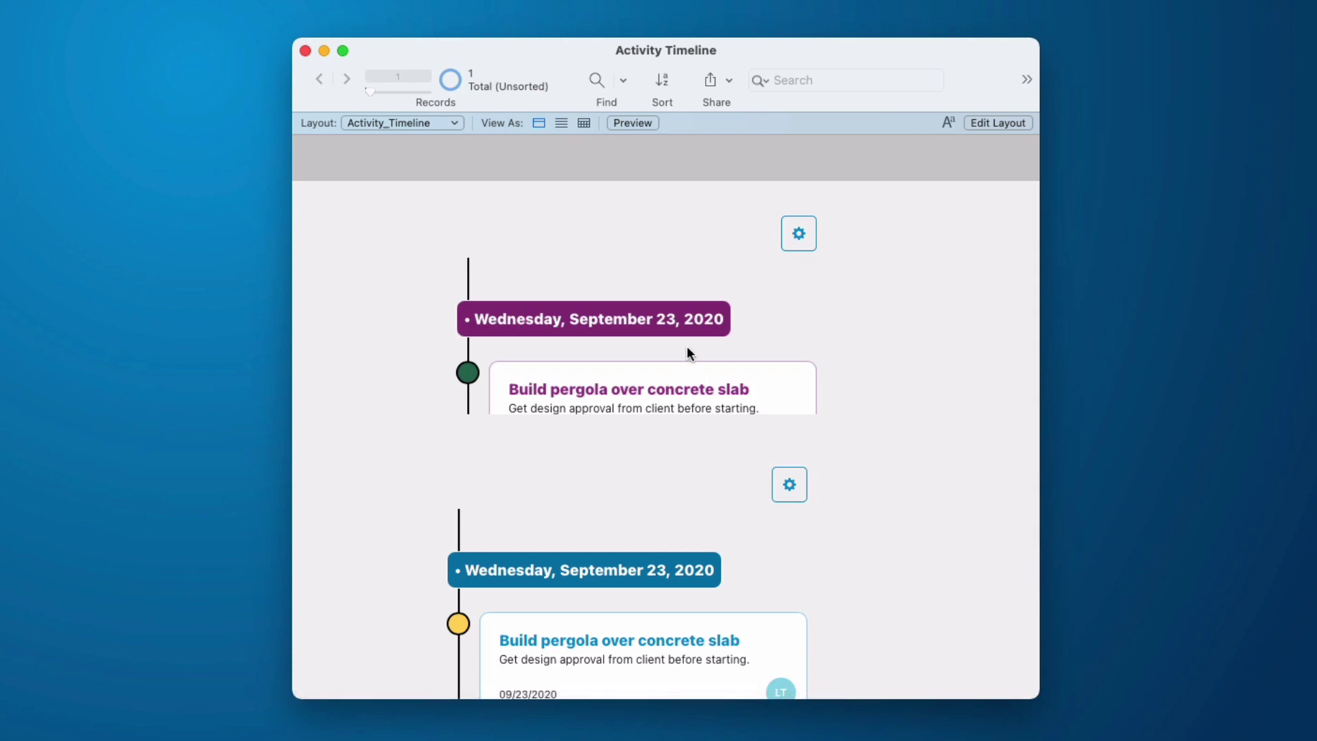
scroll(688, 658, down, 3)
scroll(688, 655, up, 3)
scroll(688, 355, down, 1)
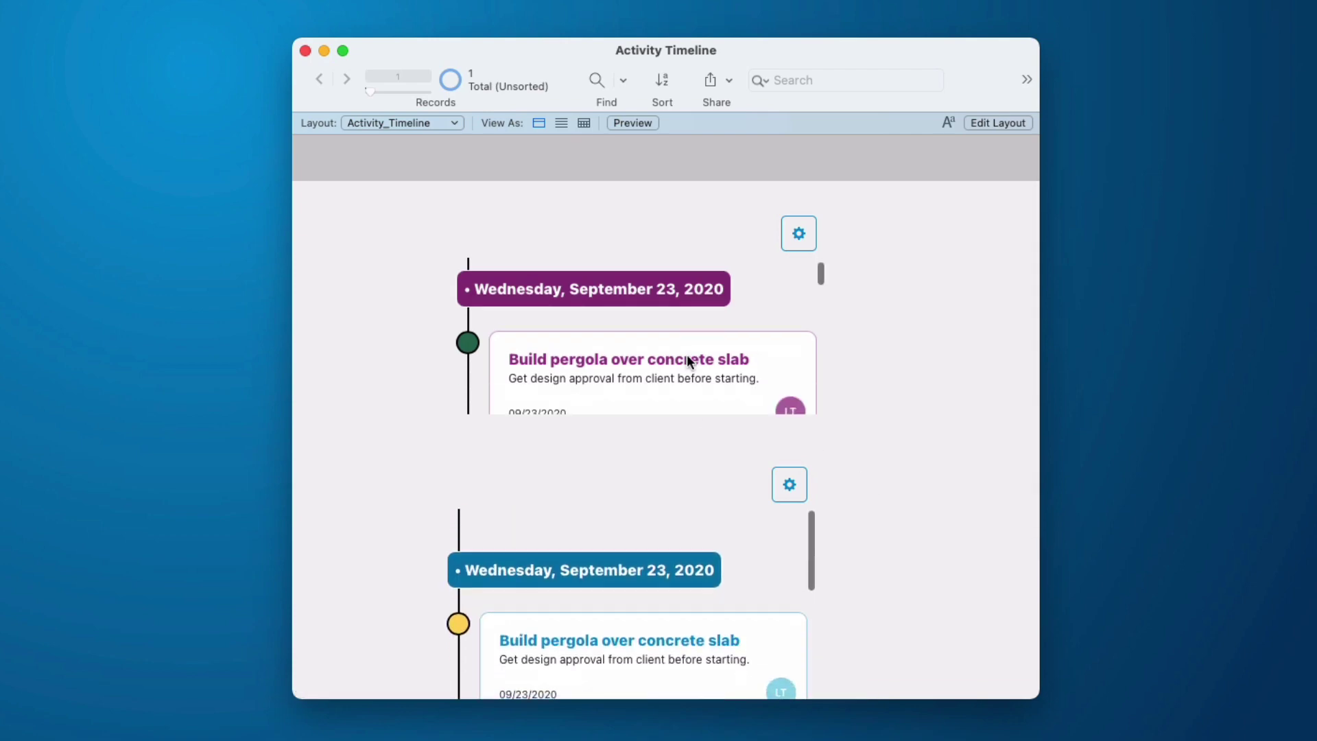
scroll(688, 362, down, 3)
scroll(688, 361, up, 4)
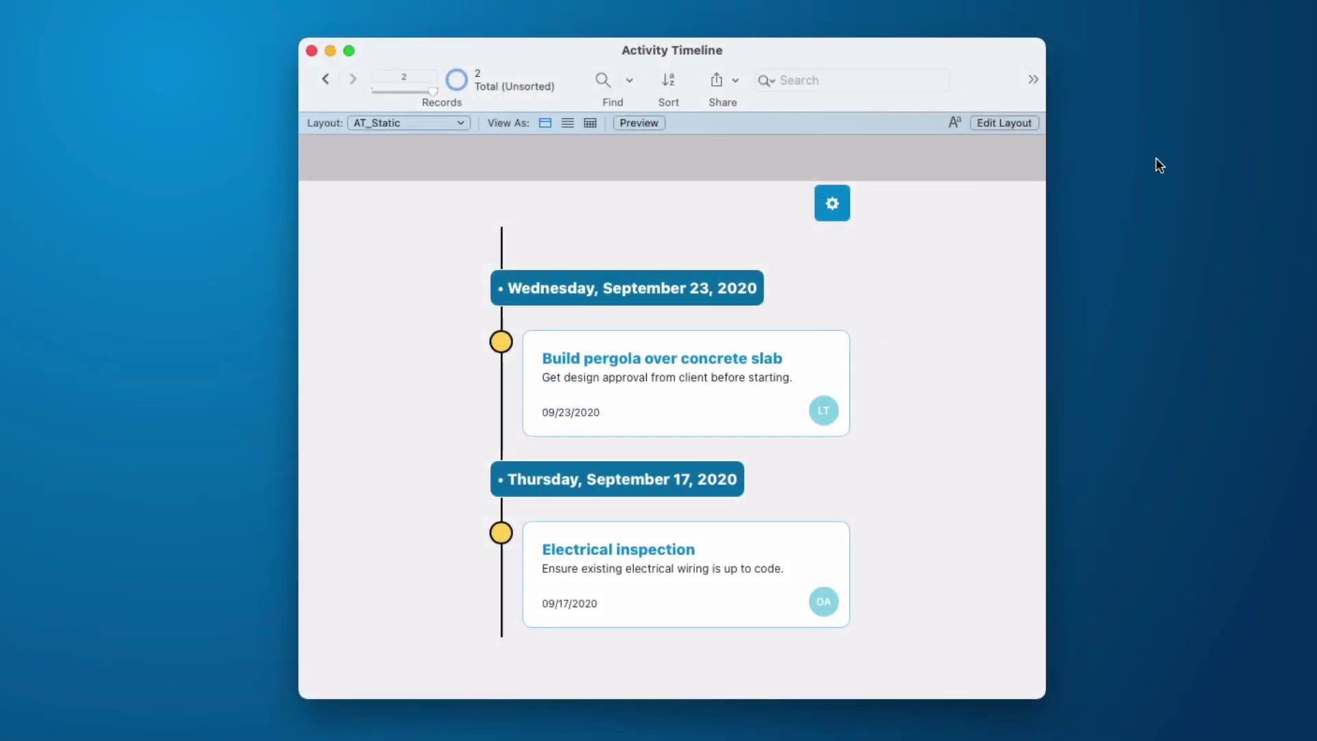
- Inspect the timeline's Filter settings and Query Field list, close without saving, then enter Layout mode
click(838, 204)
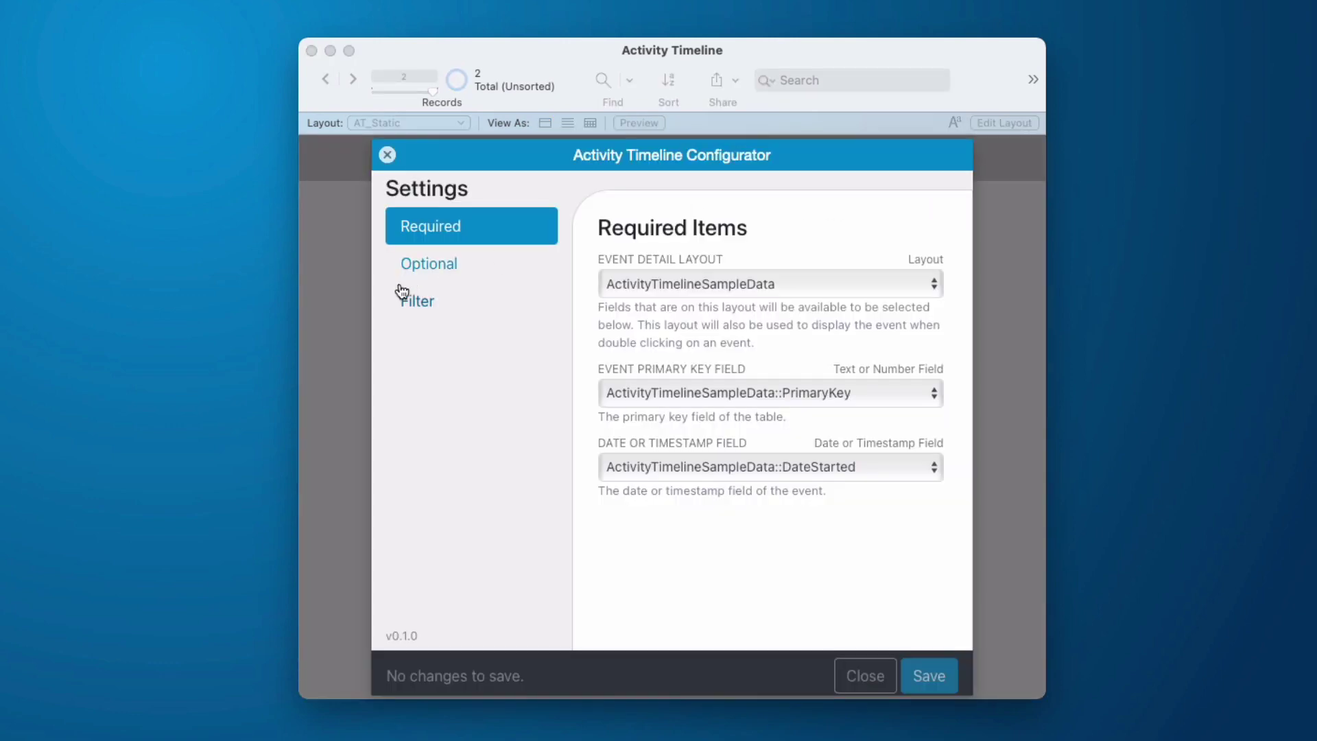
click(432, 273)
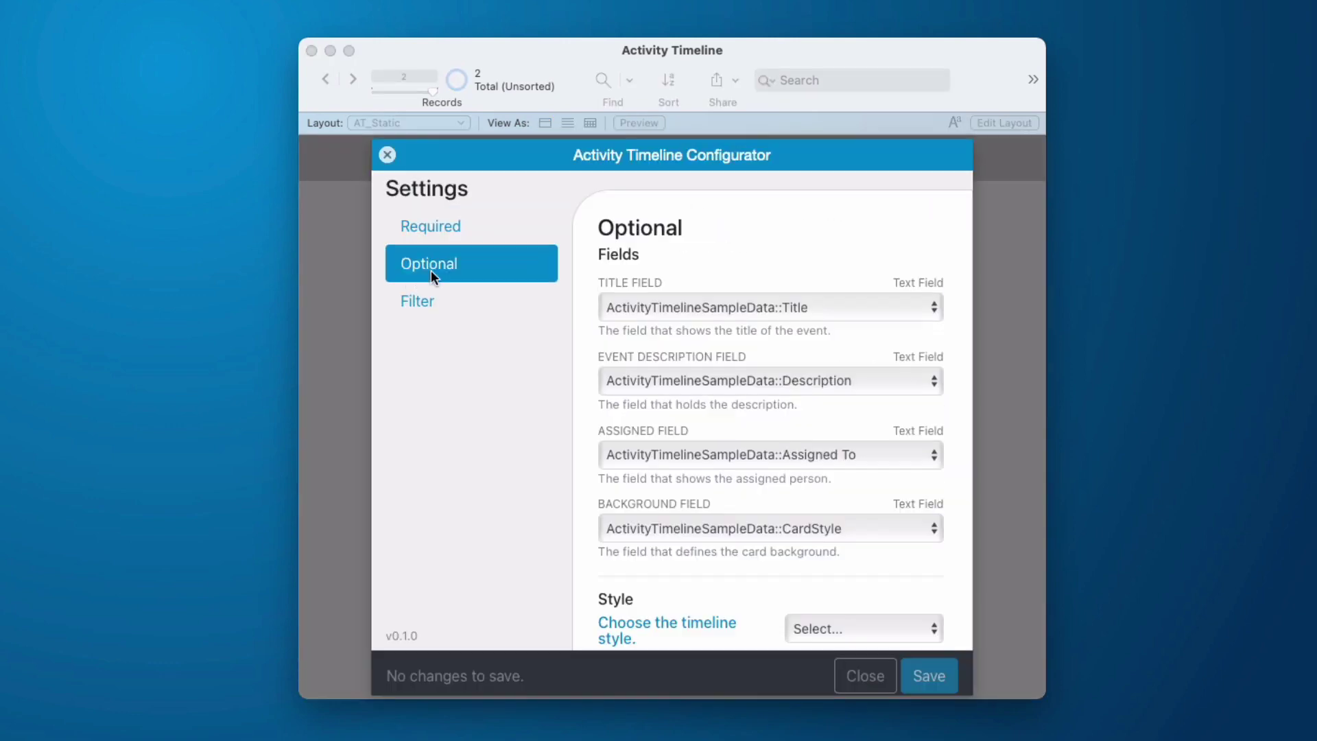
click(454, 296)
click(707, 279)
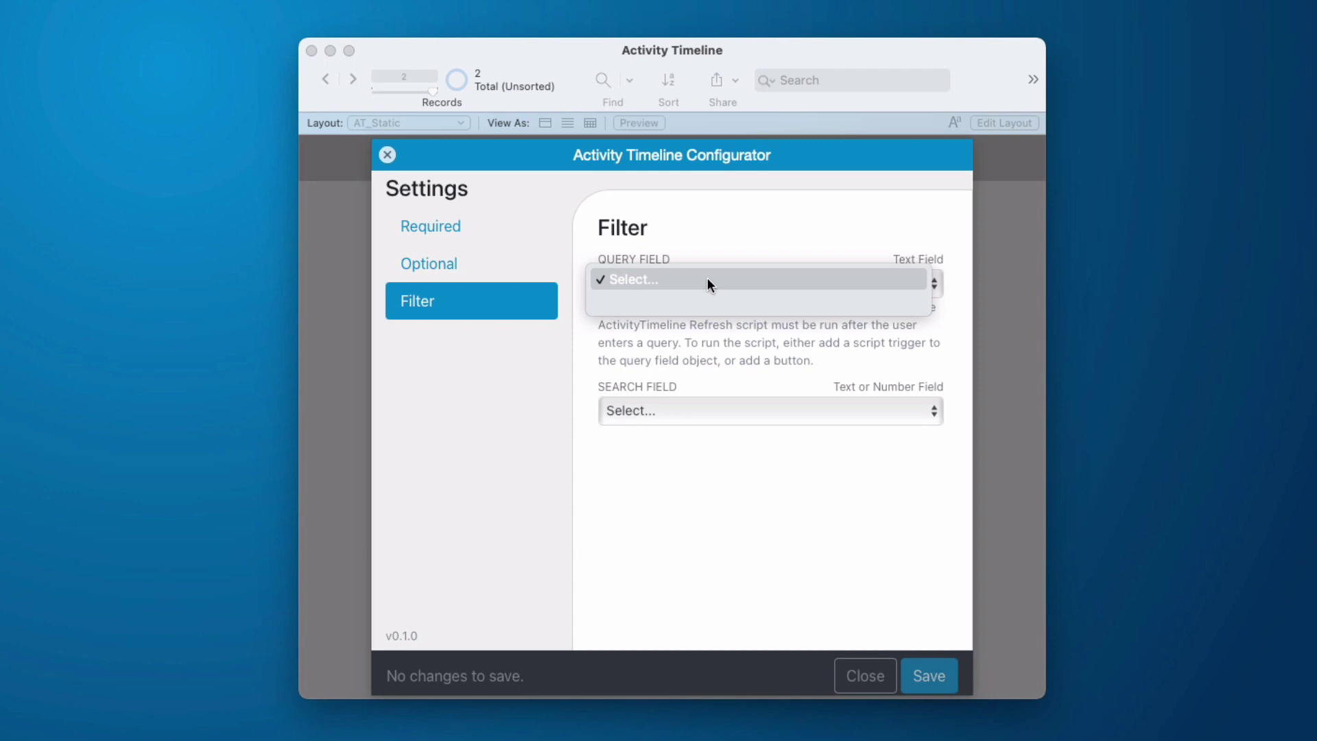
click(750, 301)
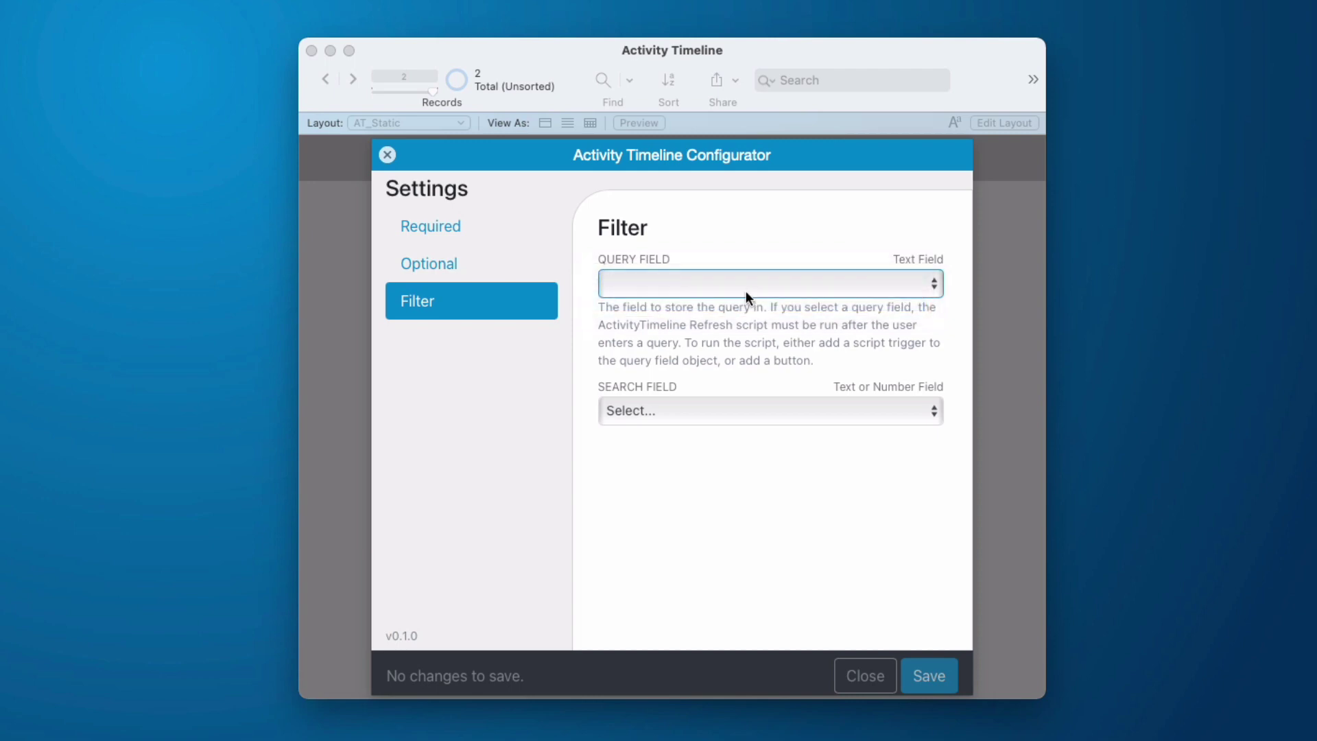
click(855, 674)
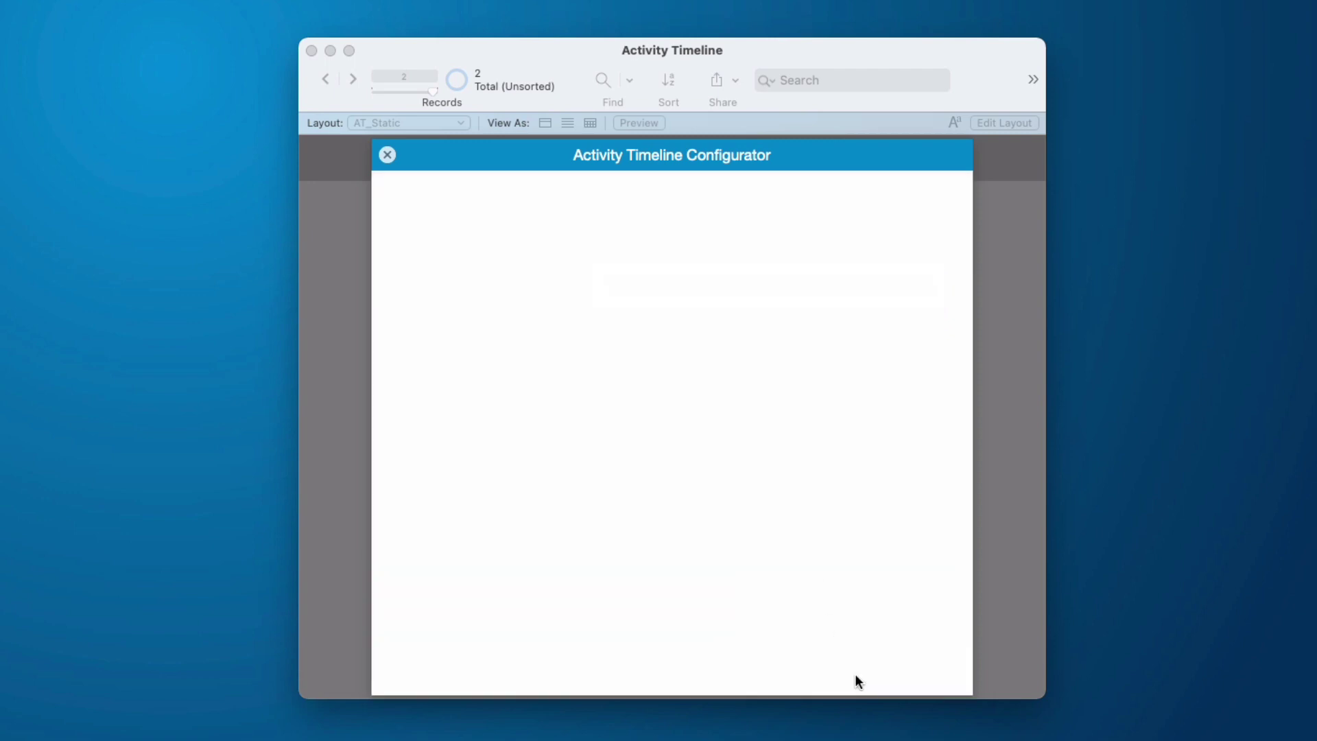
key(super+l)
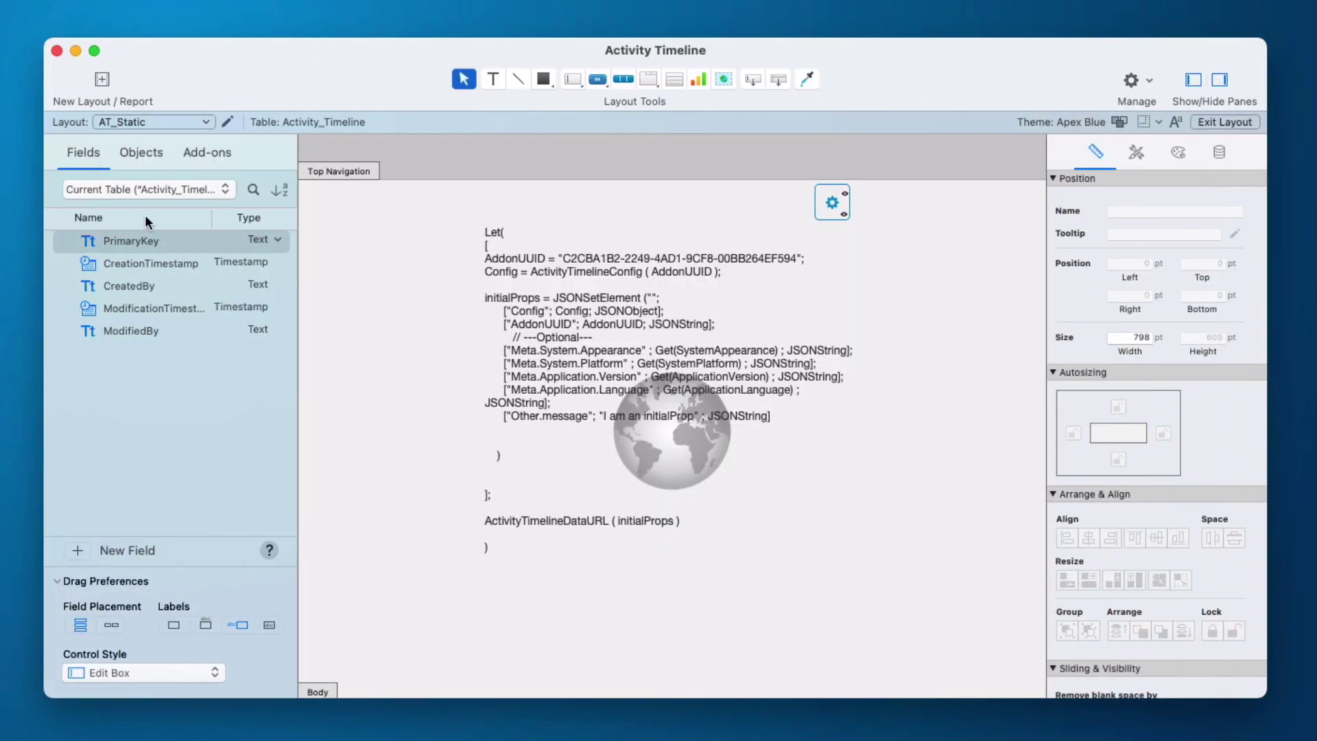
- Open Manage Database showing the ActivityTimelineSampleData table's fields
click(163, 190)
click(171, 277)
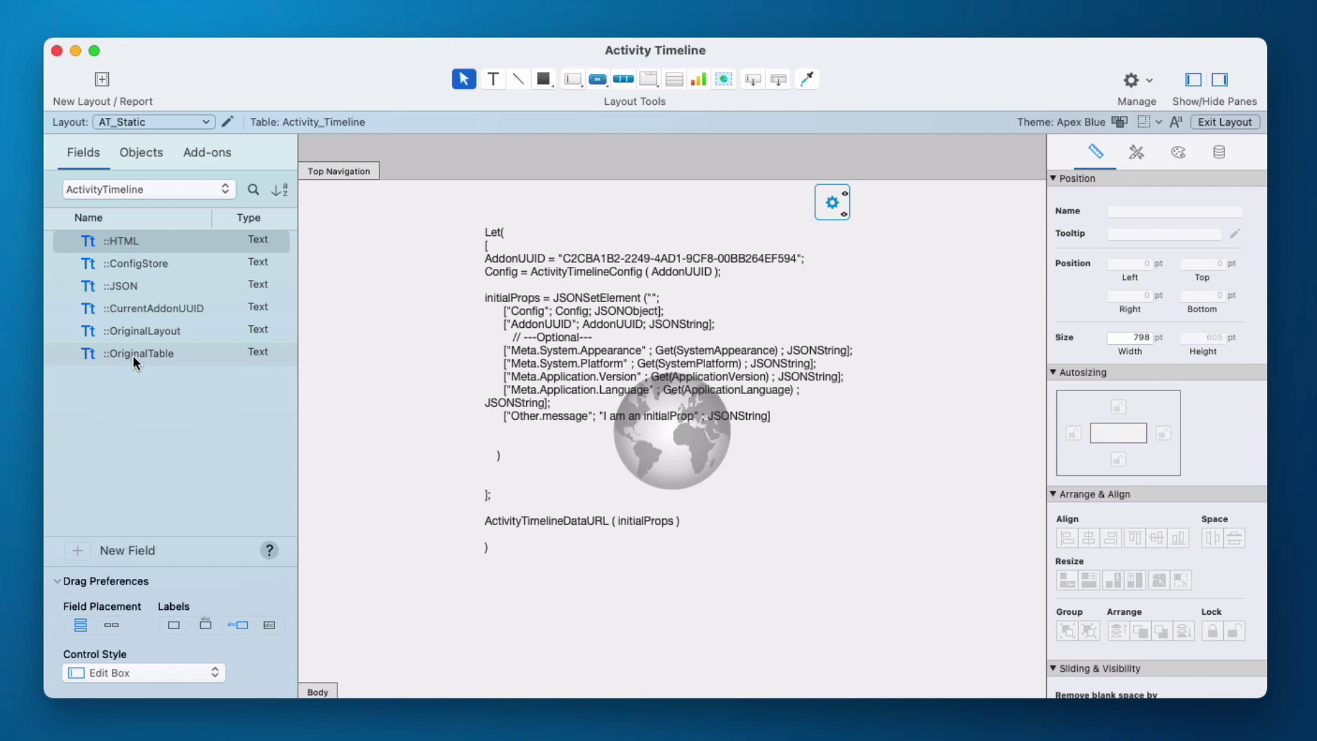
key(super+shift+d)
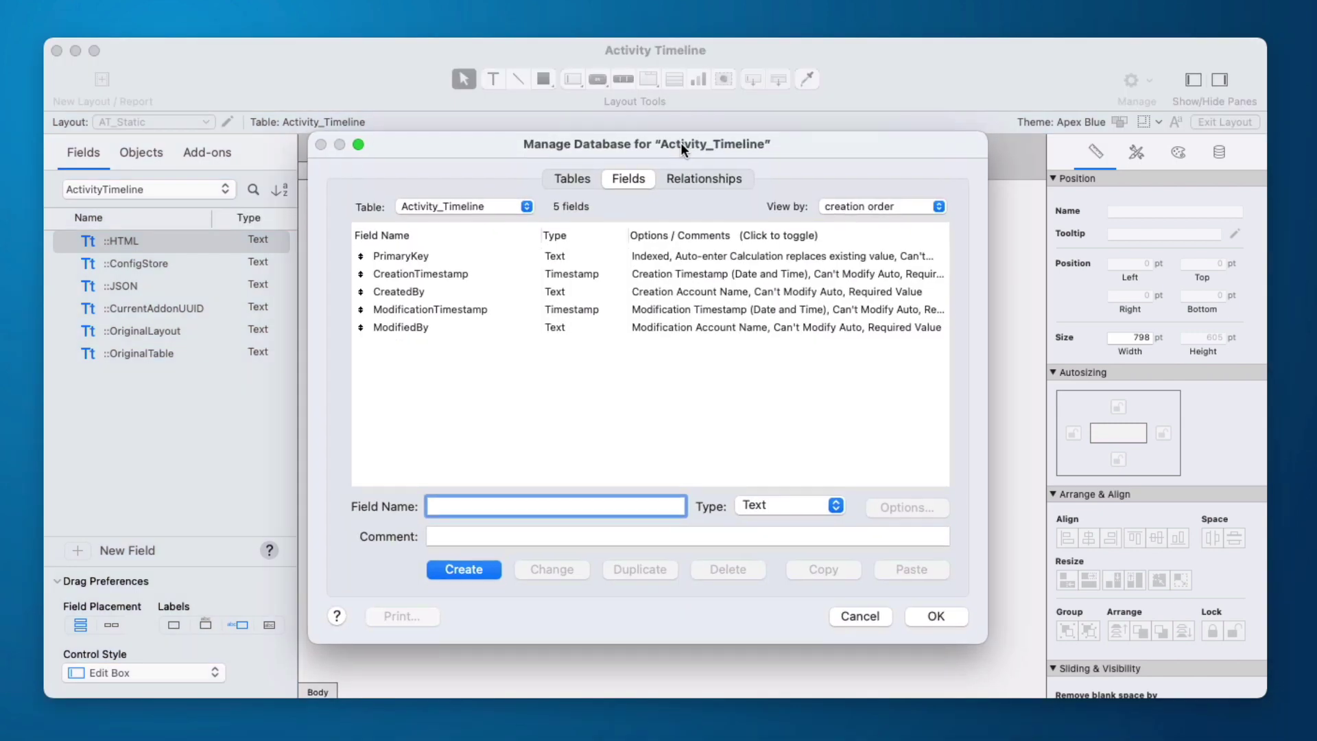
click(505, 208)
click(506, 233)
click(505, 211)
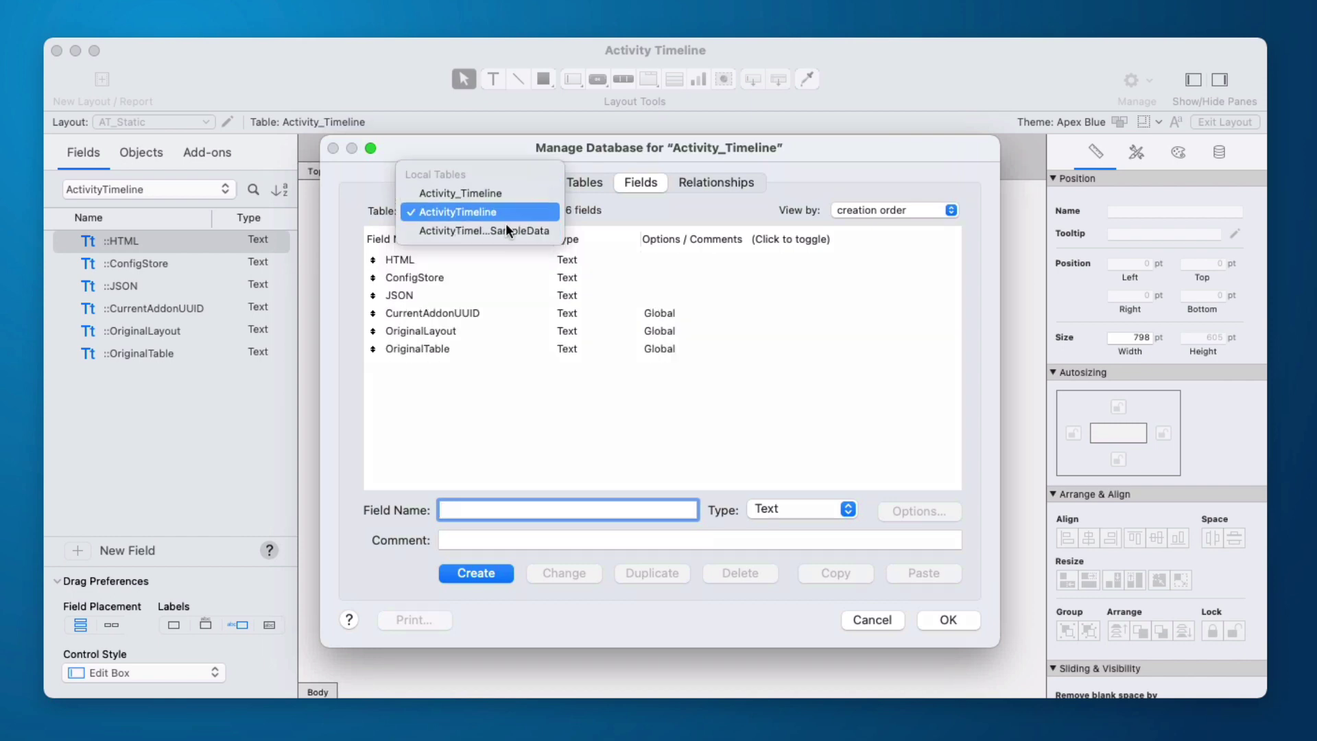
click(505, 232)
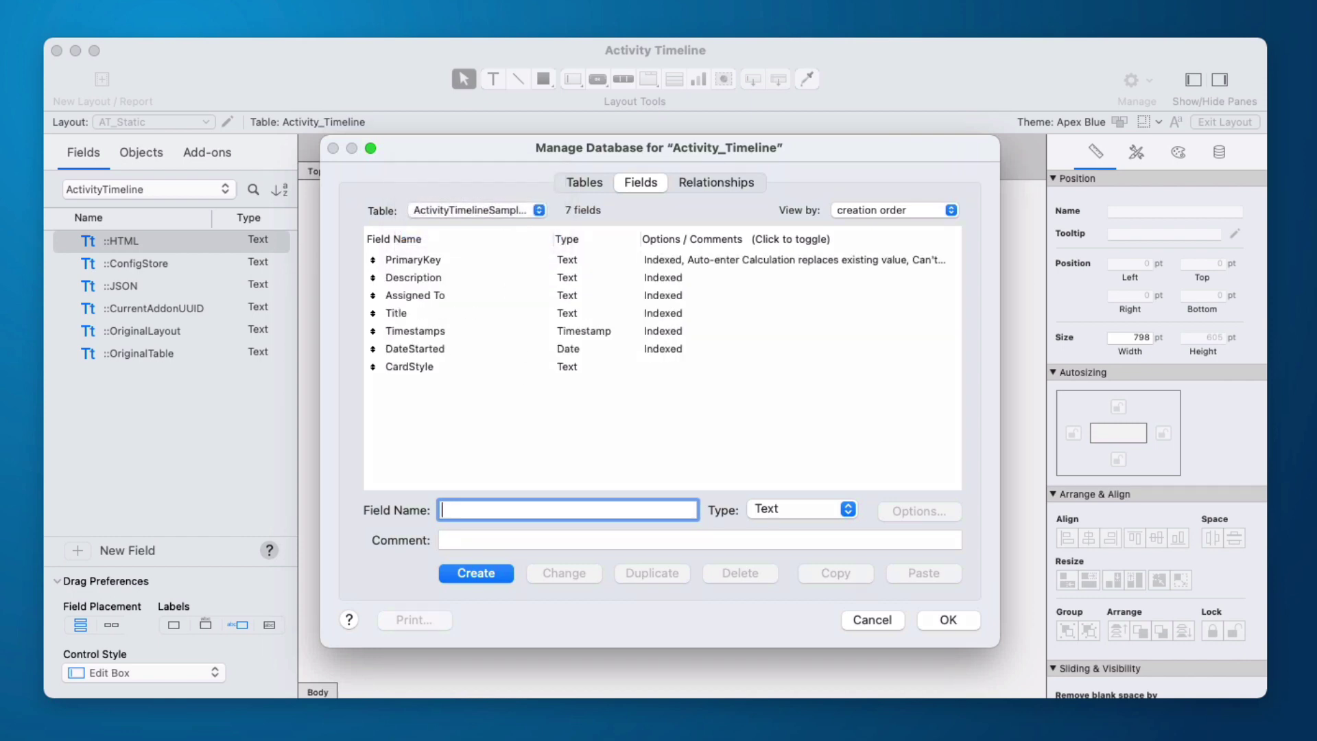
- Create a field named Query with global storage and return to the layout
text(Query)
click(494, 573)
double_click(764, 386)
click(626, 109)
click(480, 211)
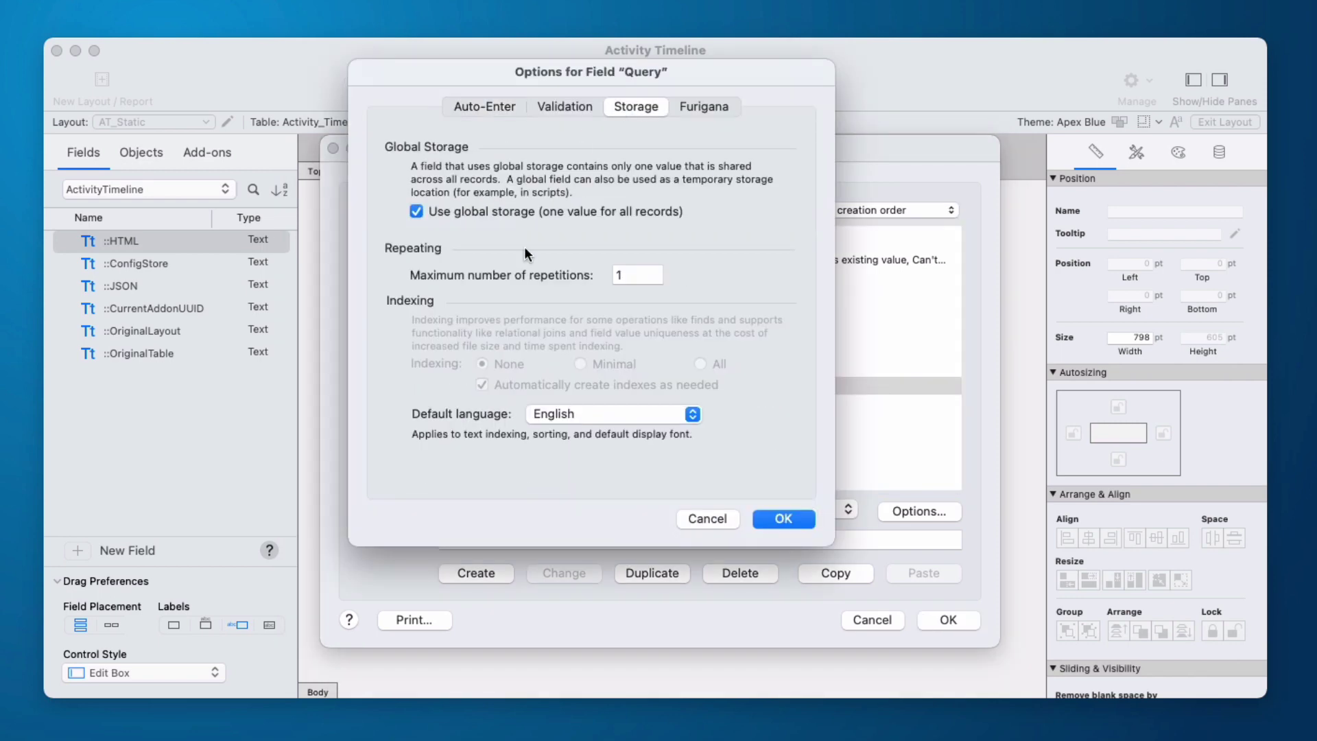
click(783, 520)
click(952, 624)
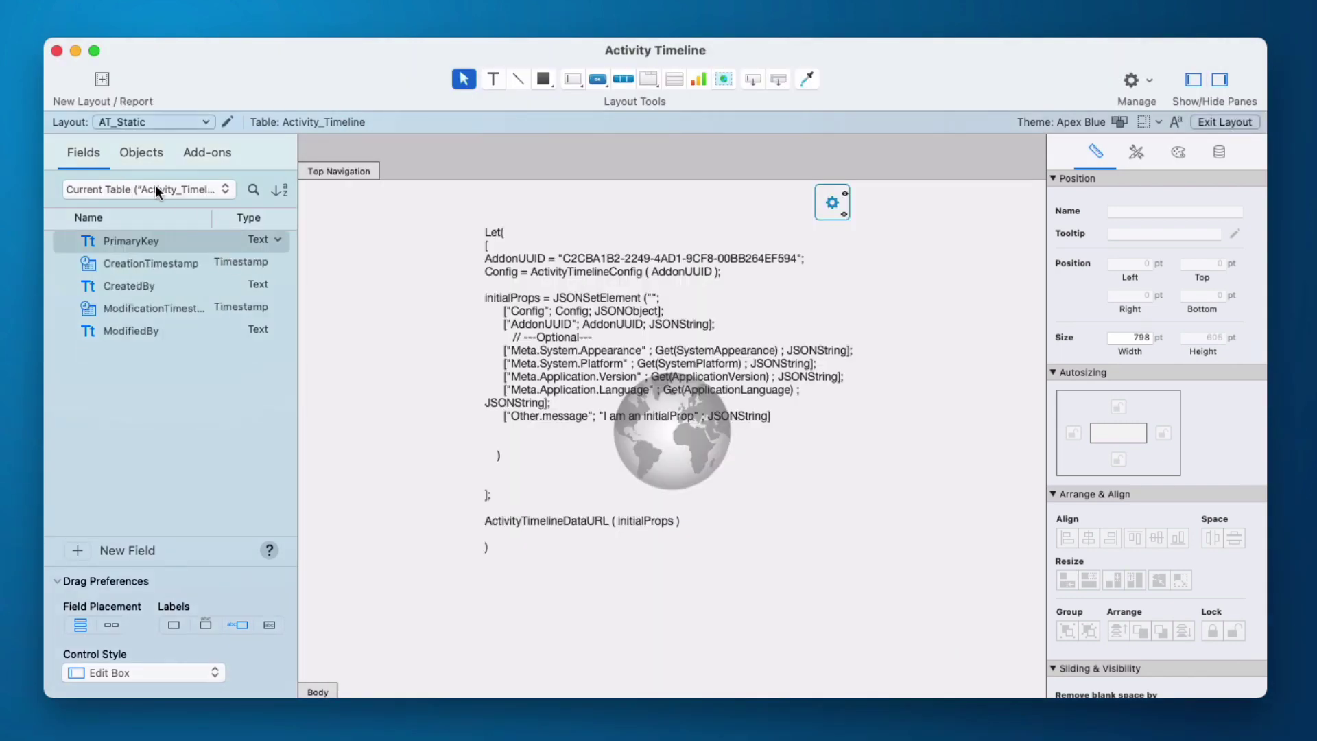
- Place the ActivityTimelineSampleData::Query field in the Top Navigation area
click(138, 189)
click(182, 296)
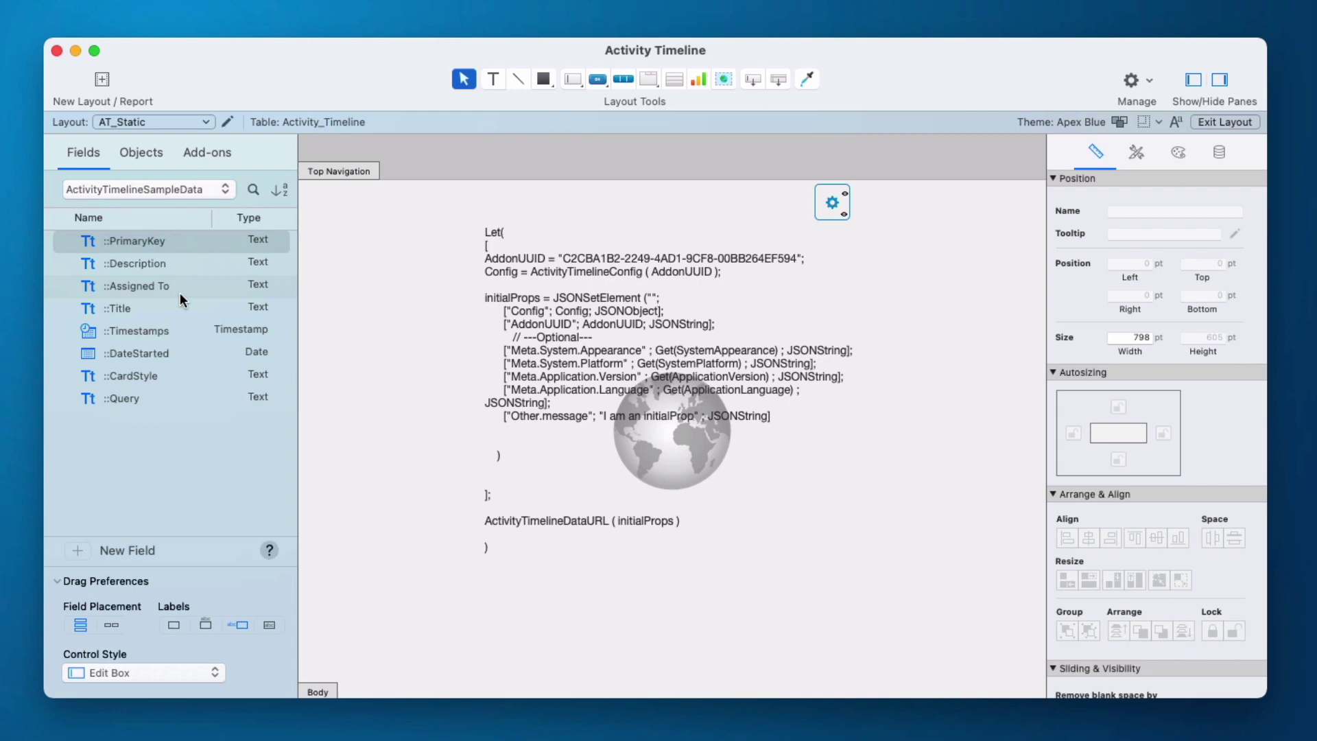
click(116, 404)
drag(116, 404, 567, 154)
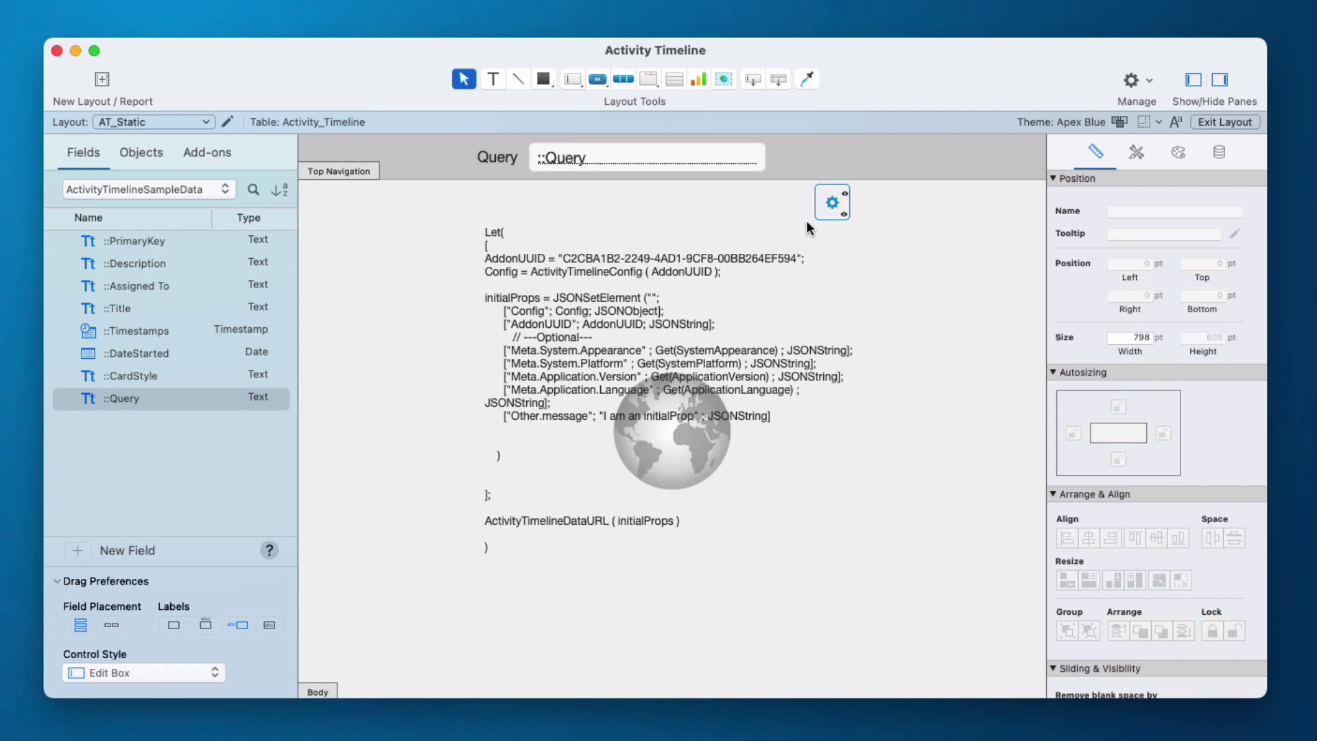
- Duplicate the timeline's gear button into Top Navigation beside the Query field
click(820, 209)
click(830, 210)
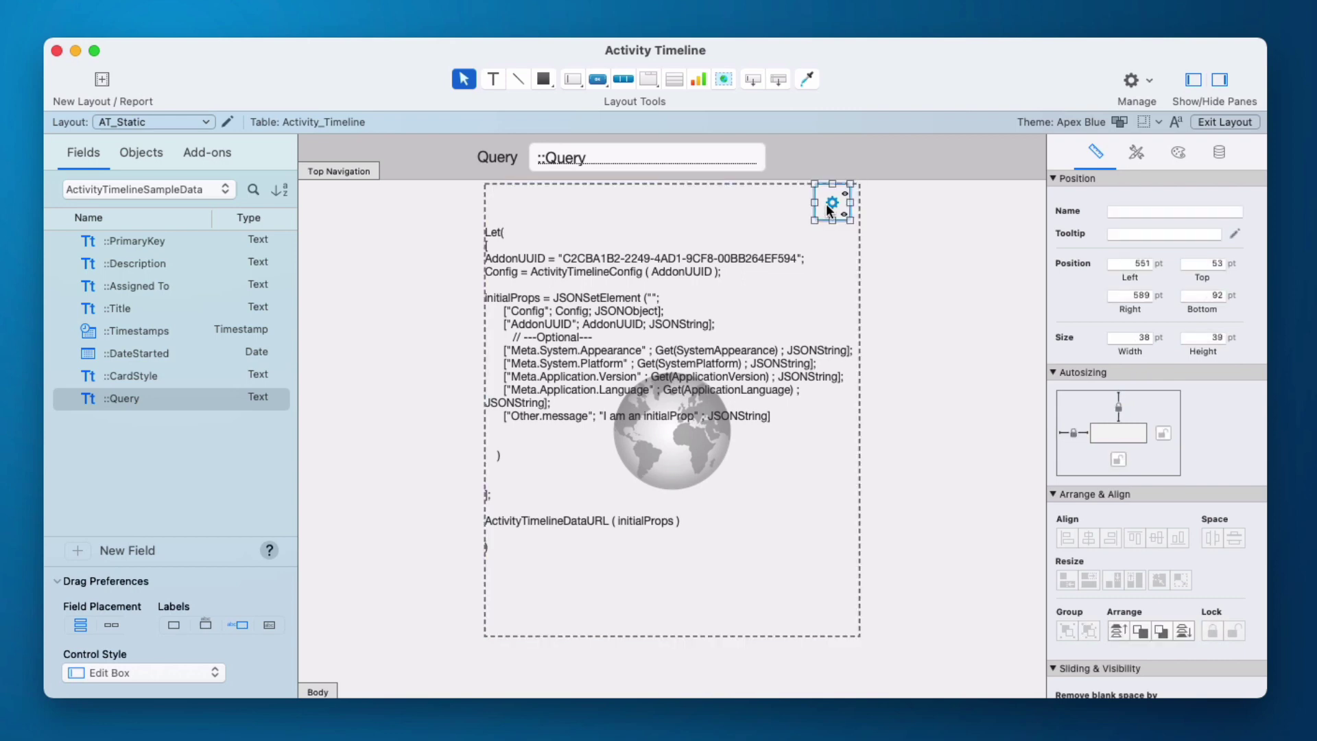
drag(828, 210, 789, 159)
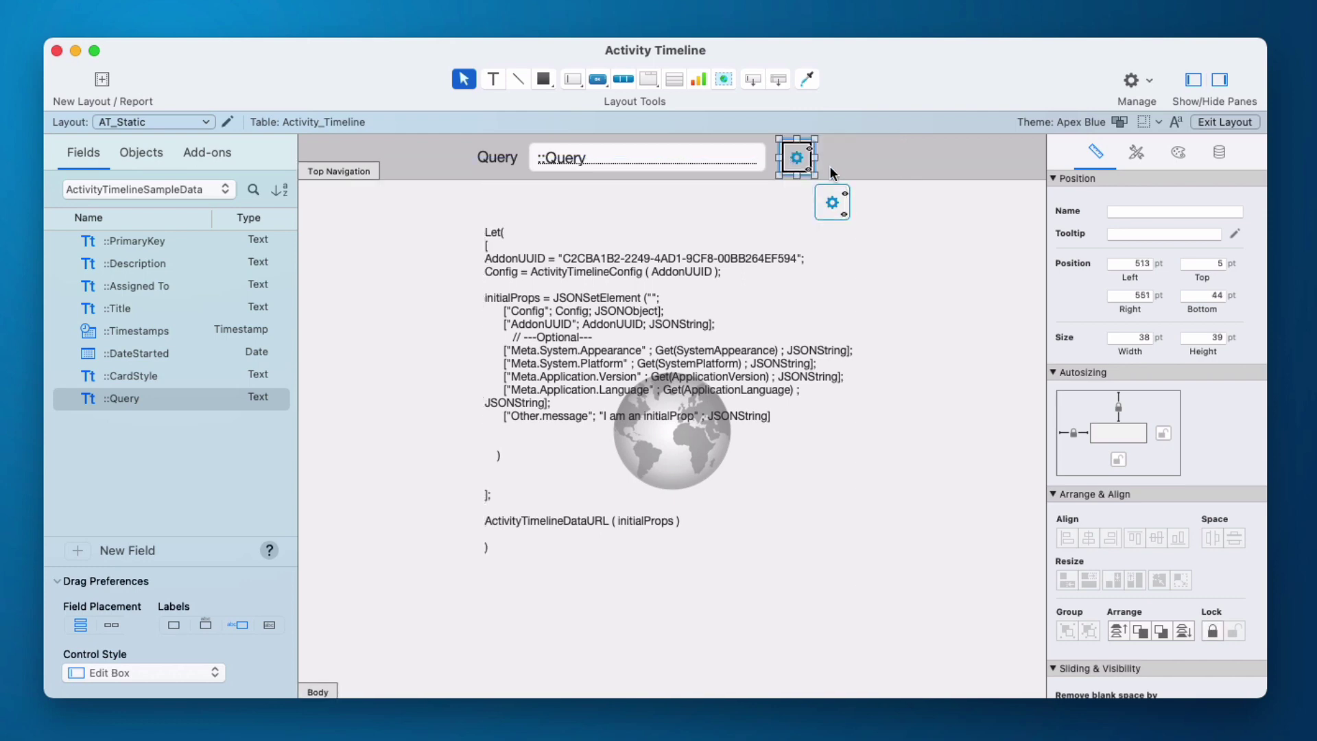
- Set the copied button to run ActivityTimeline Refresh and show a magnifier icon
double_click(799, 167)
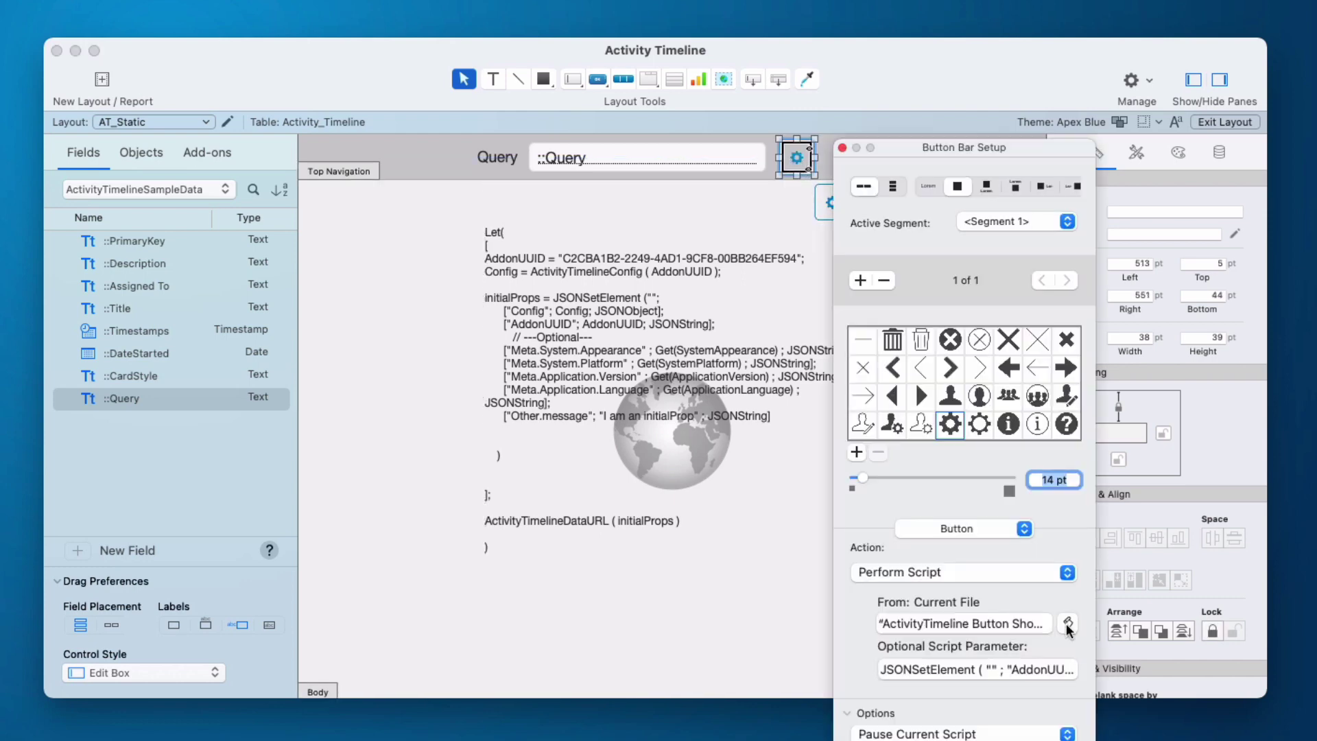
click(1068, 625)
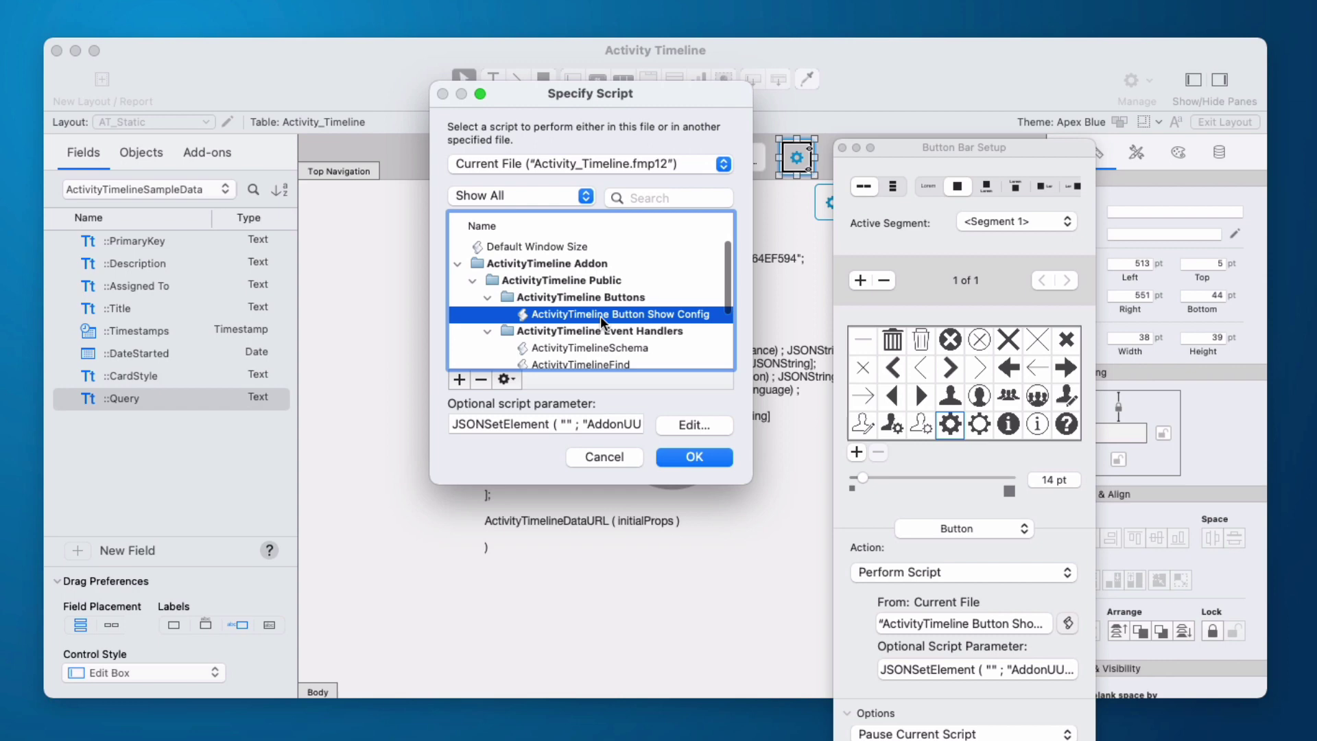
scroll(600, 315, down, 3)
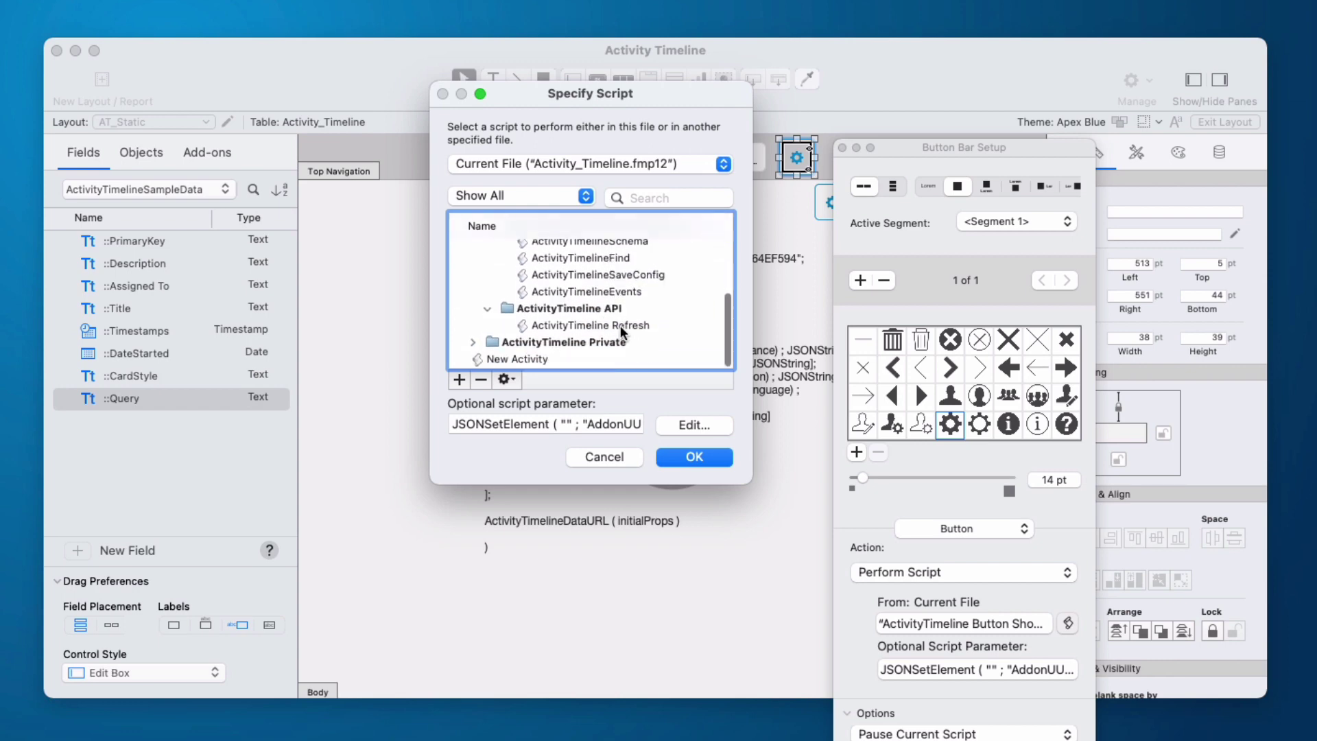
click(621, 326)
click(692, 457)
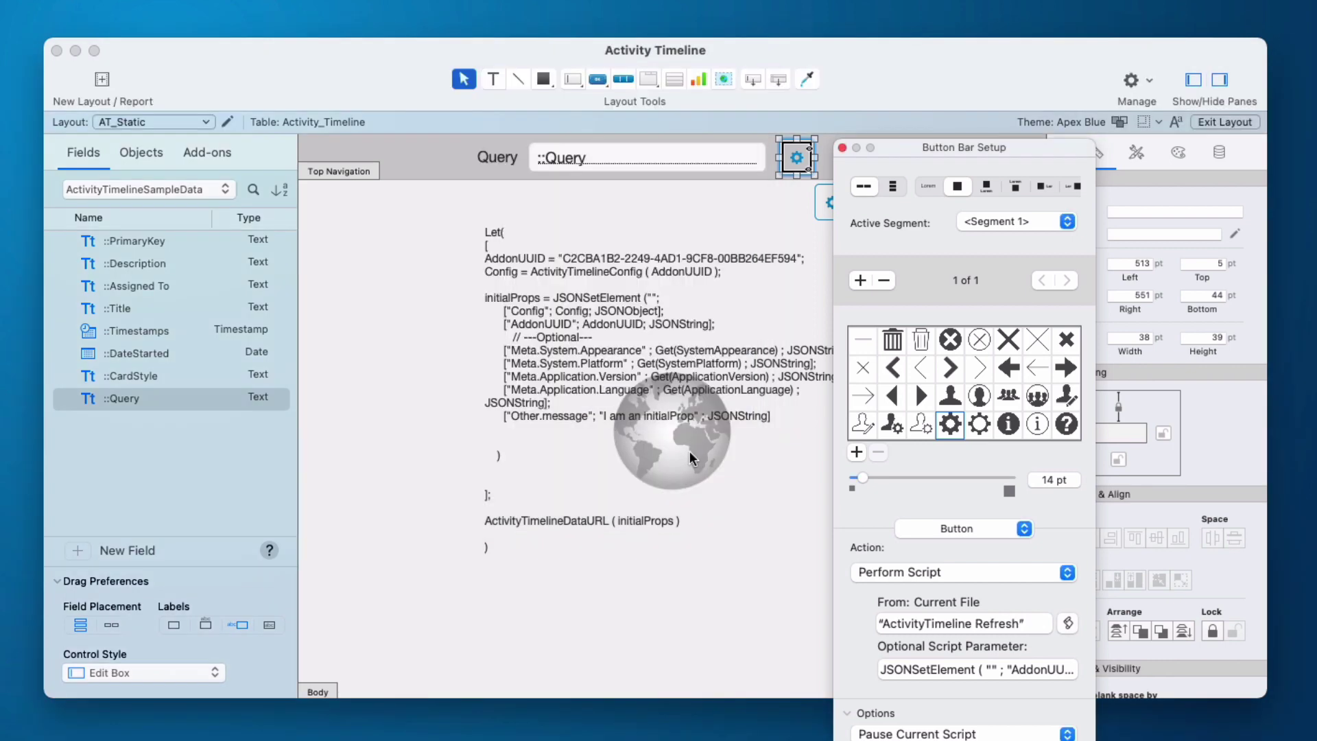
scroll(956, 405, up, 3)
scroll(956, 405, up, 10)
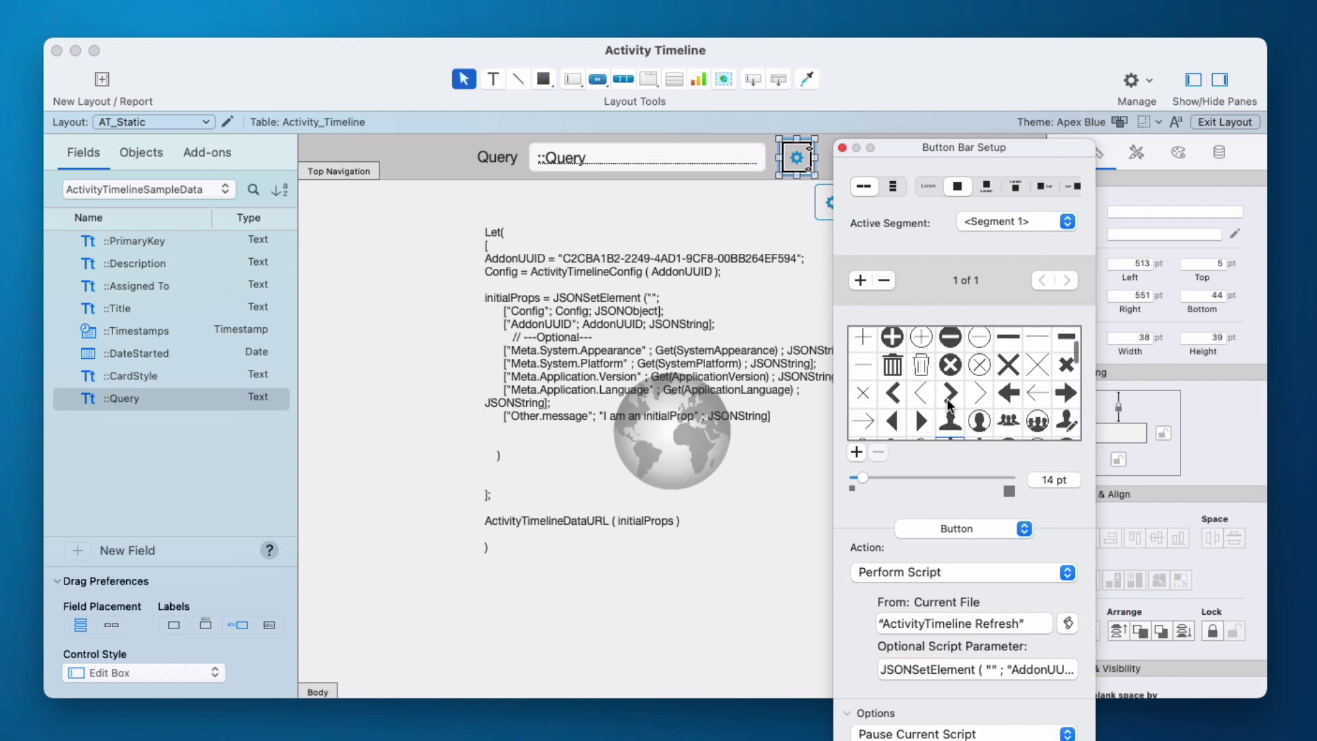
click(893, 422)
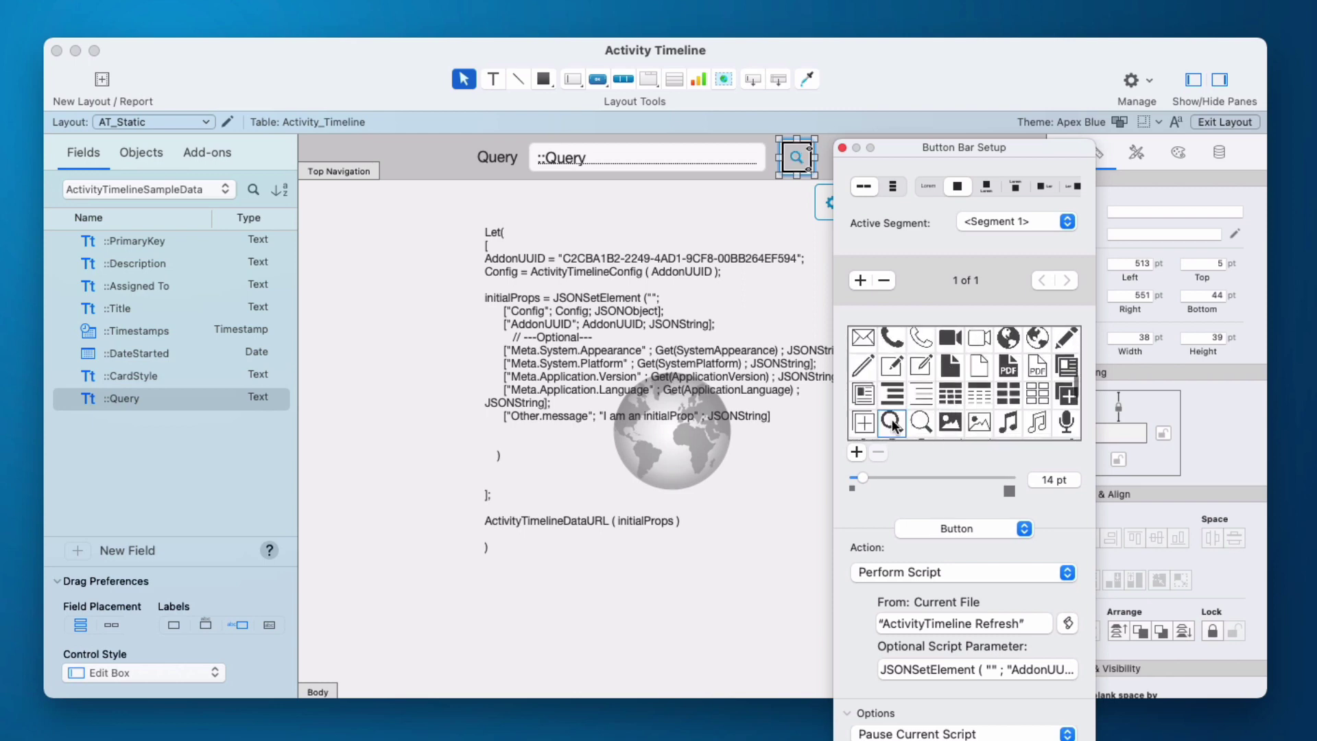
- Trim the button's script parameter down to just the AddonUUID string and finish setup
click(1015, 668)
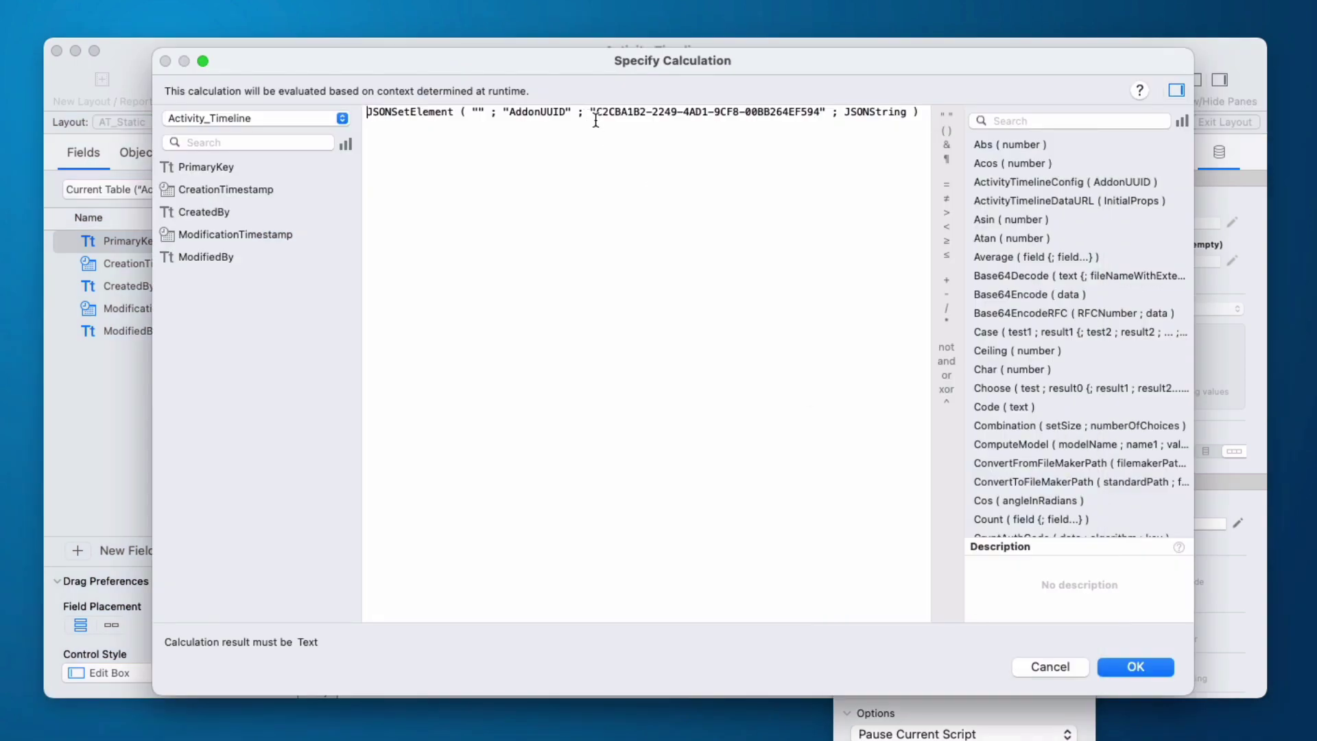
key(shift+super+Left)
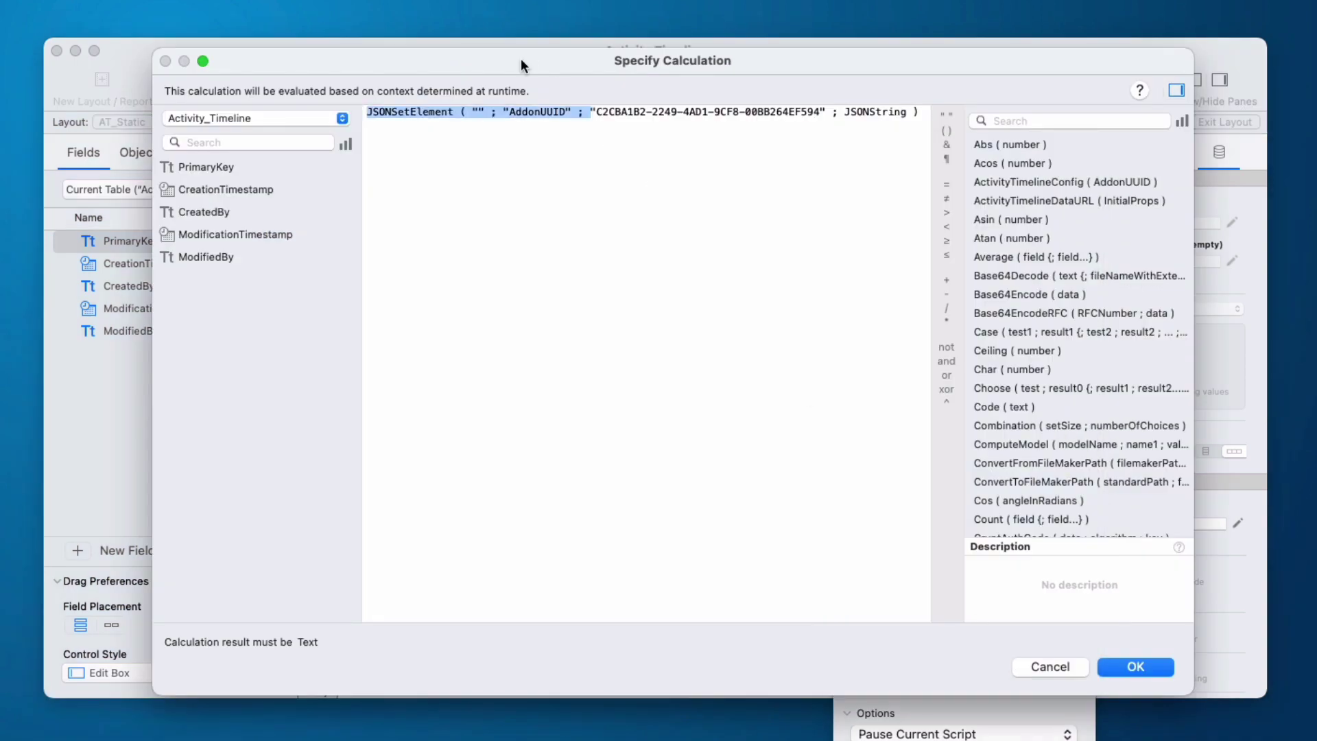
key(BackSpace)
click(602, 111)
key(shift+super+Right)
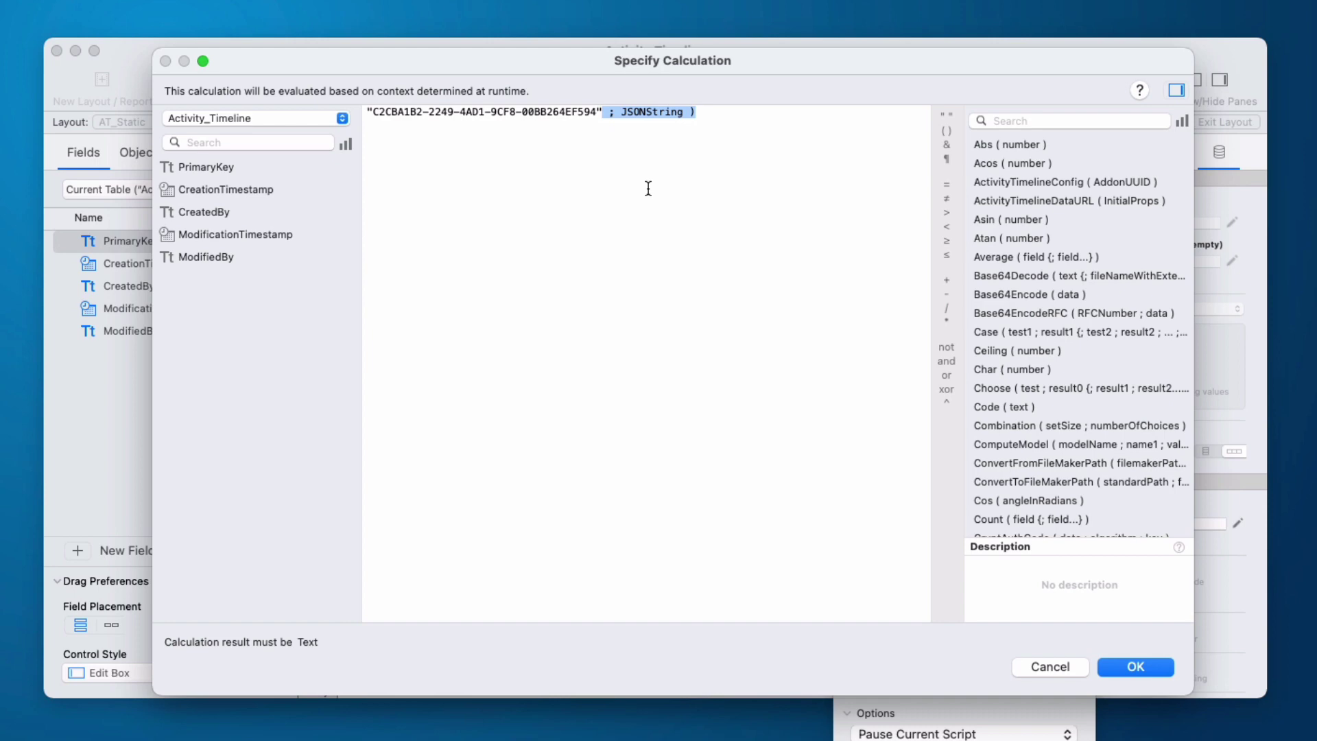
key(BackSpace)
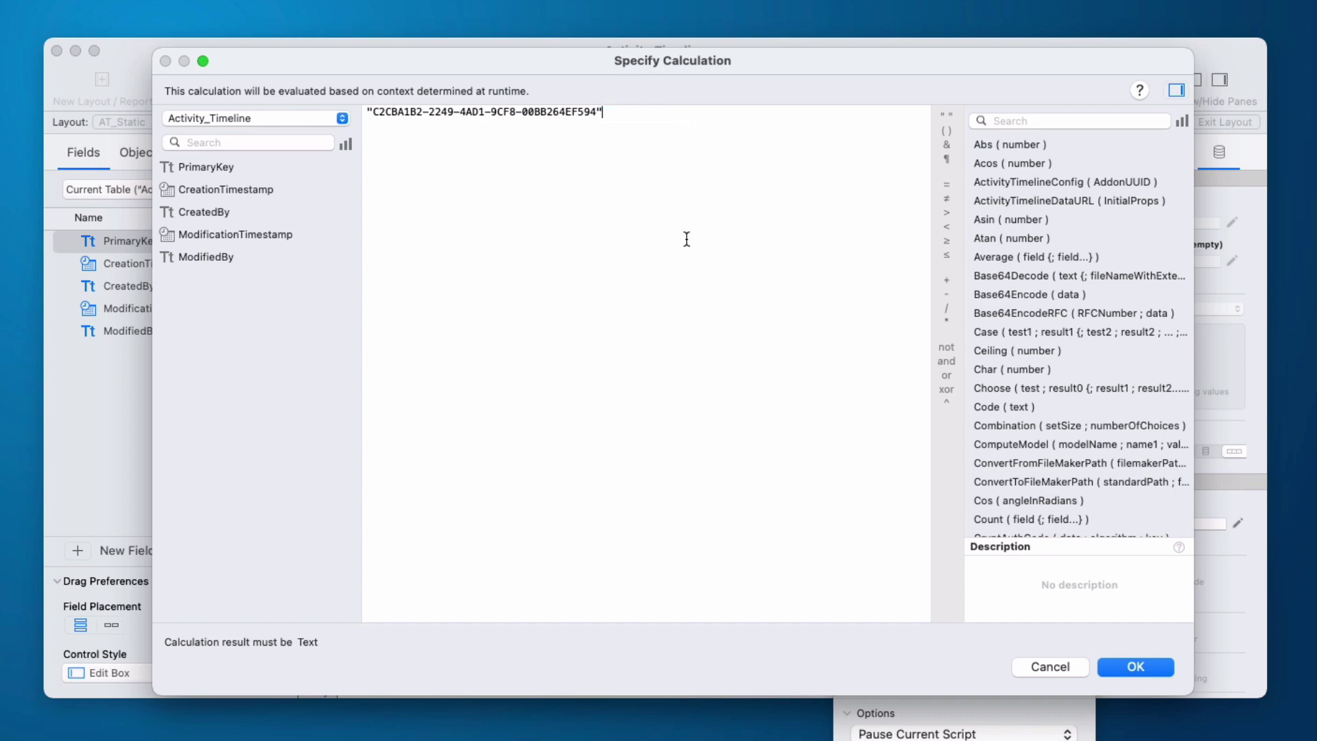
click(1136, 667)
click(843, 147)
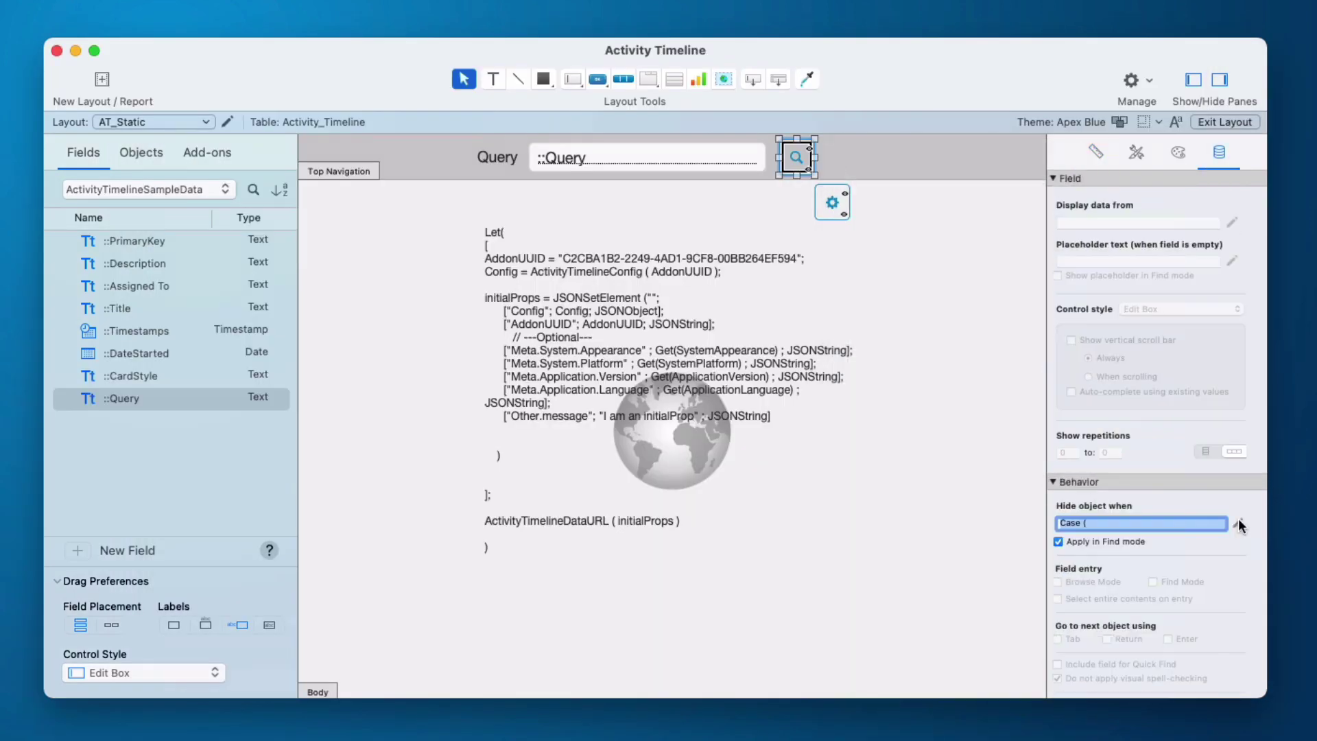
- Delete the Case formula from the search button's Hide object when calculation
click(1237, 524)
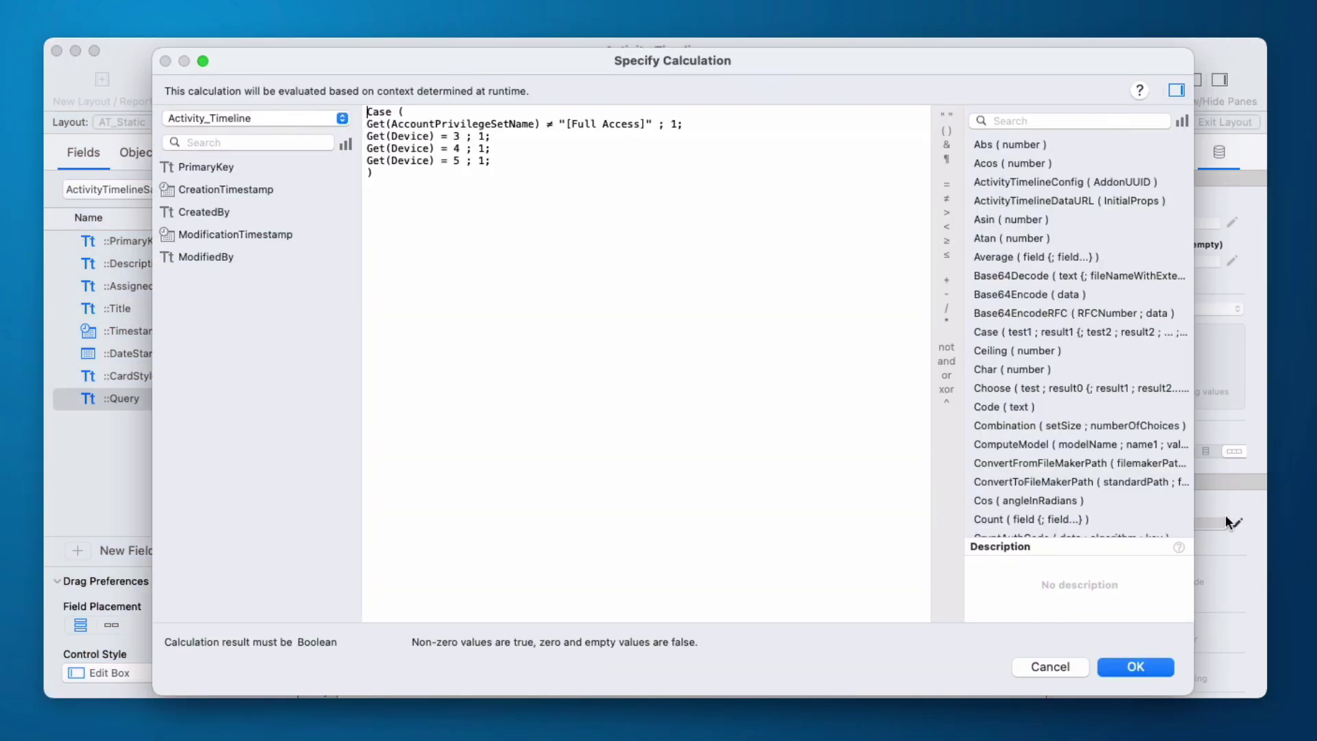
key(super+a)
key(BackSpace)
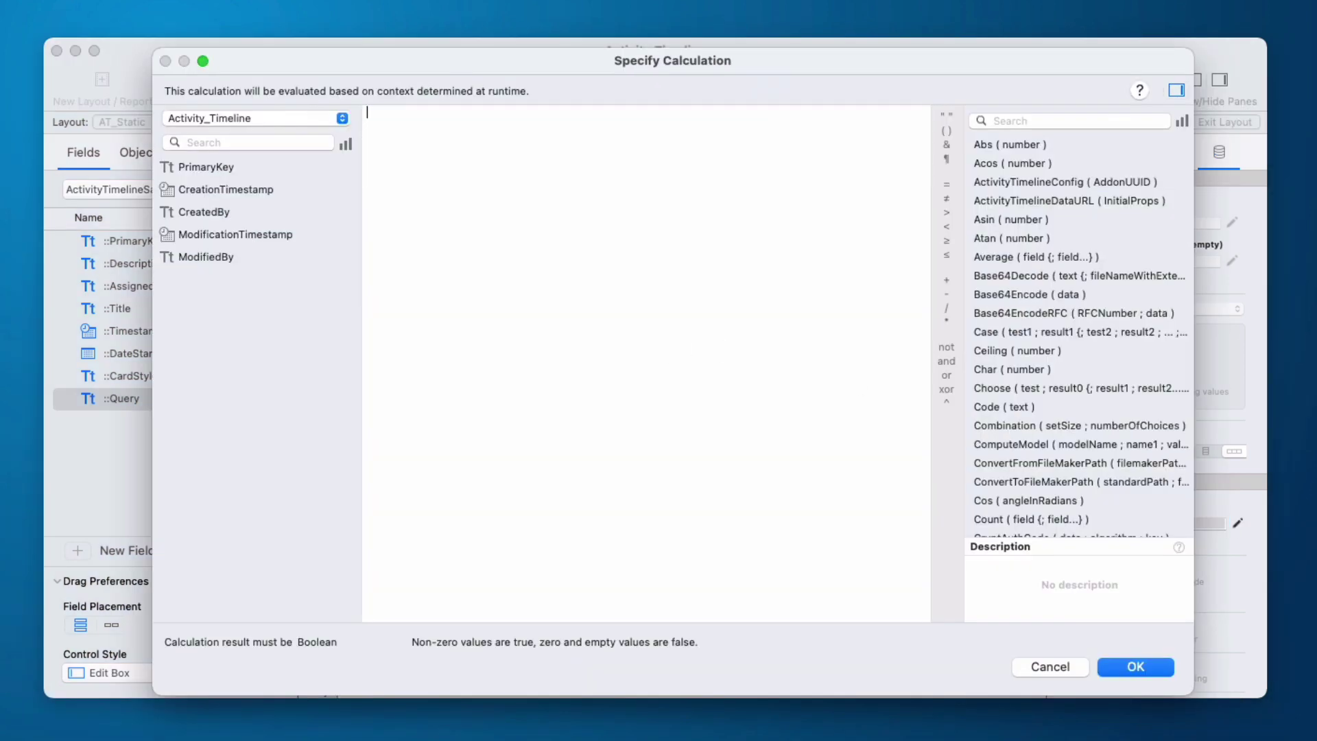
click(1136, 667)
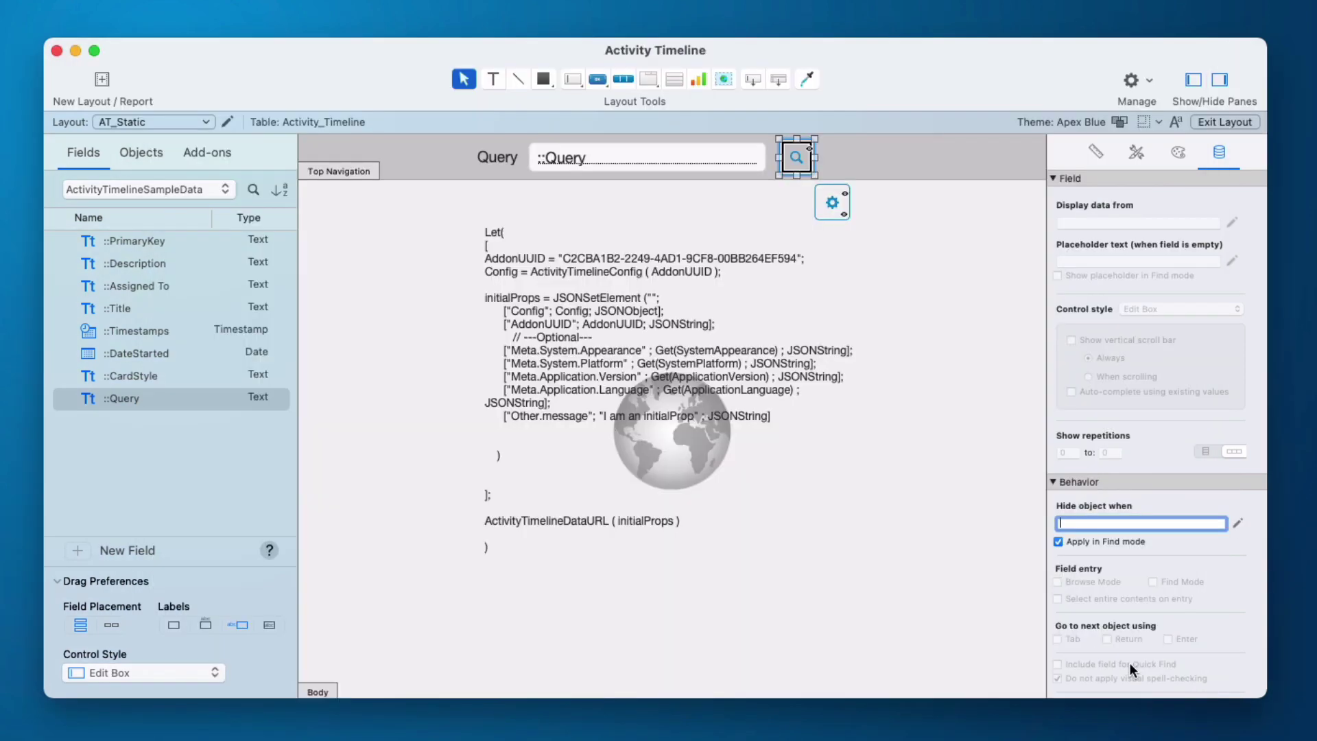
click(904, 198)
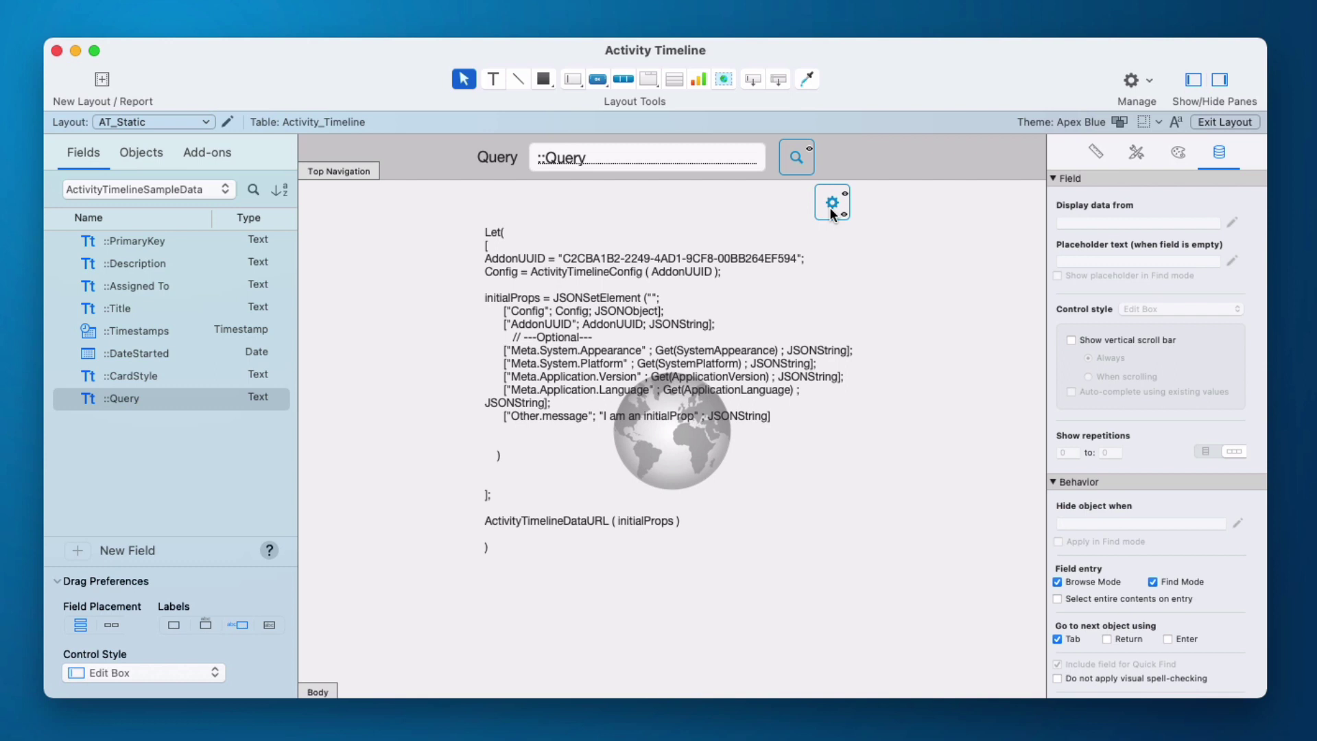
- Change the Query field's control style to Drop-down List
click(707, 159)
click(1228, 309)
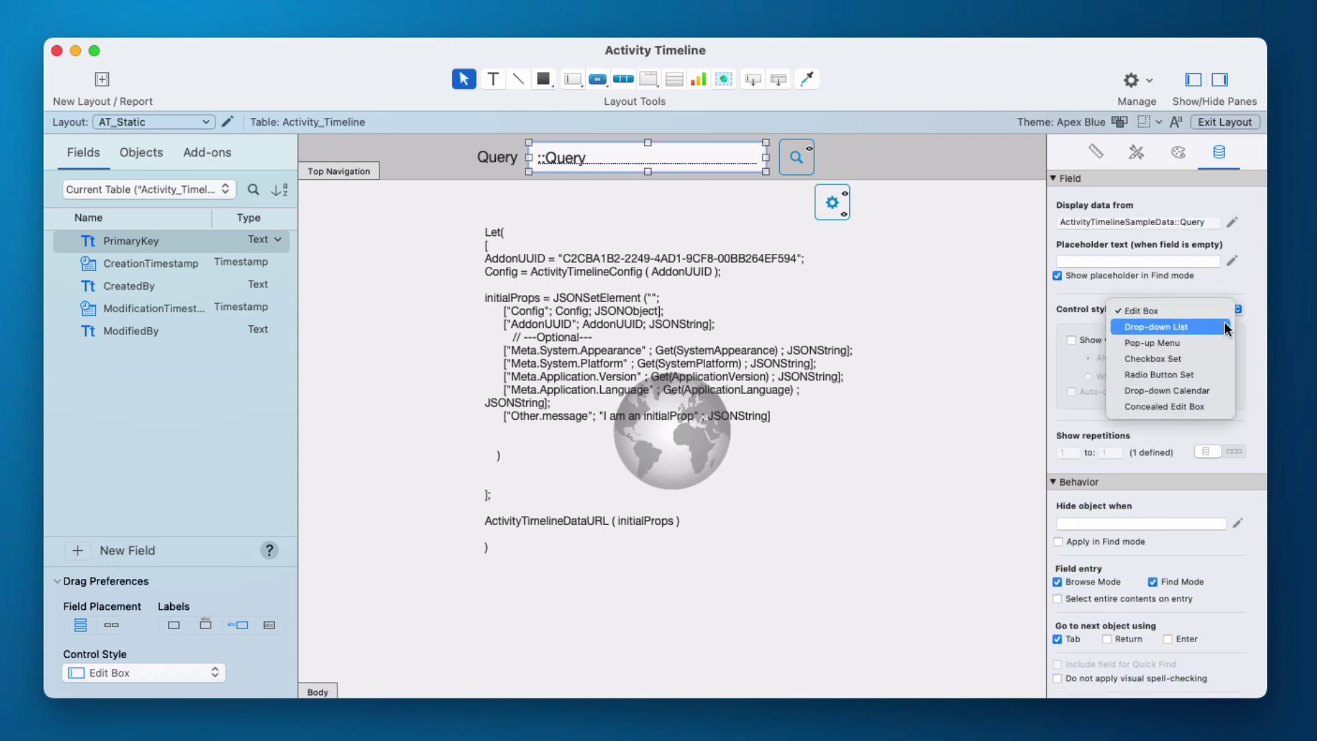
click(1225, 326)
- Create an 'Assigned to' value list from ActivityTimelineSampleData's Assigned To field and apply it to Query
click(1228, 341)
click(252, 456)
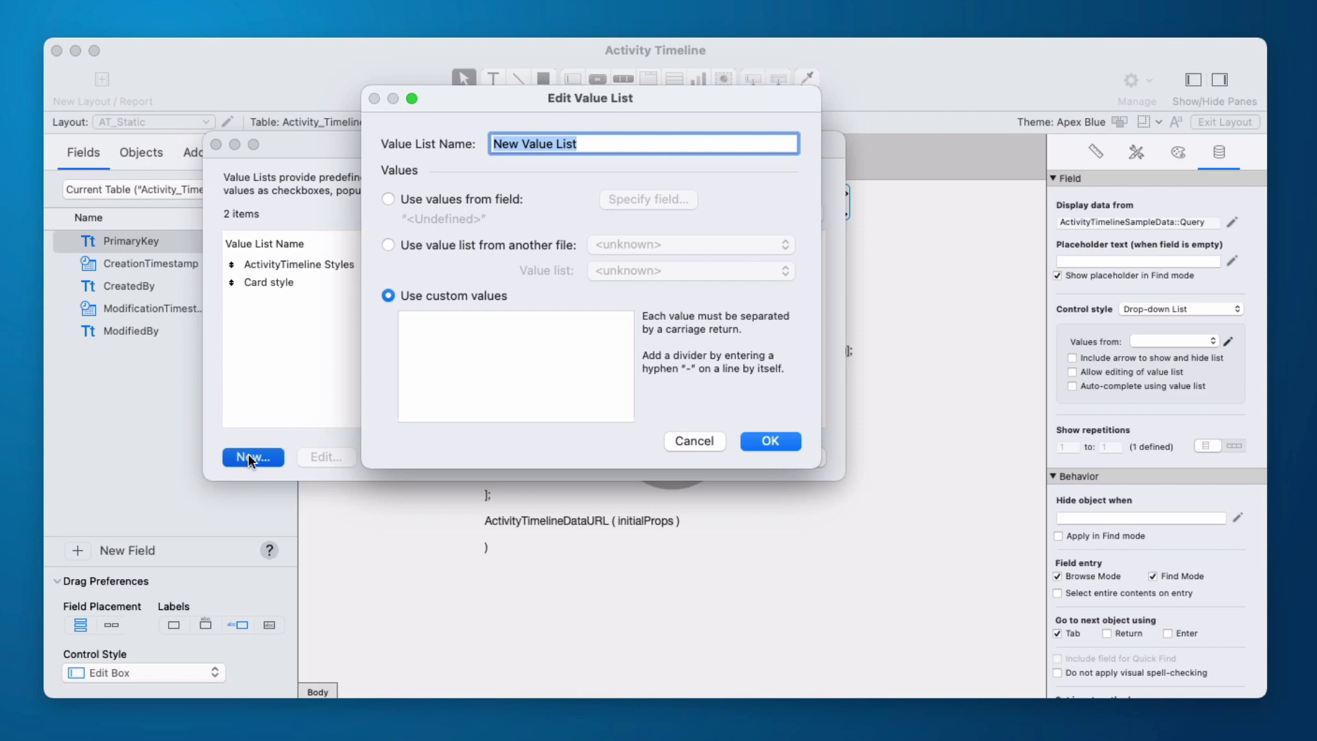
text(Assigned to)
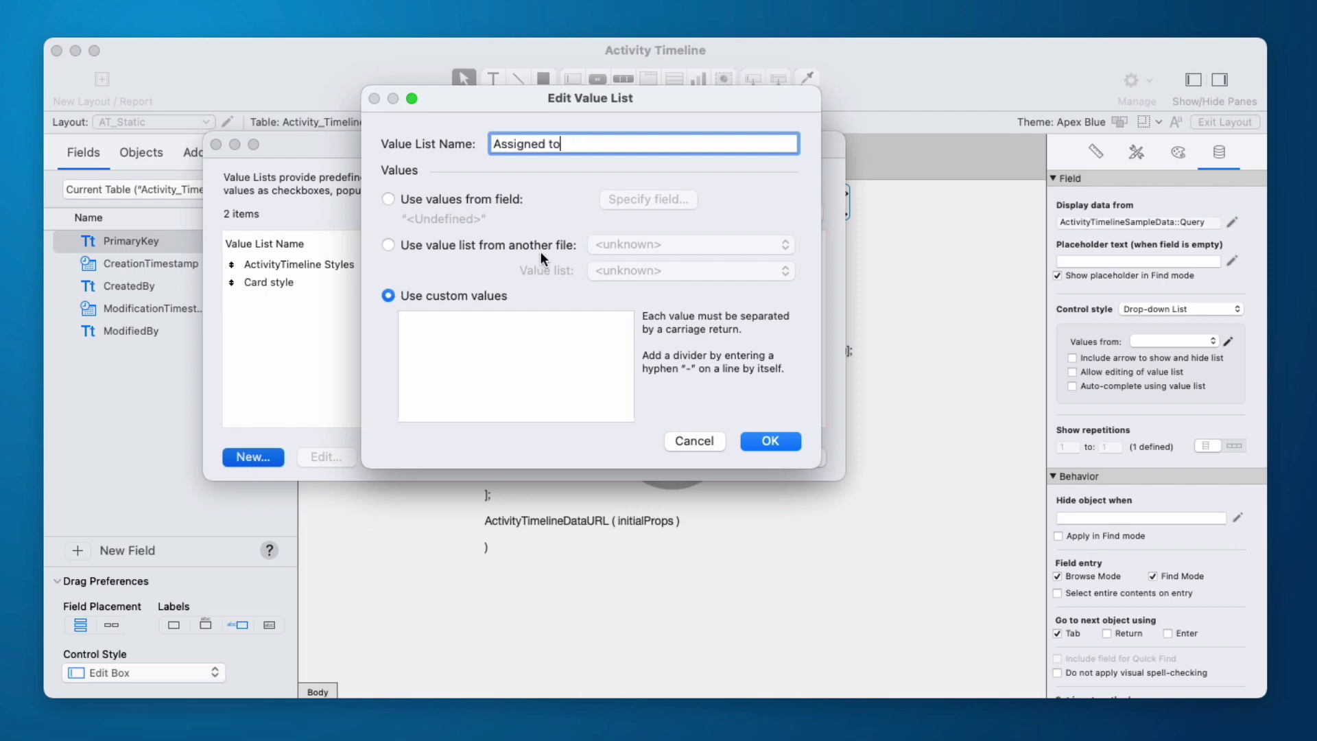
click(473, 198)
click(527, 180)
click(528, 222)
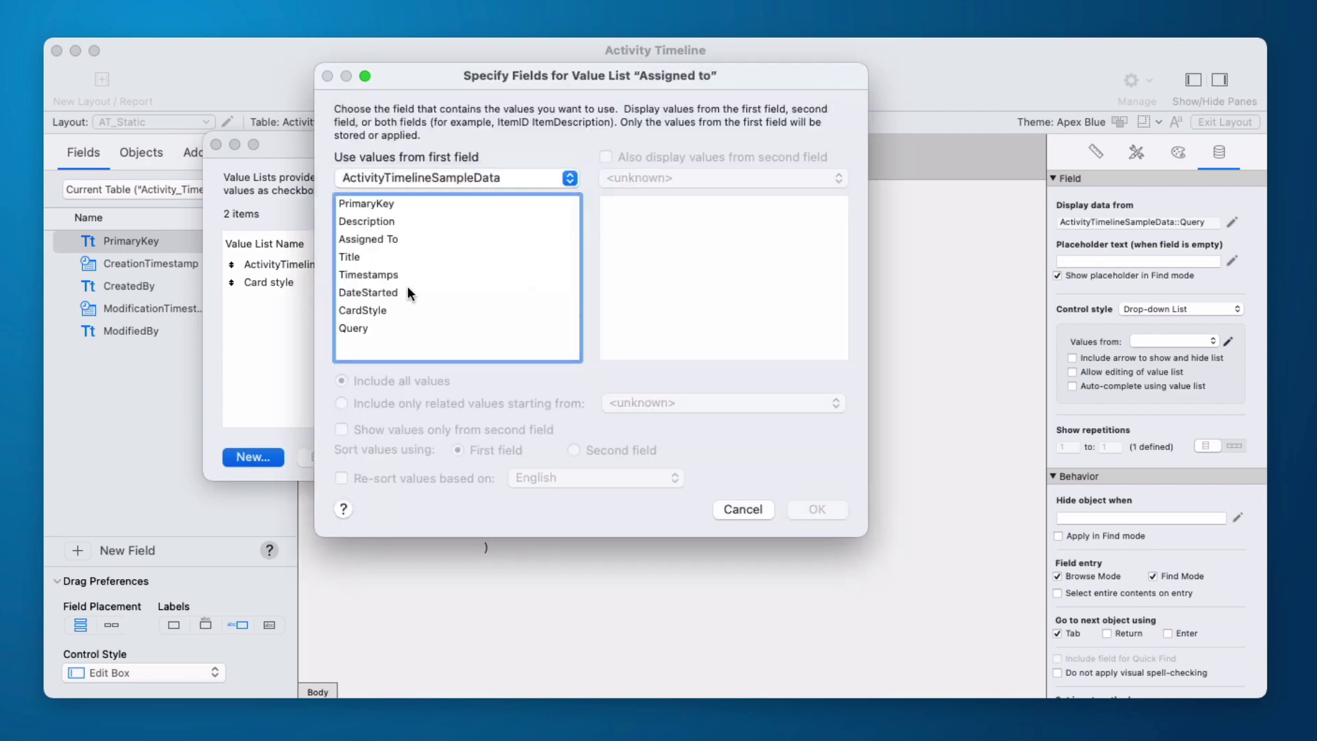
click(369, 239)
click(816, 509)
click(778, 442)
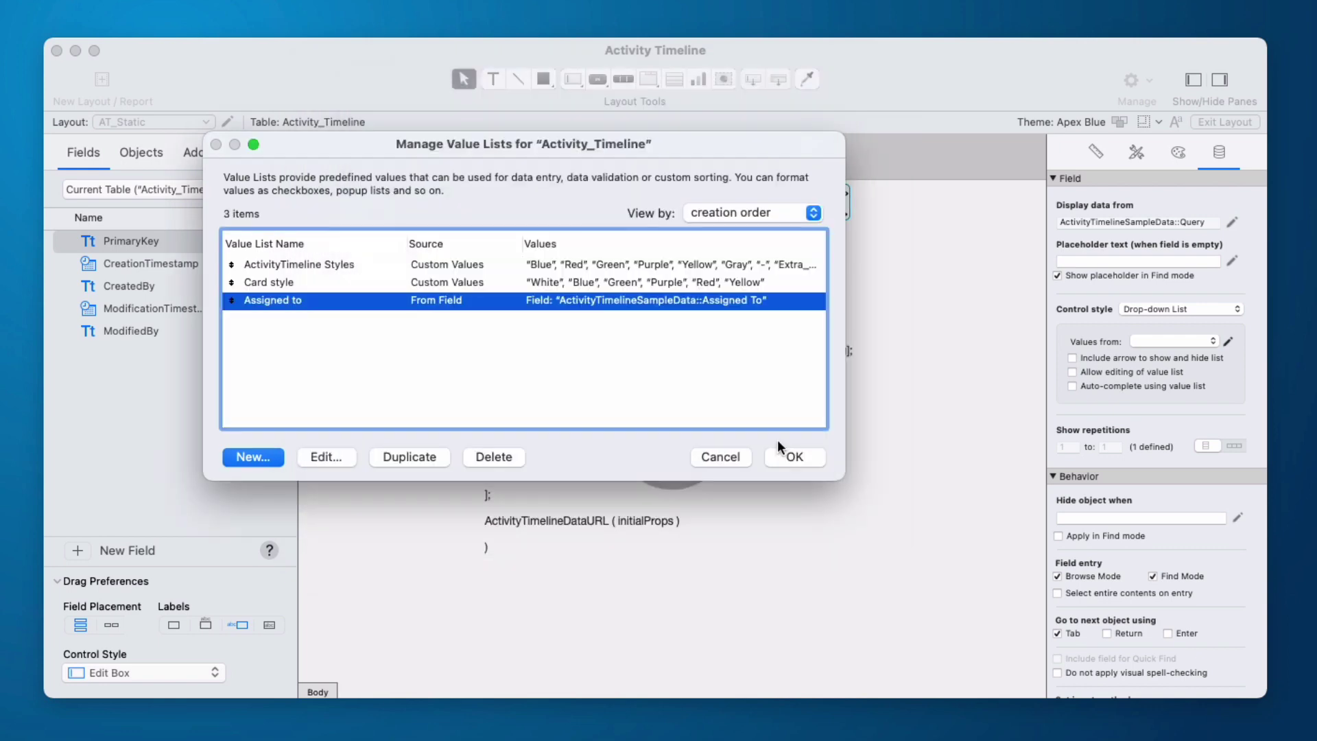
click(796, 457)
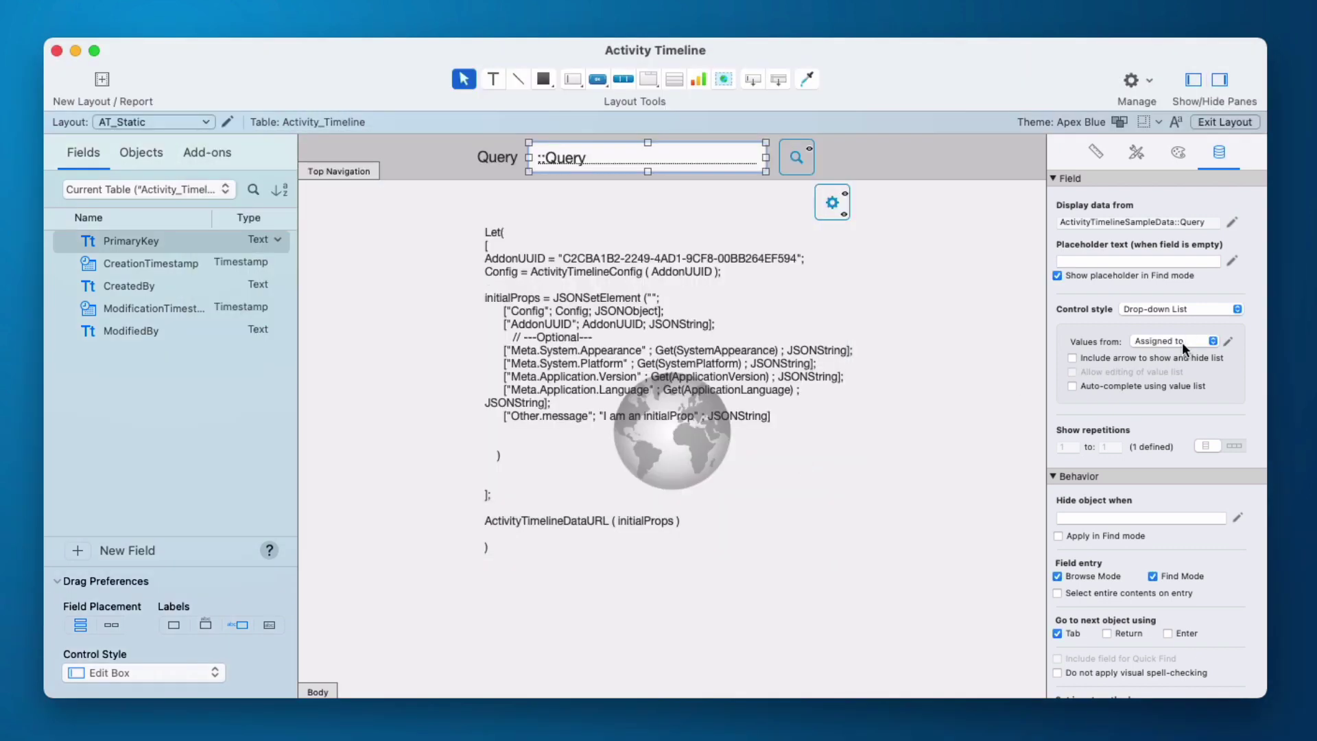
- In Browse mode, pick an assignee in the Query drop-down, run the search, and scroll the filtered timeline
click(796, 157)
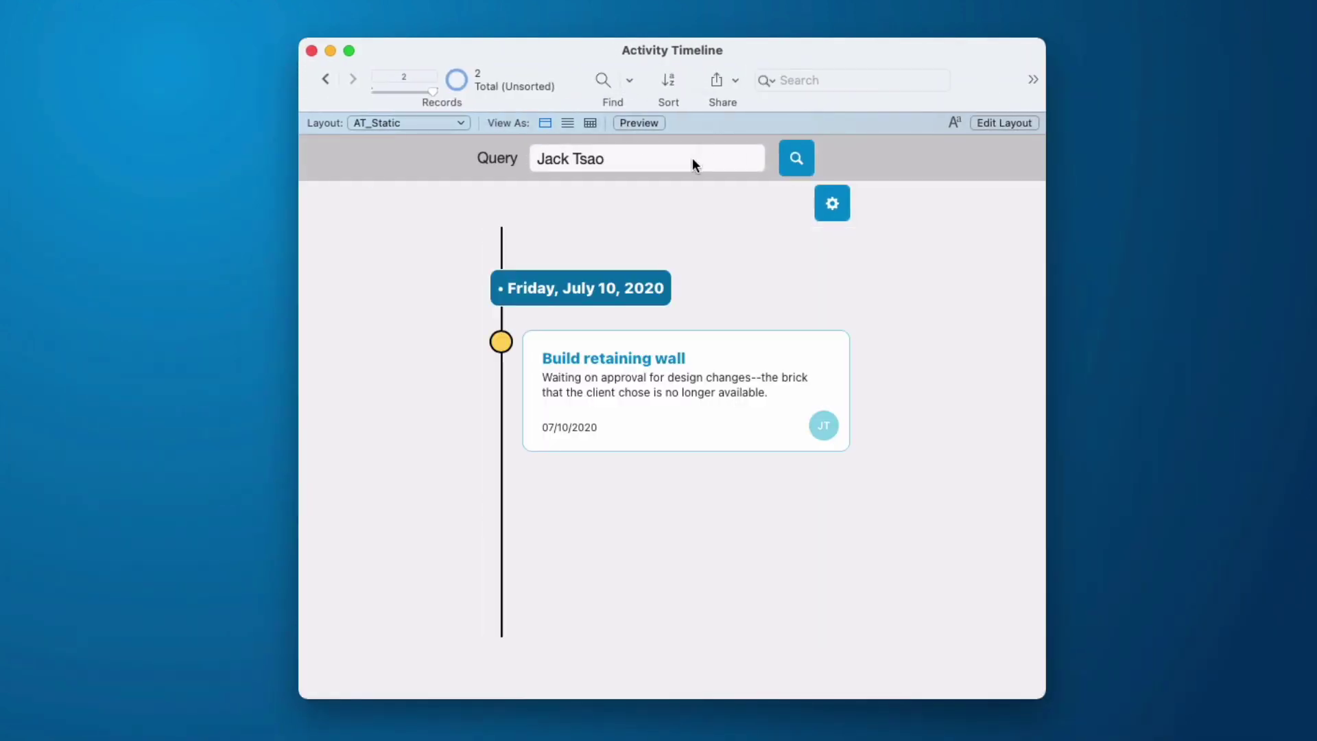
click(693, 158)
click(627, 221)
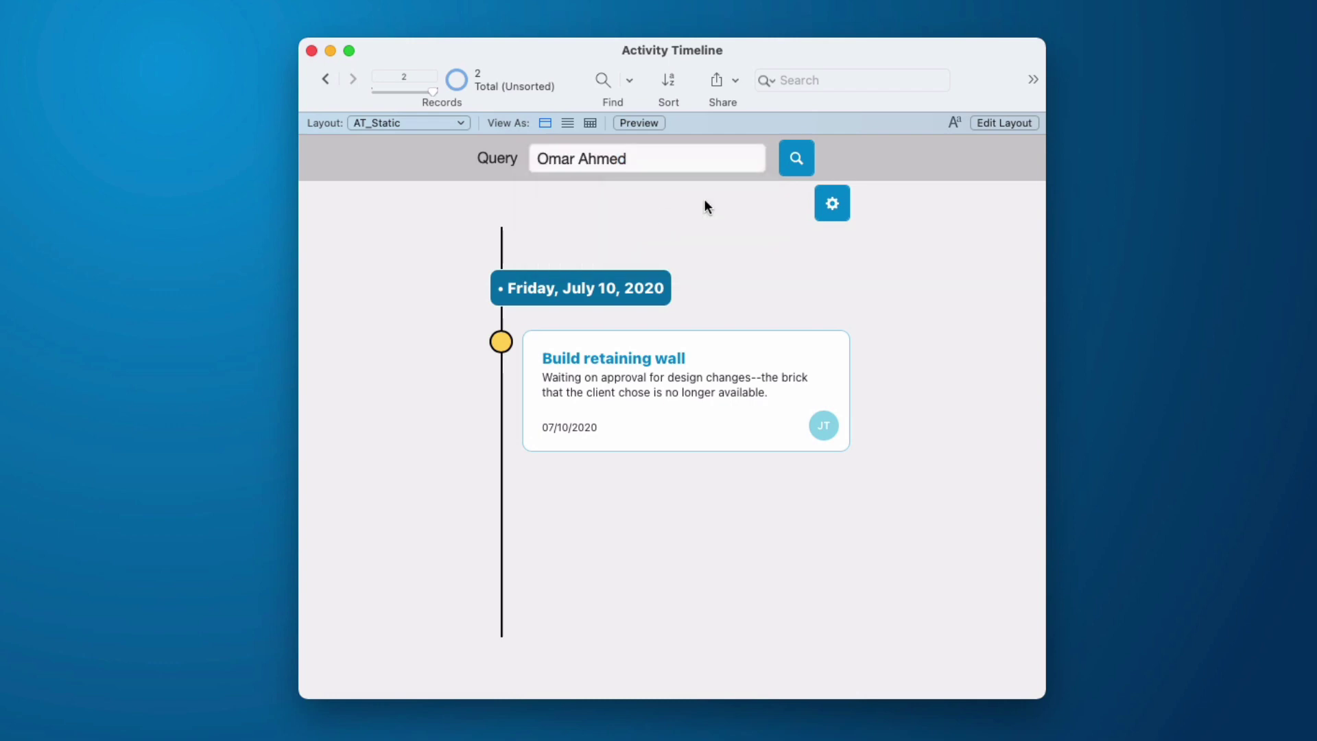
click(797, 158)
scroll(794, 429, down, 5)
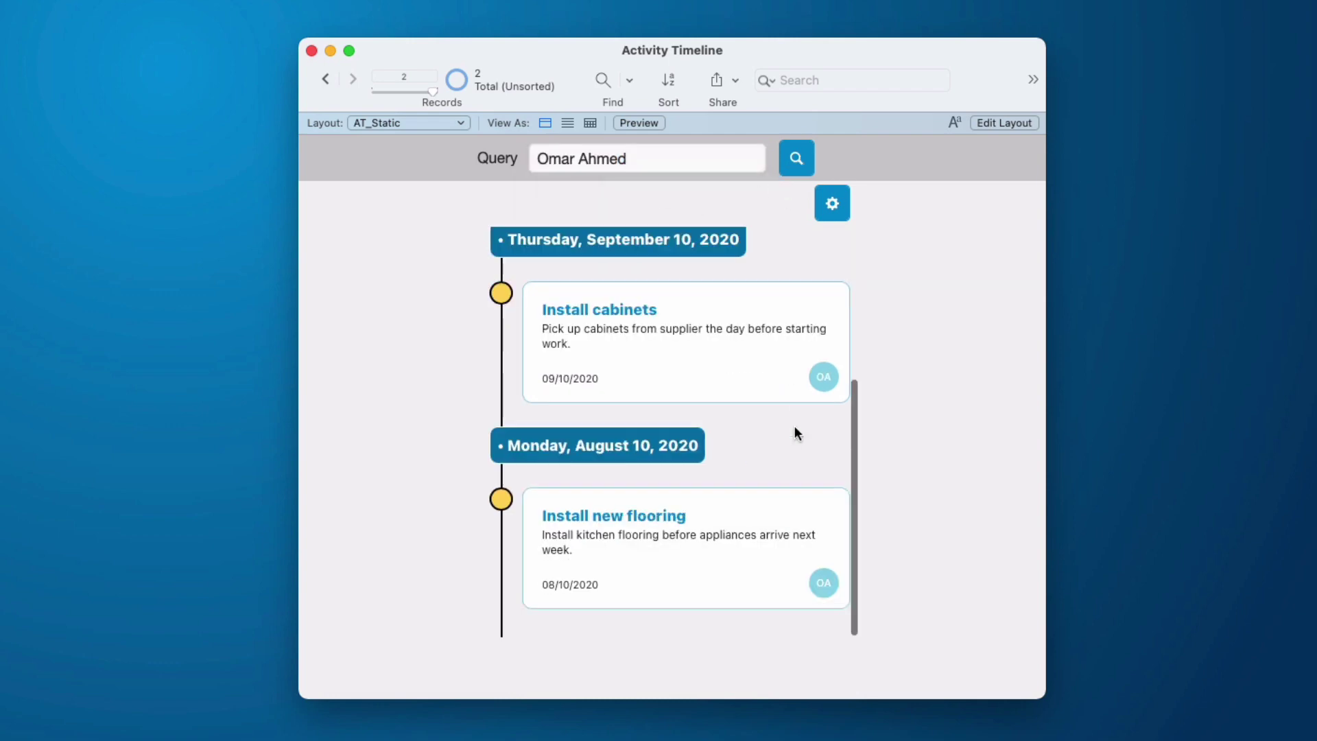
scroll(795, 428, up, 5)
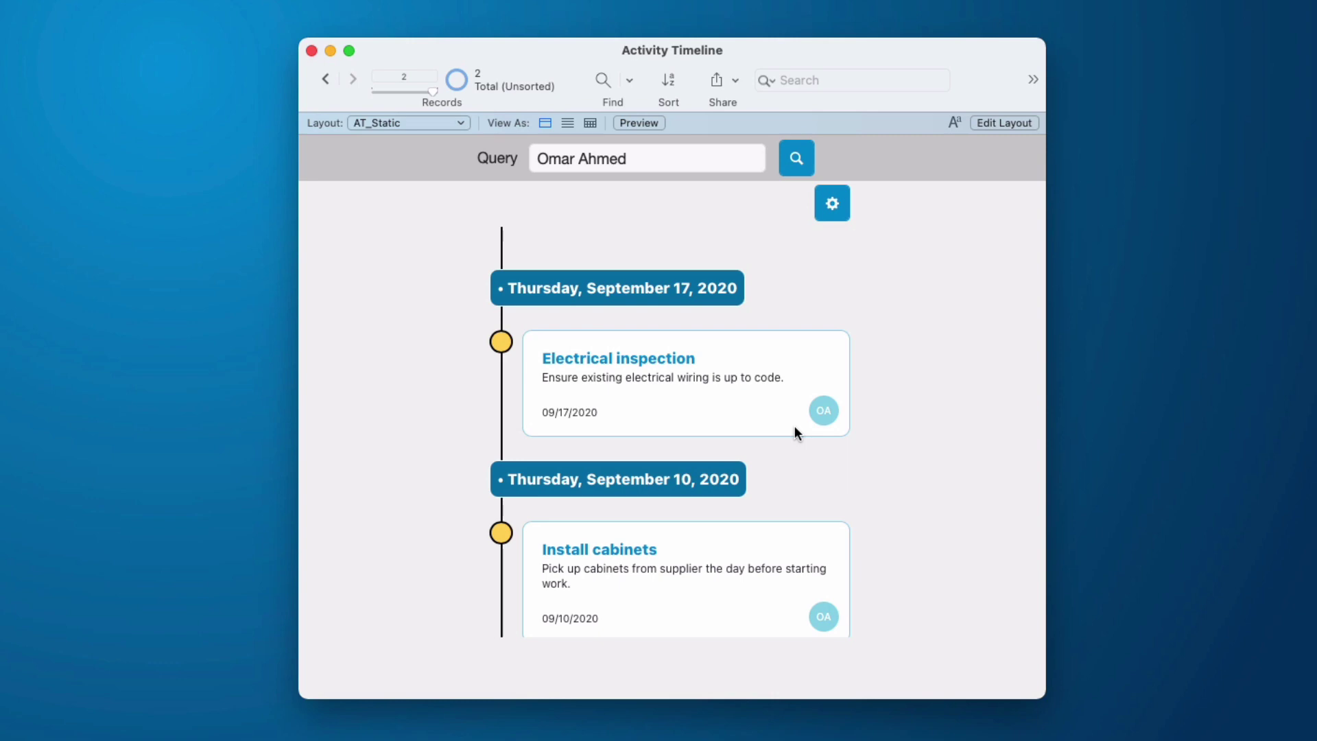
scroll(795, 426, down, 4)
scroll(794, 427, up, 4)
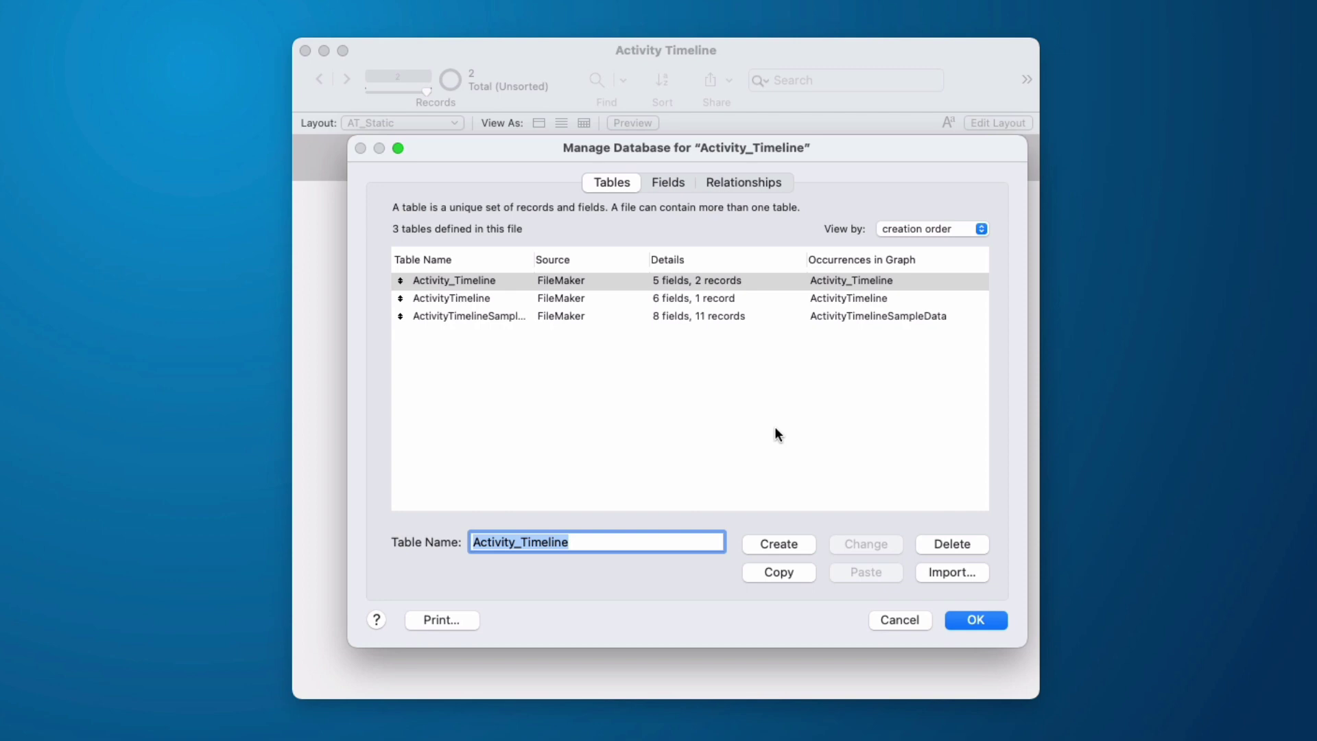
- Create a new table named User in Manage Database
click(538, 314)
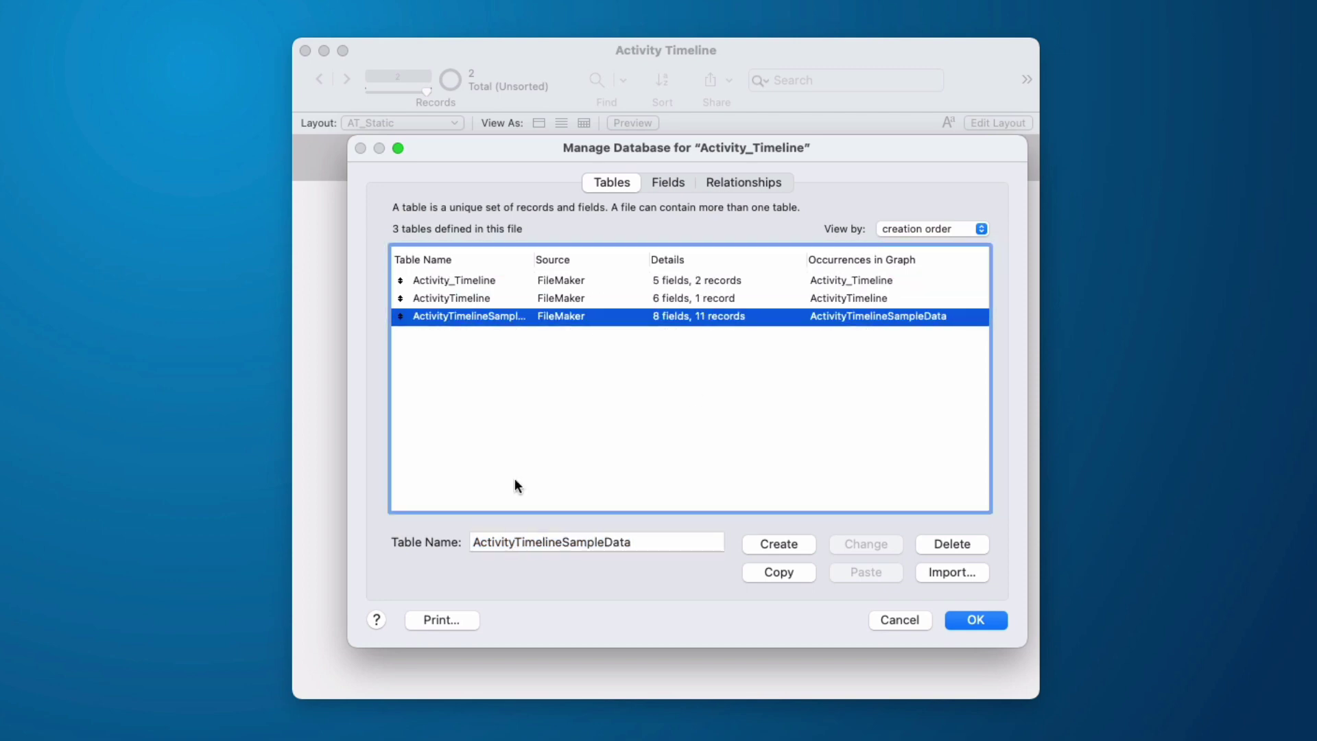
click(557, 549)
double_click(558, 549)
text(Users)
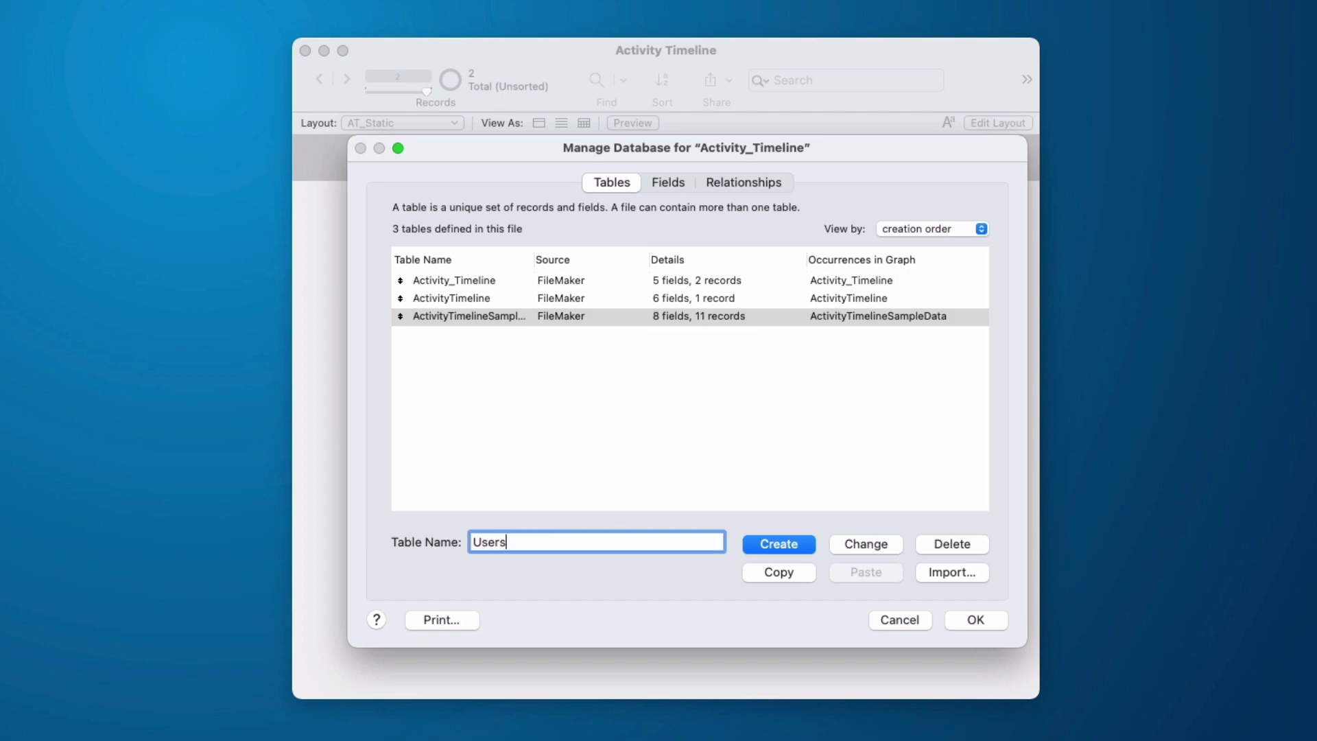
key(BackSpace)
key(Return)
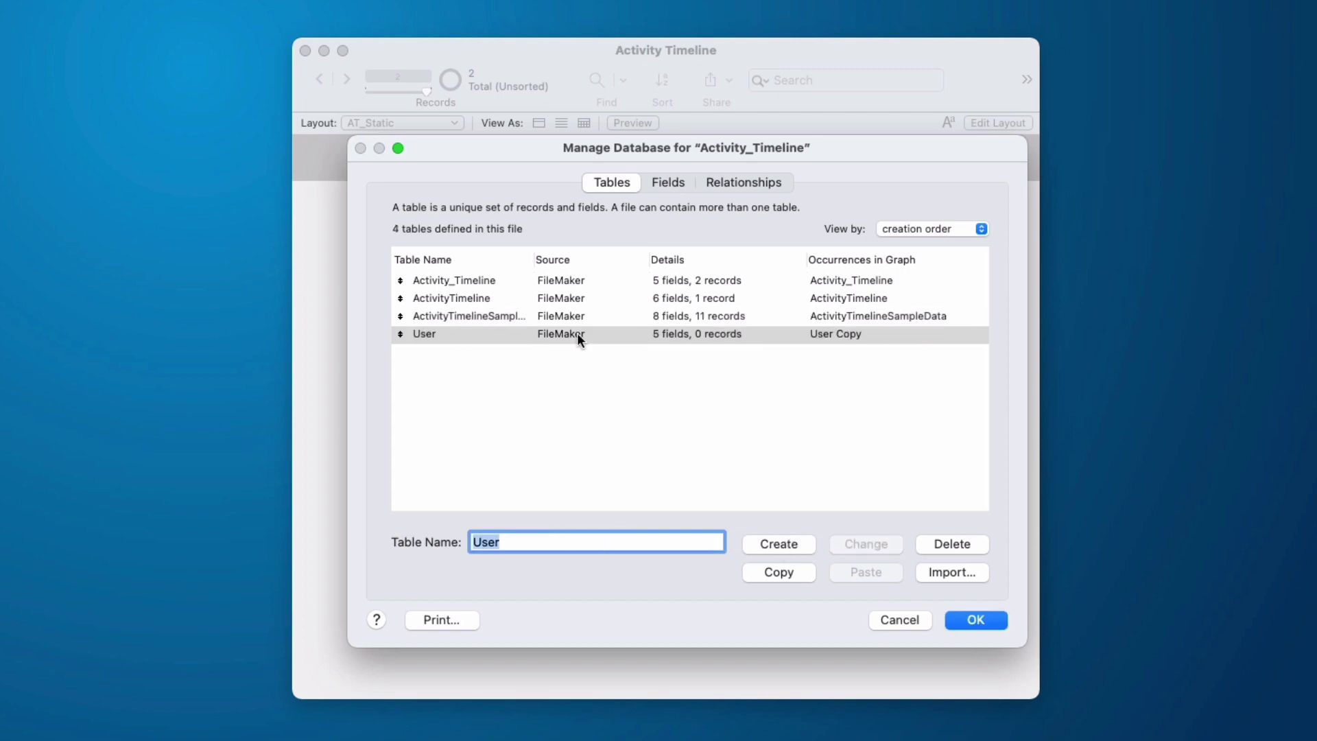
- Add a text field called User to the User table and close the setup
double_click(578, 334)
text(User)
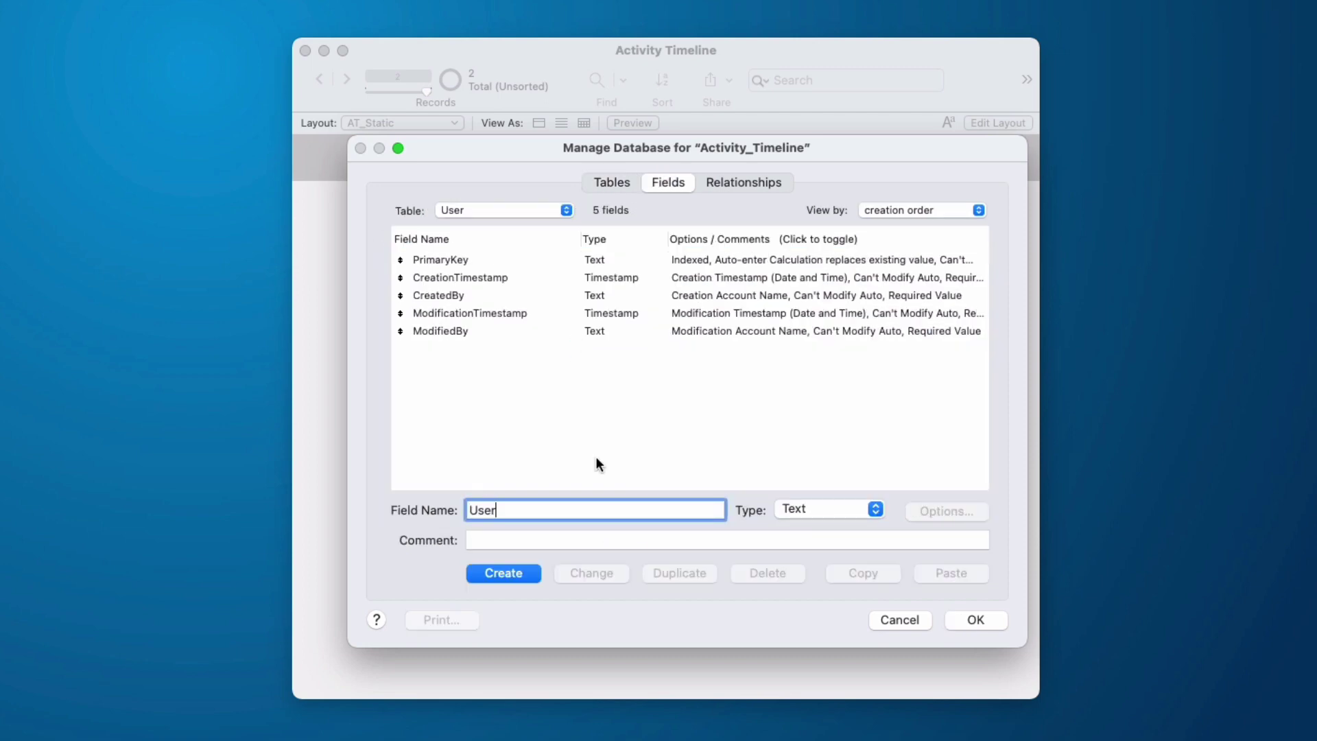
click(528, 573)
click(988, 620)
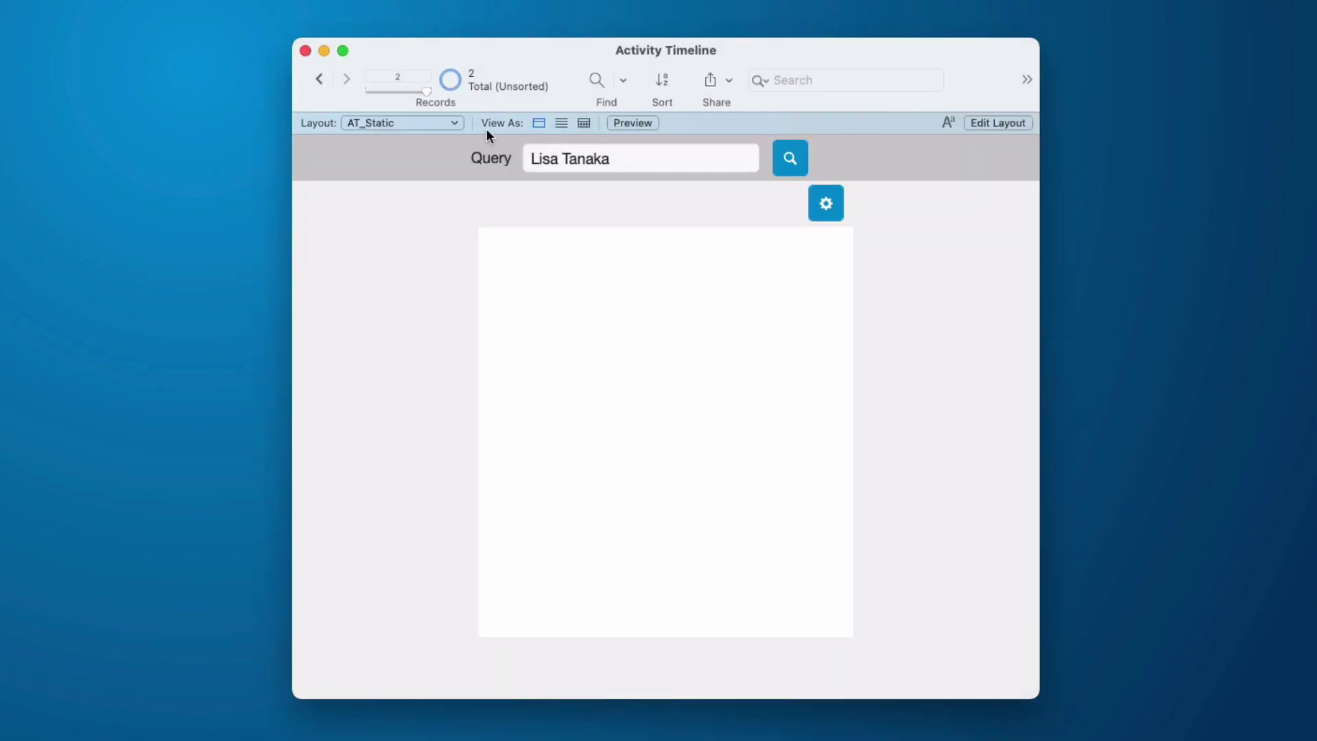
- On the User Copy layout, make the User field a drop-down list using the Assigned to values
click(403, 122)
click(420, 178)
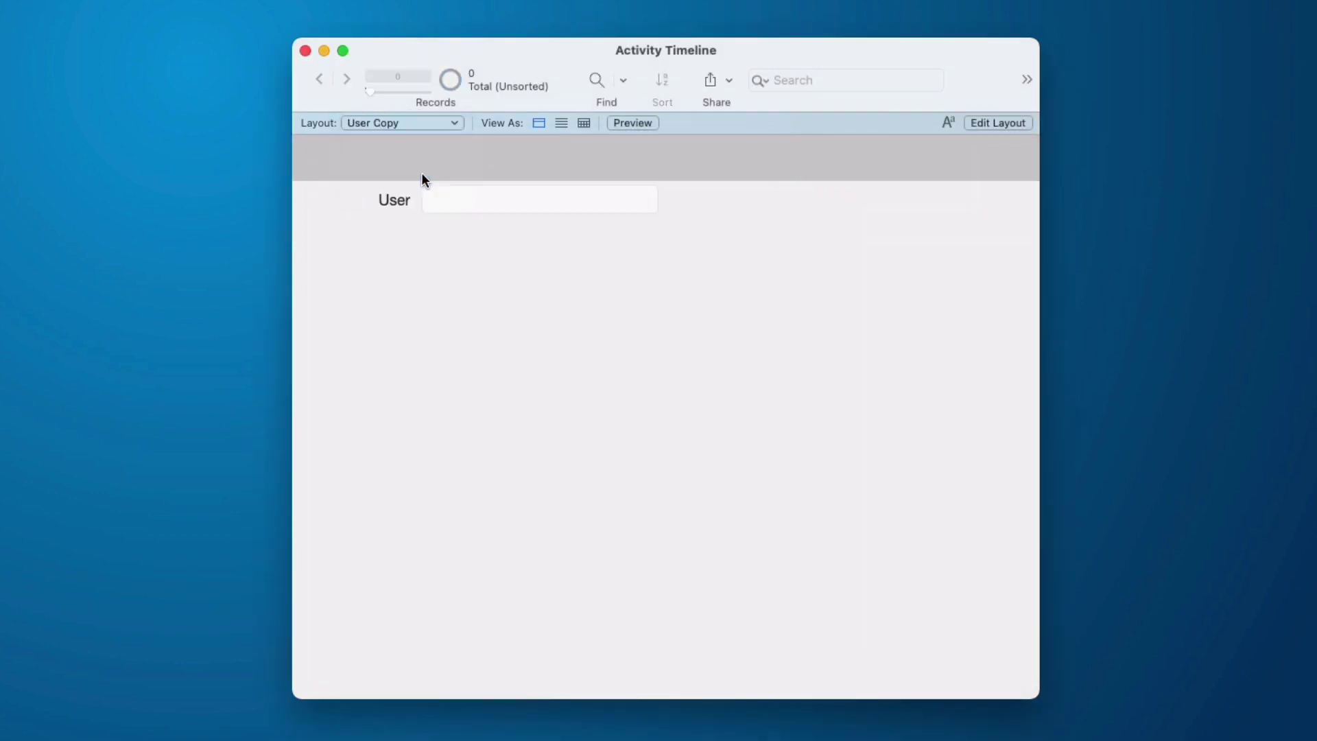
key(super+l)
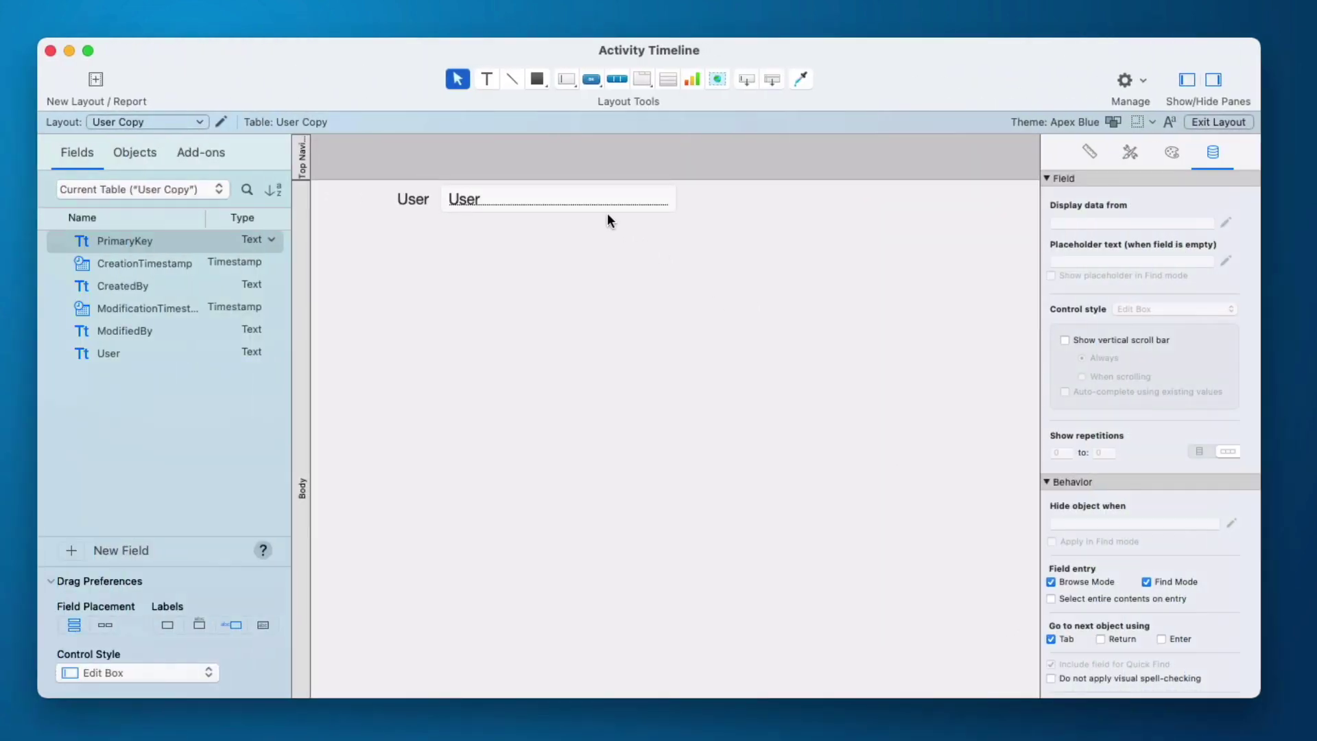
click(608, 206)
click(1183, 307)
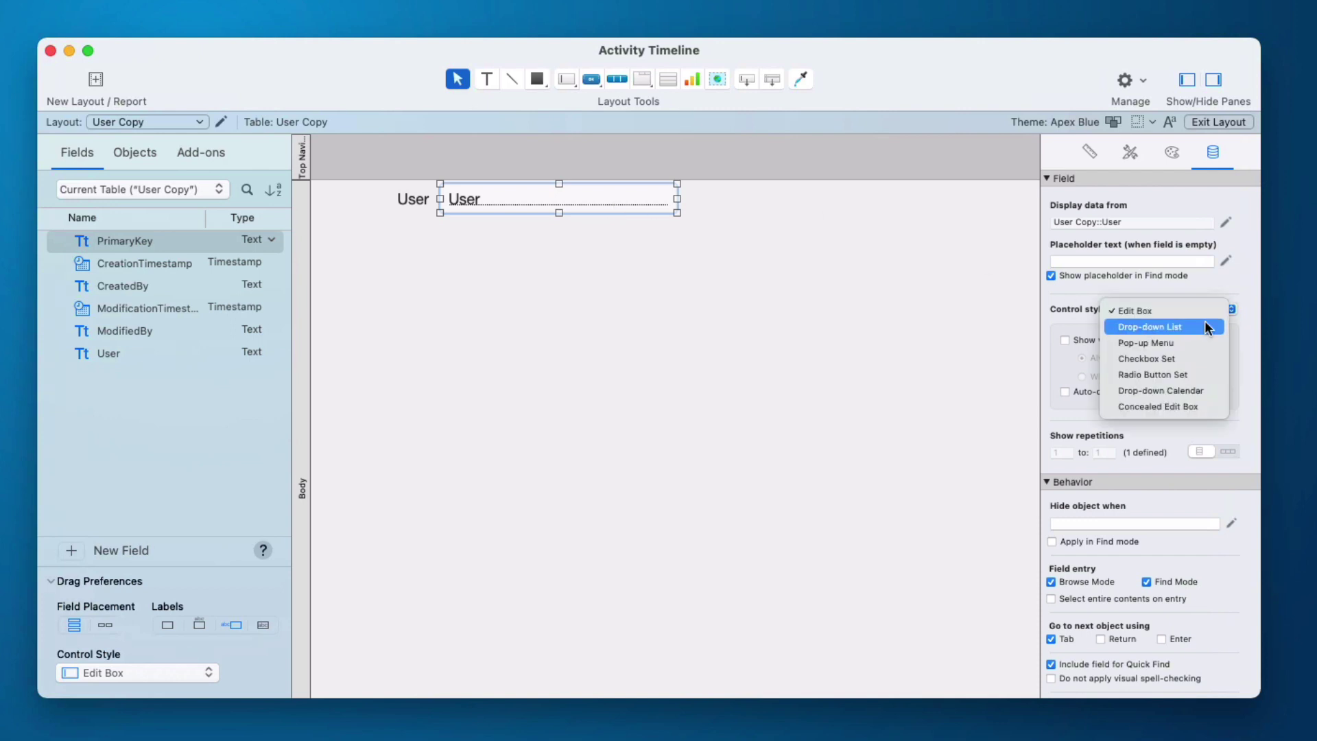
click(1180, 325)
click(1179, 340)
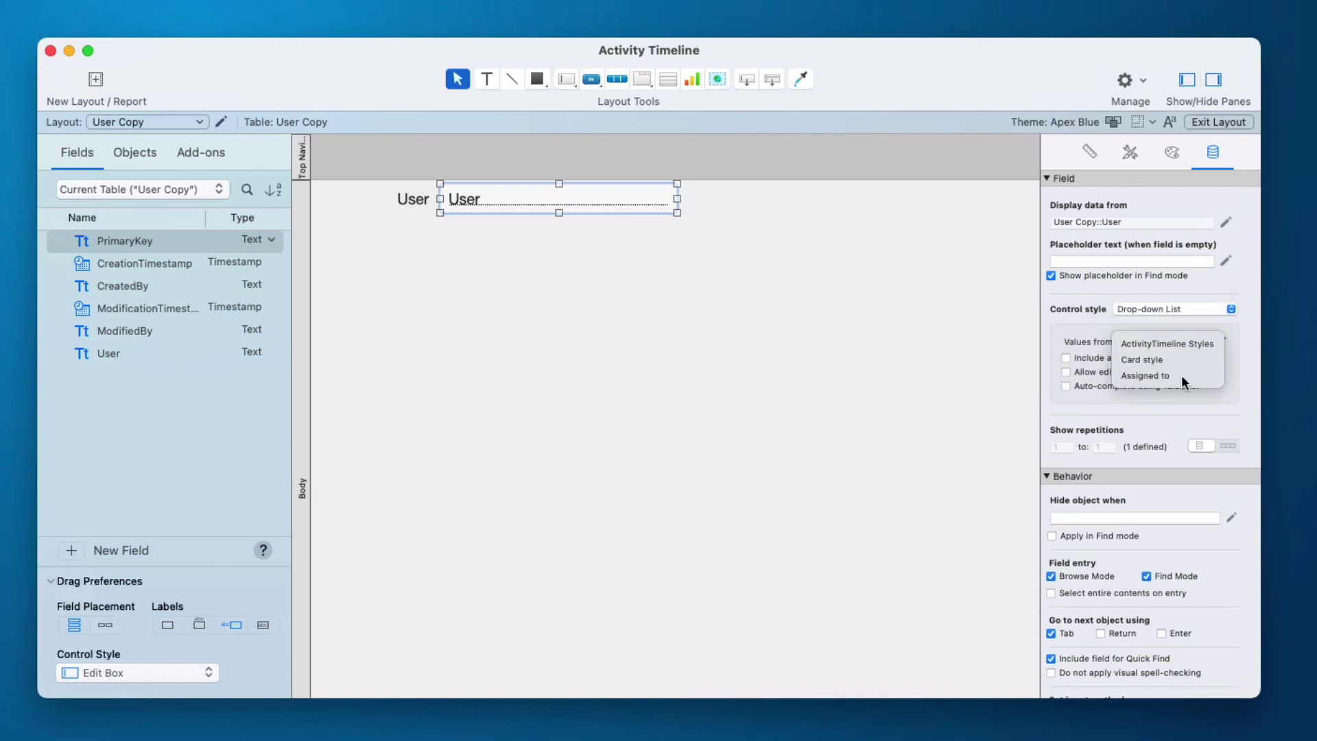
click(1182, 375)
click(948, 294)
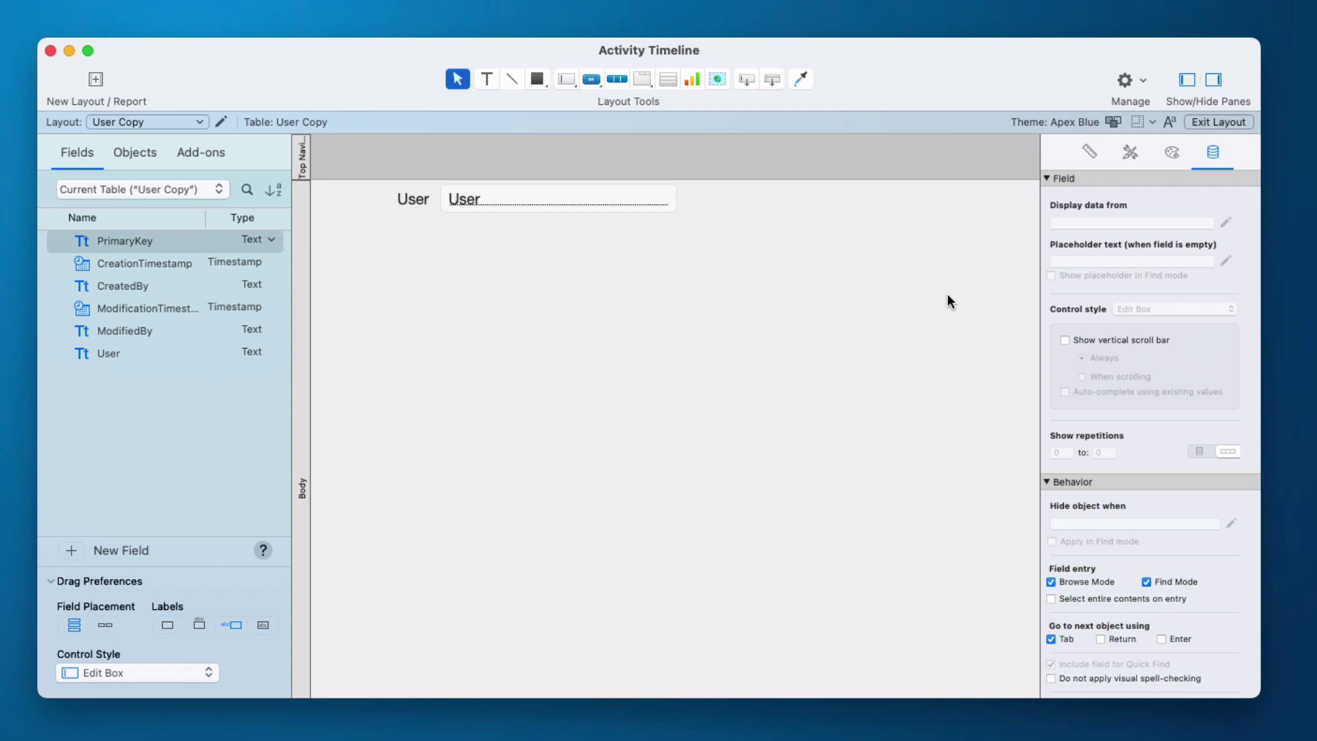
key(super+b)
- Create five user records, choosing a different assignee name from the drop-down for each
key(super+n)
click(518, 229)
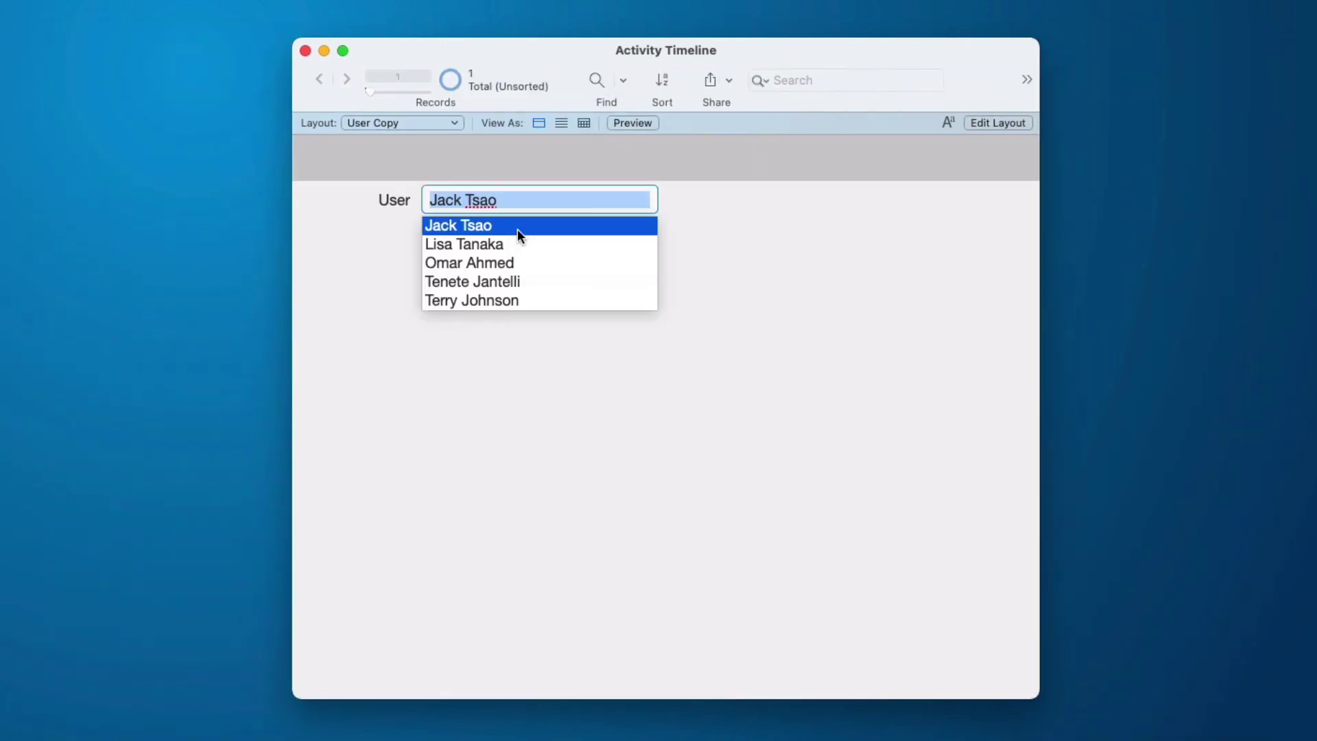
key(super+n)
click(507, 247)
key(super+n)
click(496, 262)
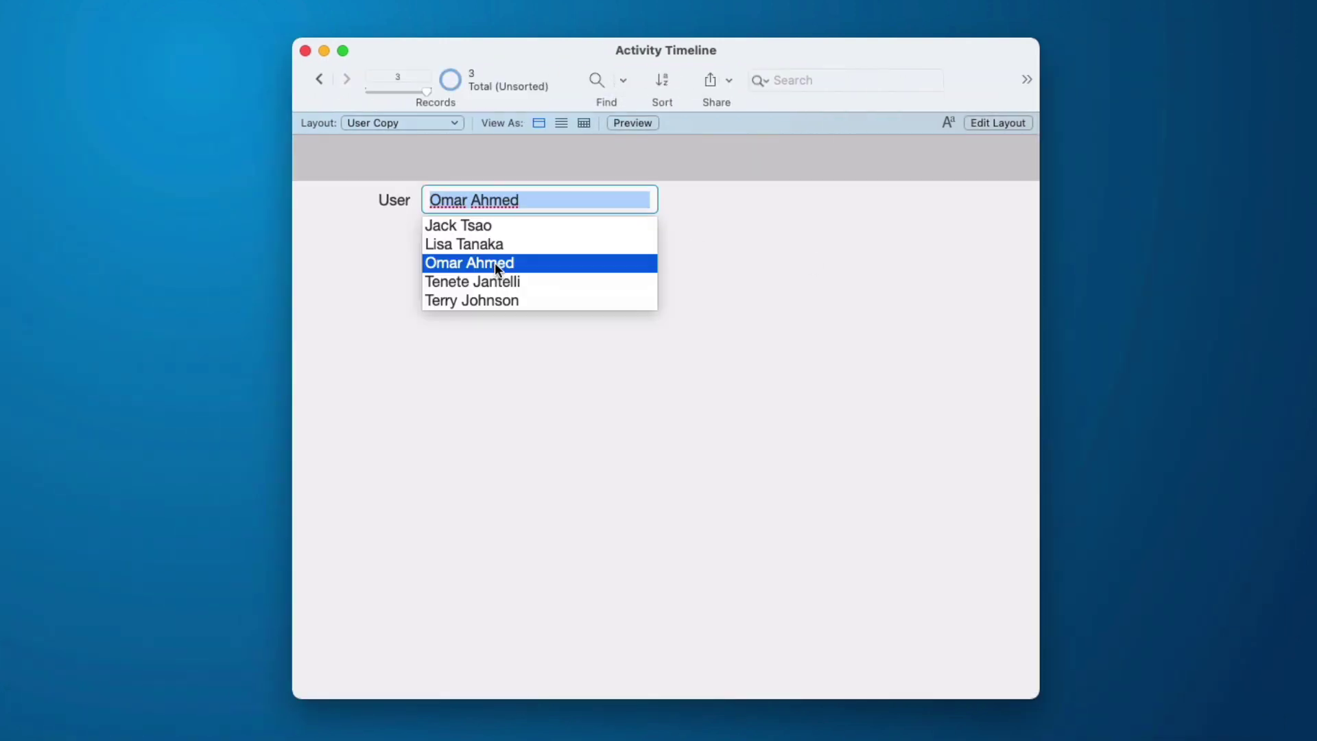
key(super+n)
click(474, 281)
key(super+n)
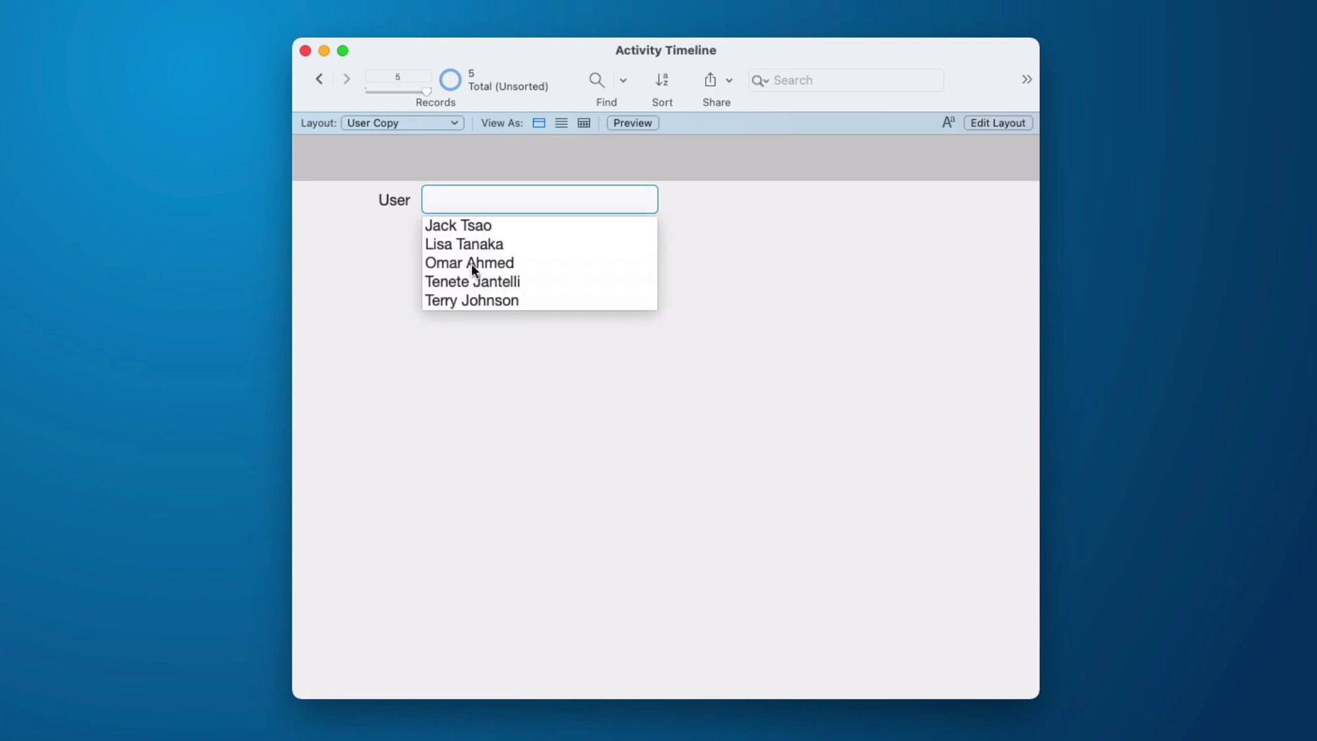
click(511, 301)
- Drag the User field into Top Navigation and drop the Activity Timeline add-on onto the Body
key(super+l)
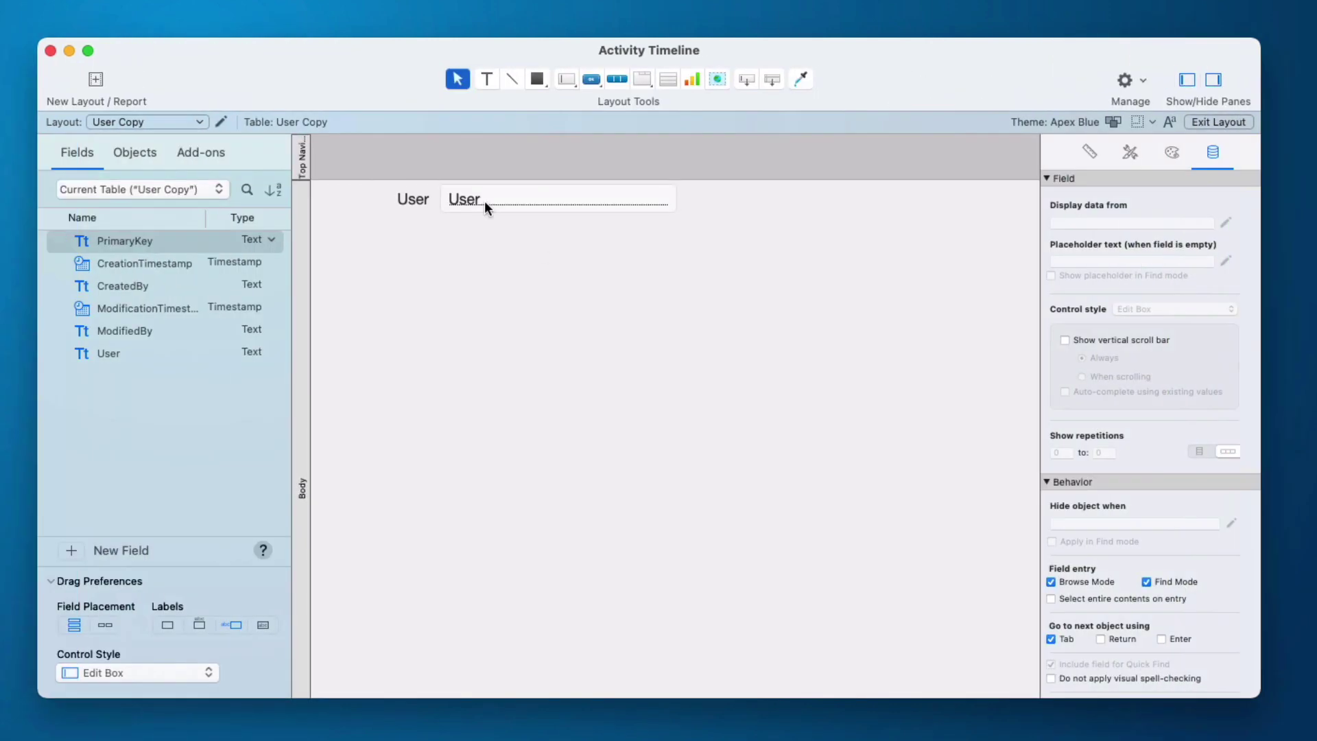
click(471, 200)
drag(481, 202, 364, 160)
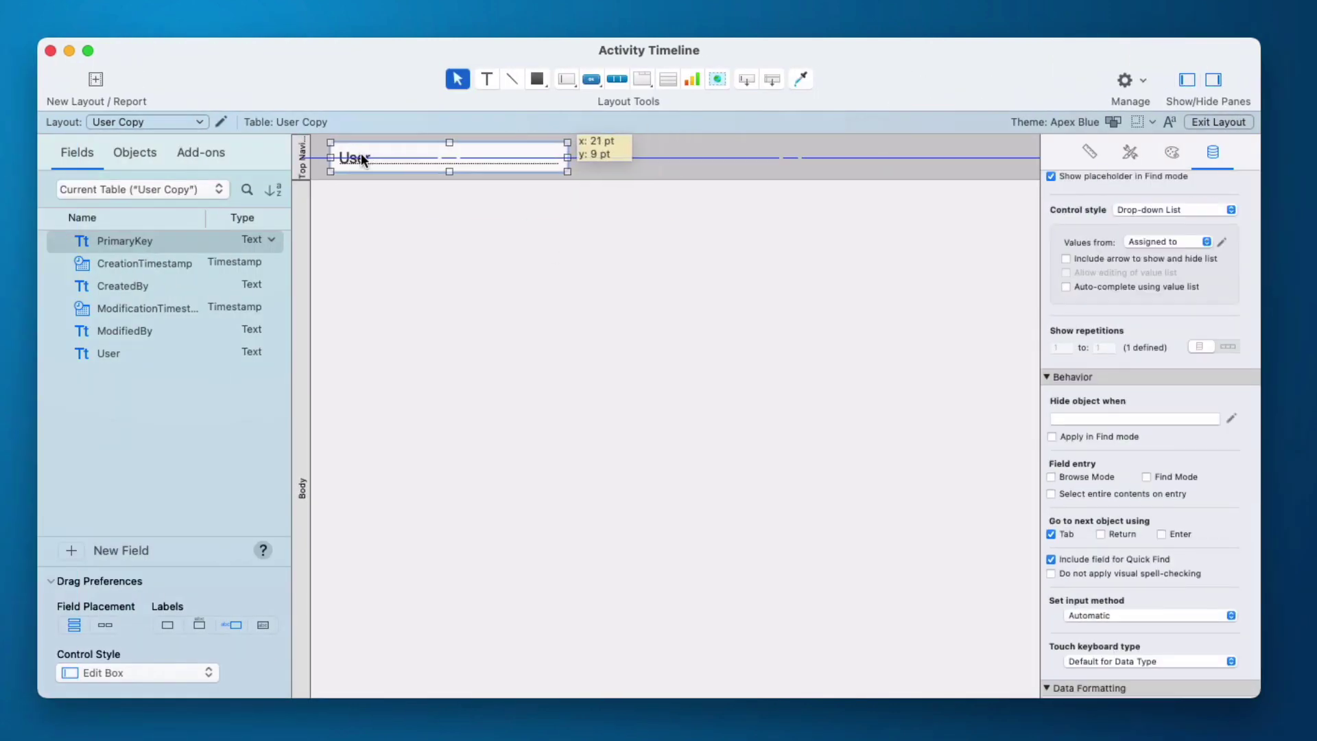
click(427, 232)
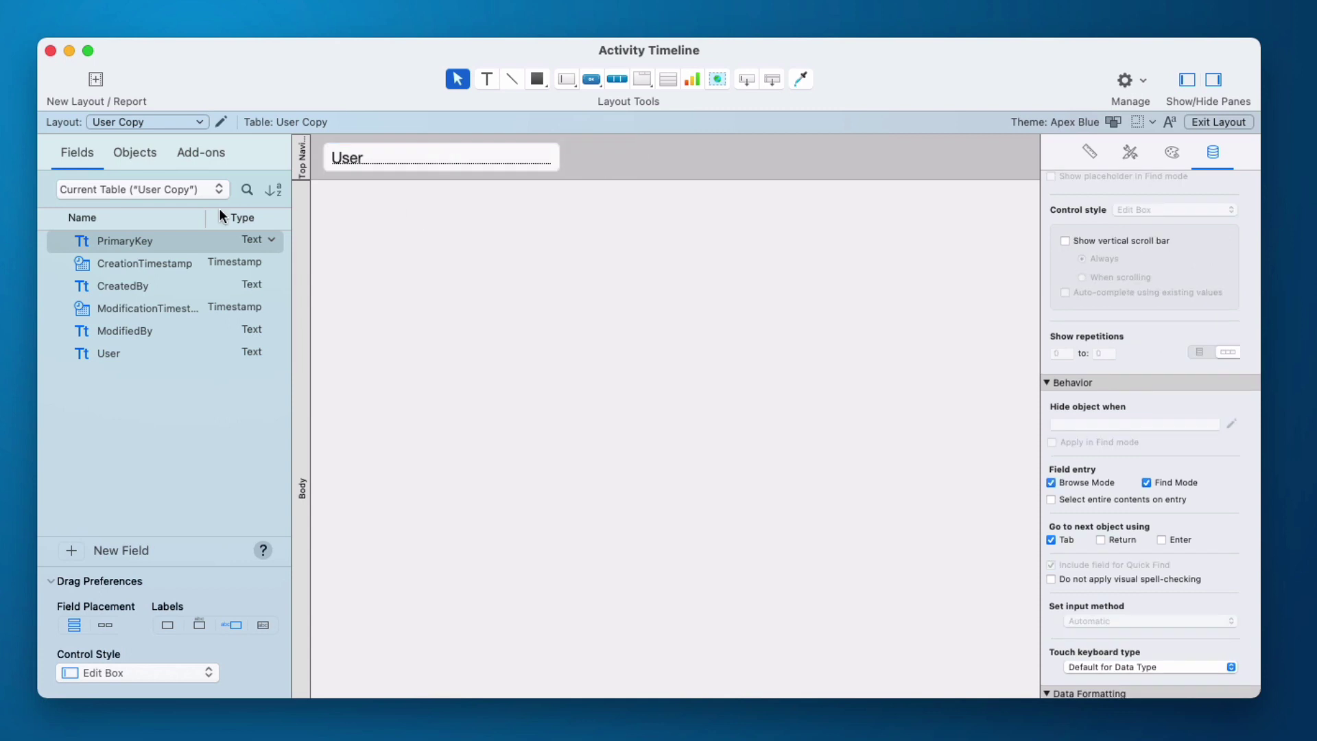
click(205, 155)
drag(93, 283, 514, 251)
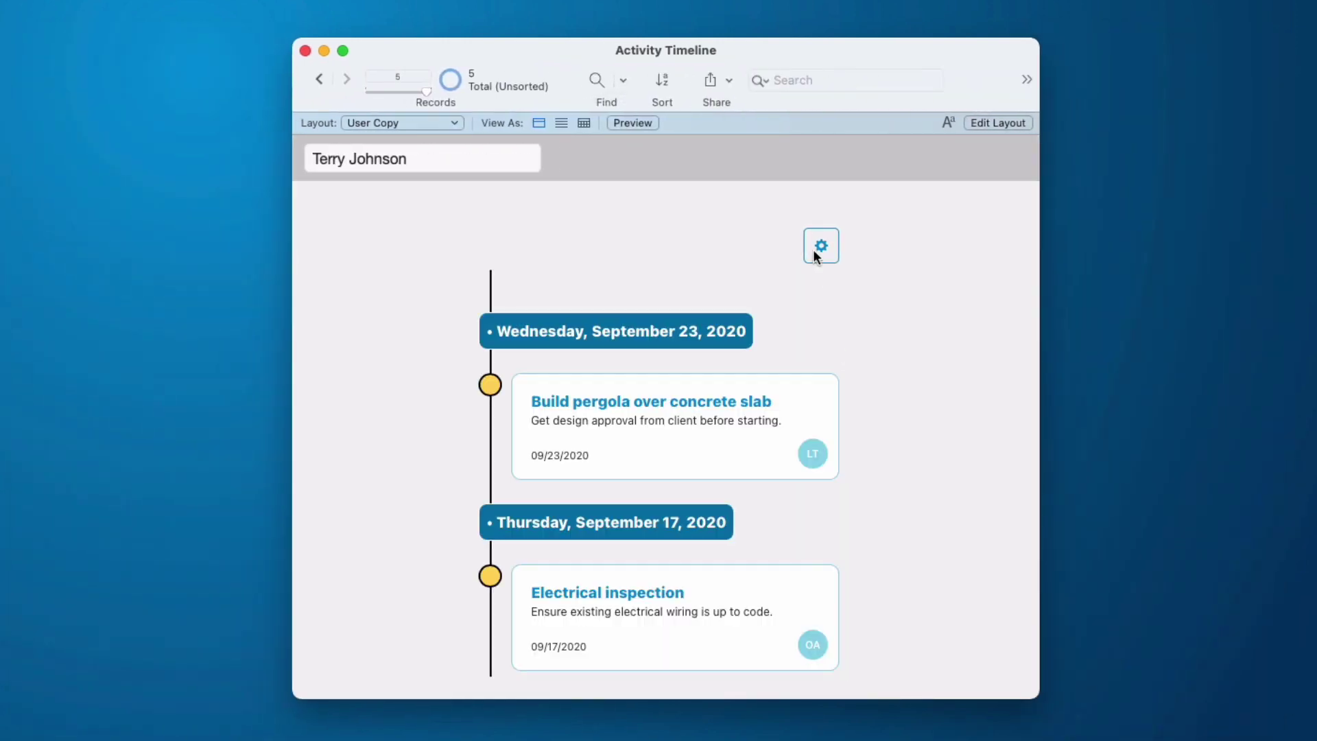
- Set the timeline filter's Query Field to User Copy::User and Search Field to ActivityTimelineSampleData::Assigned To, then save
click(818, 249)
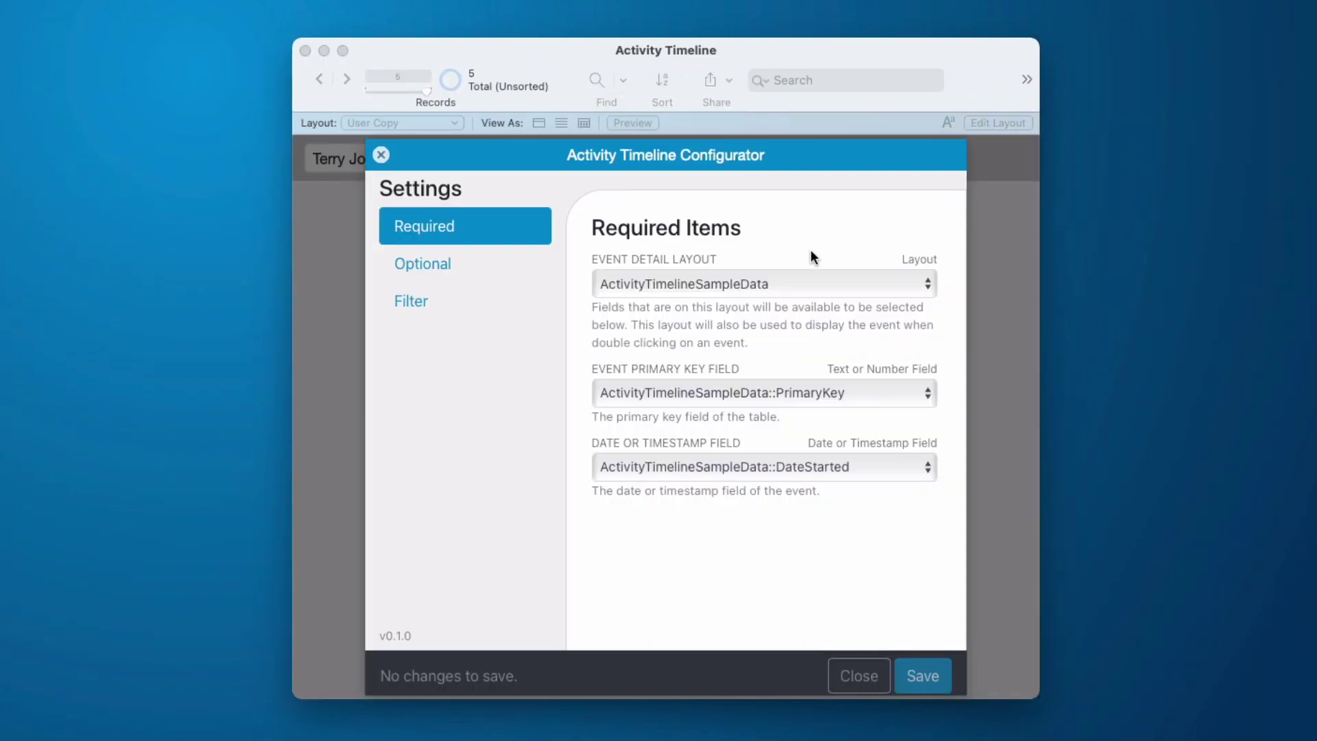
click(473, 267)
click(458, 309)
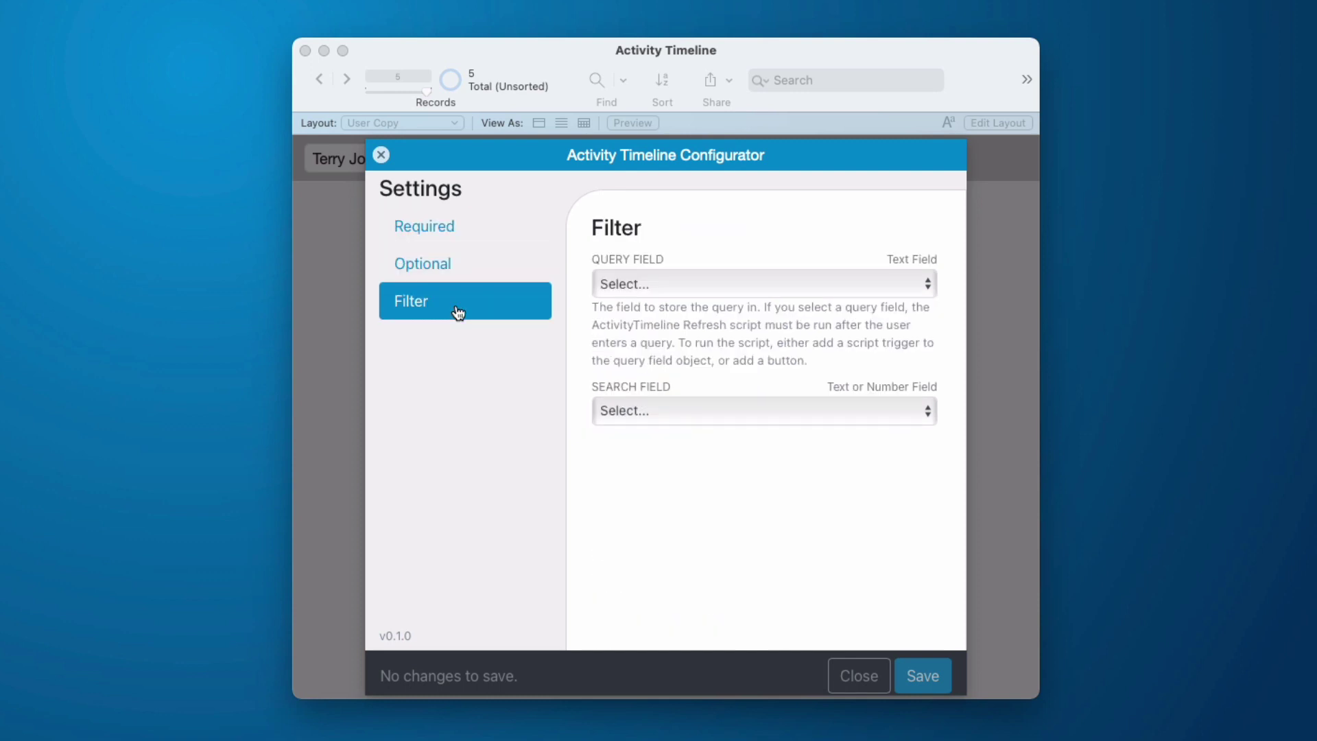
click(652, 284)
click(681, 300)
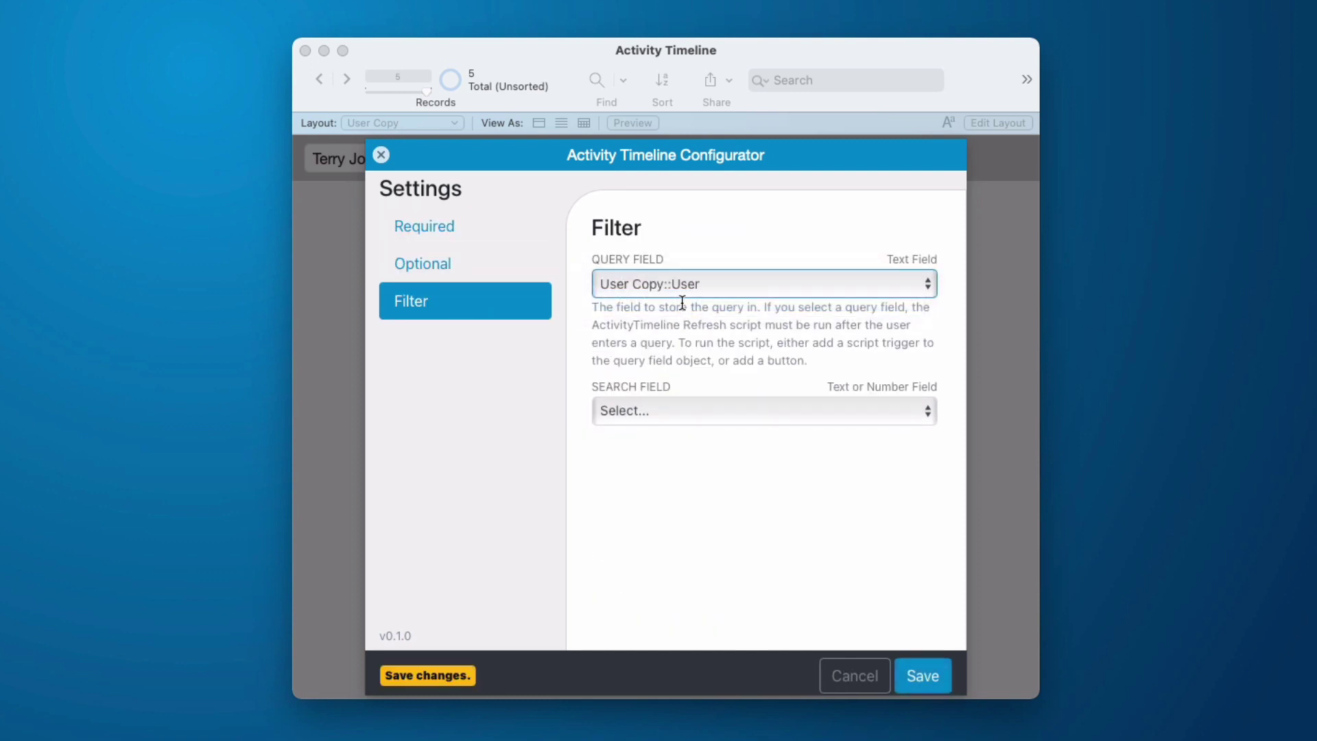
click(734, 410)
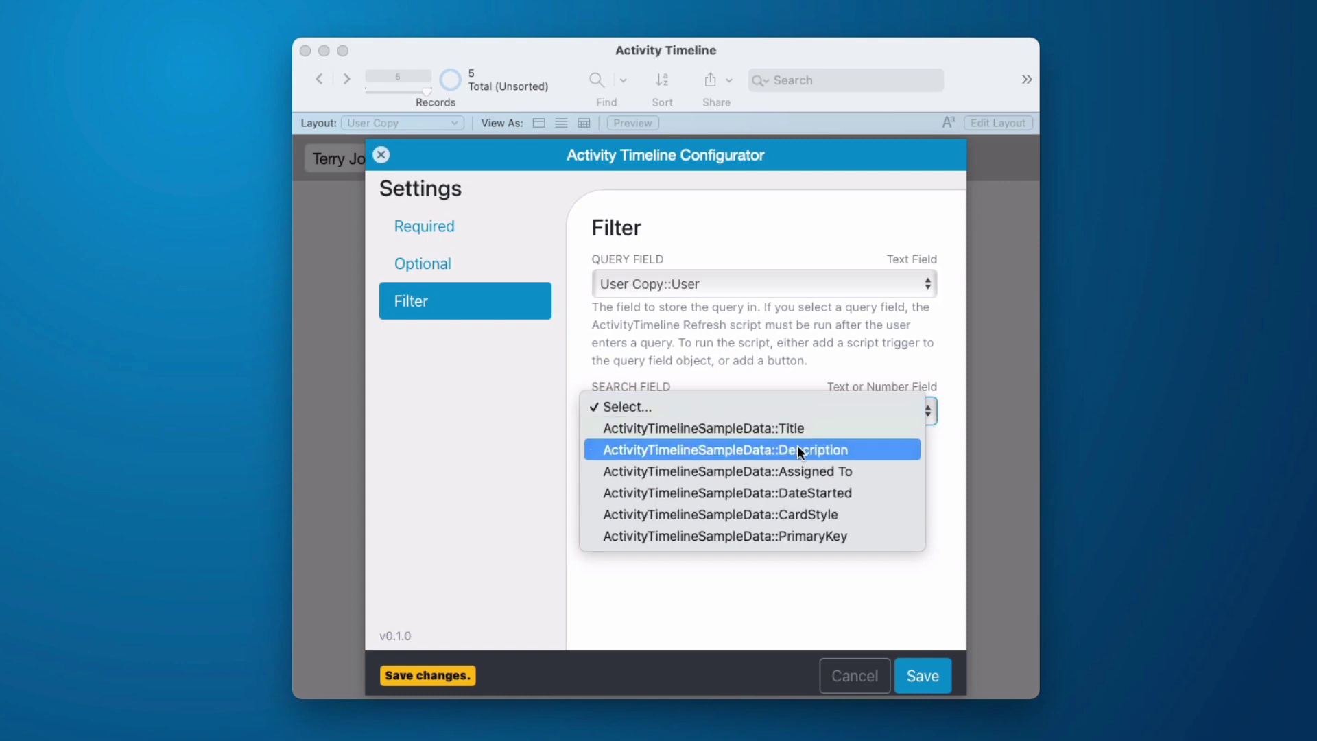
click(833, 473)
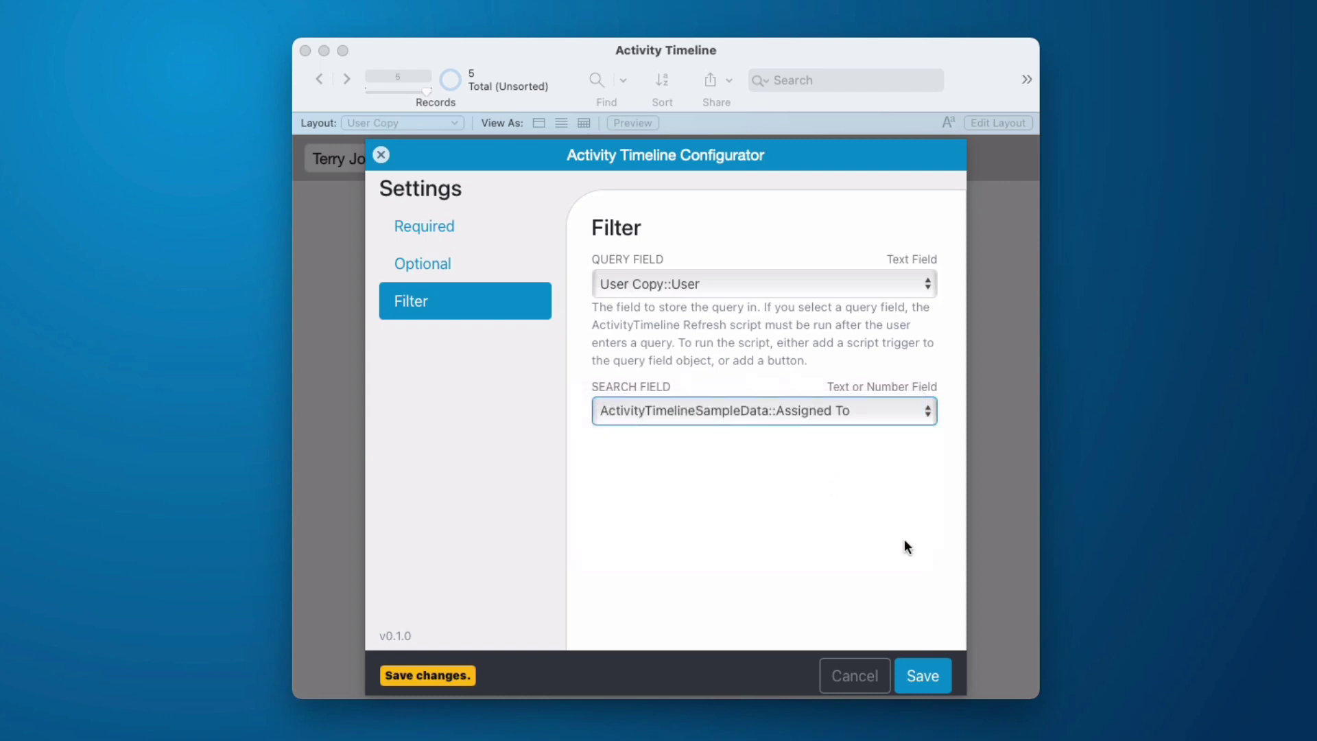
click(916, 676)
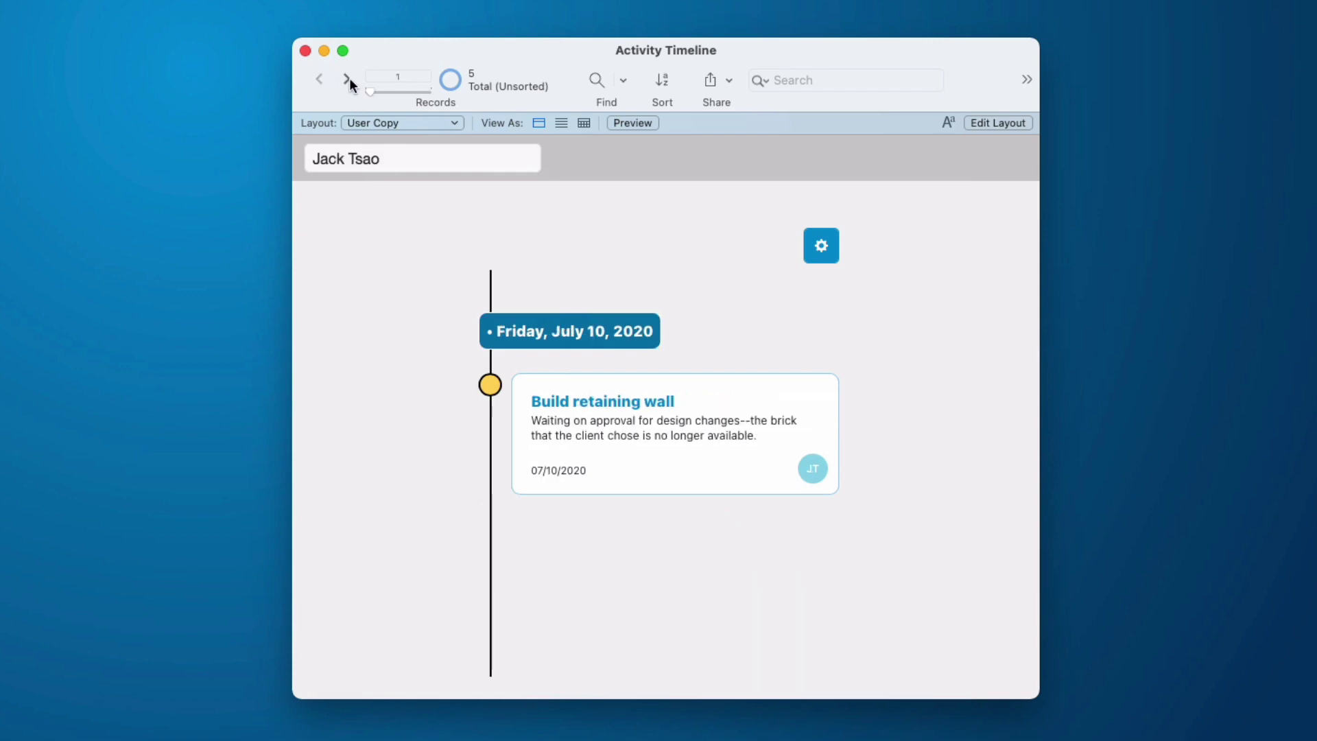
- Step through the next three user records, scrolling the timeline to check each filtered view
click(348, 78)
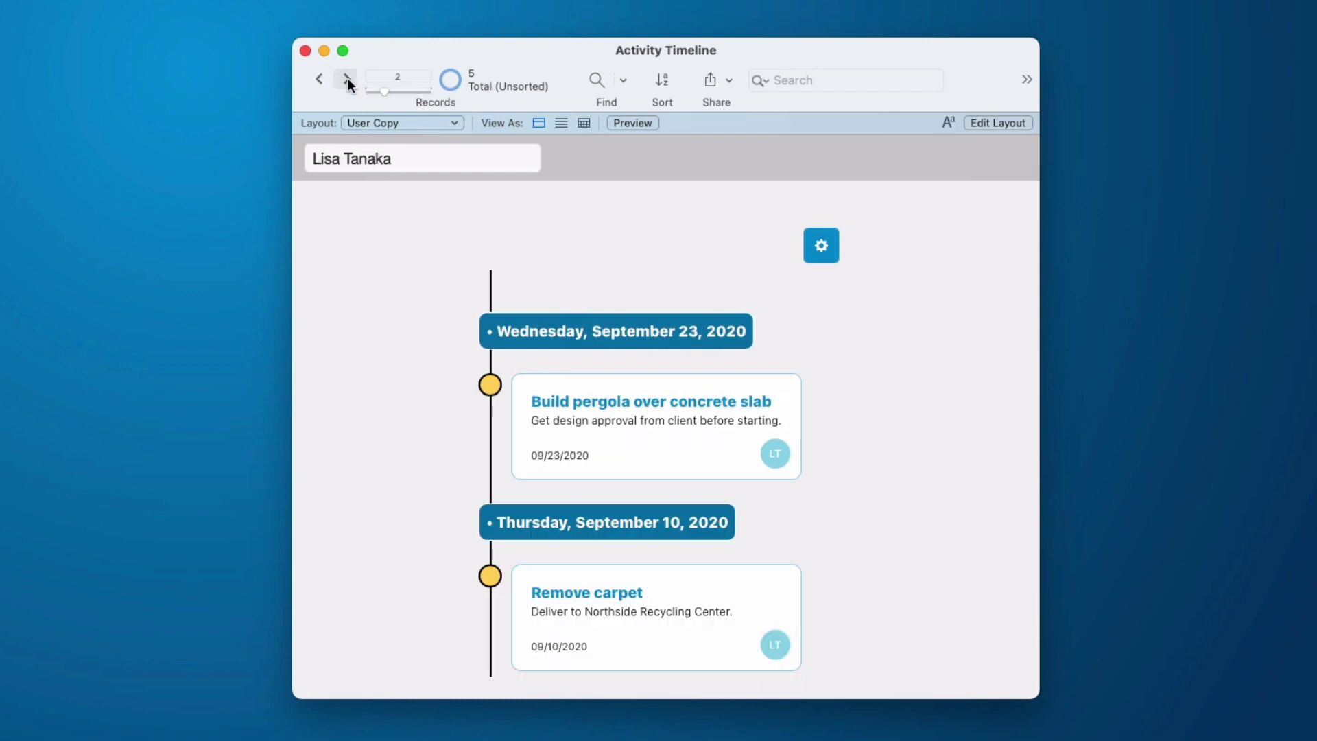
click(348, 78)
scroll(721, 548, down, 5)
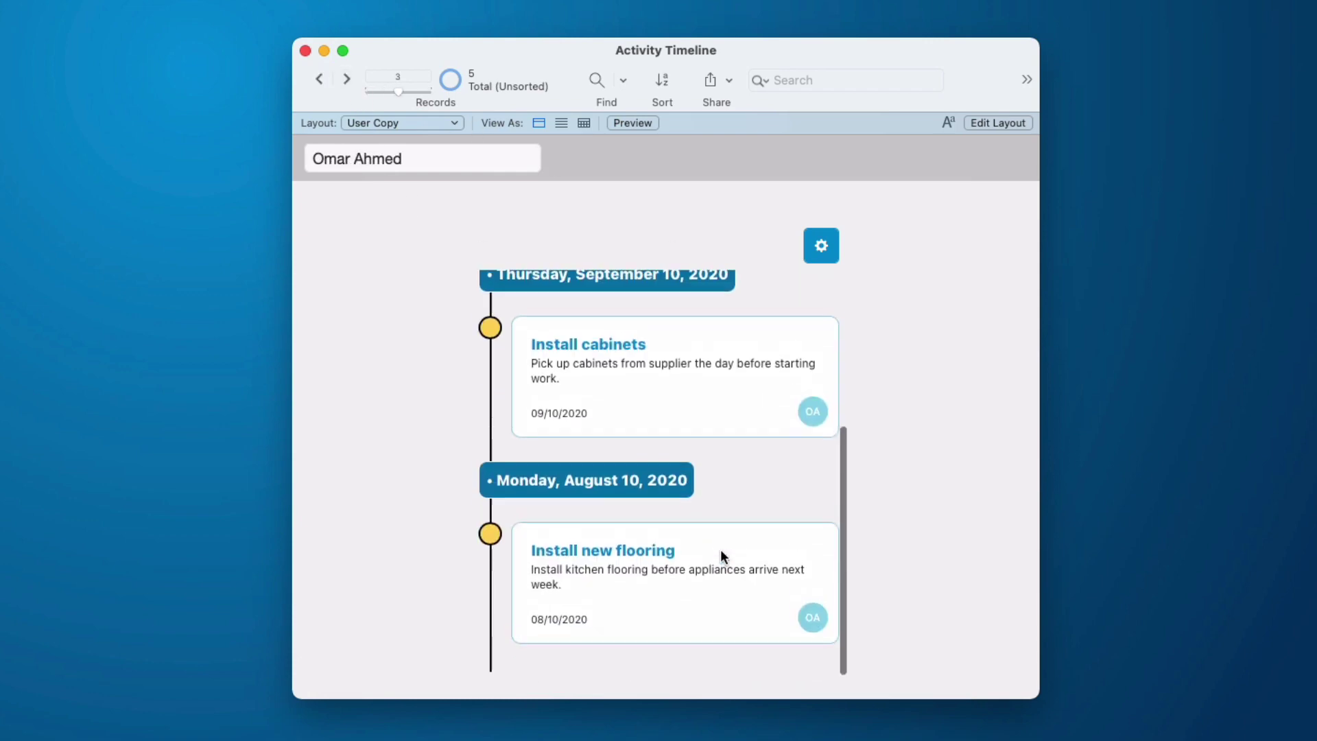
scroll(720, 549, up, 5)
click(346, 78)
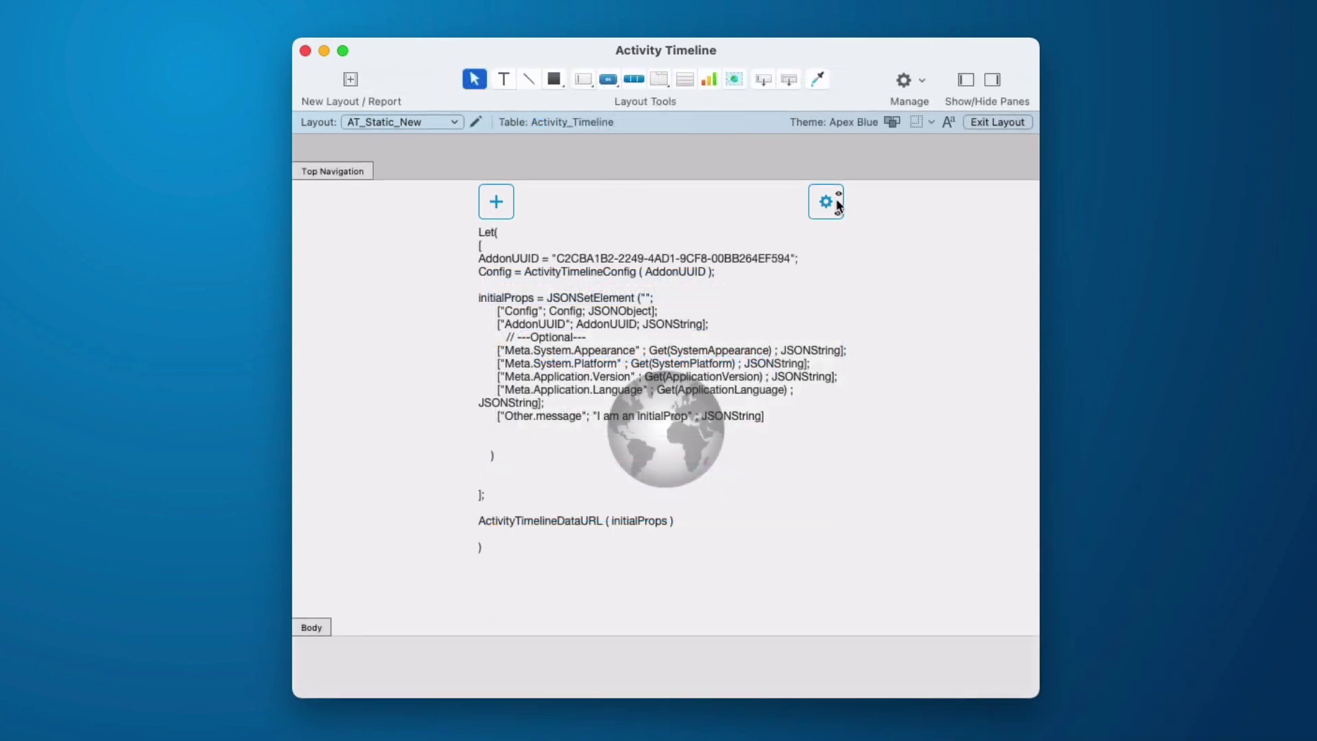
- Review the + button's New Activity script, including its New Record/Request step, then close the editor
double_click(495, 207)
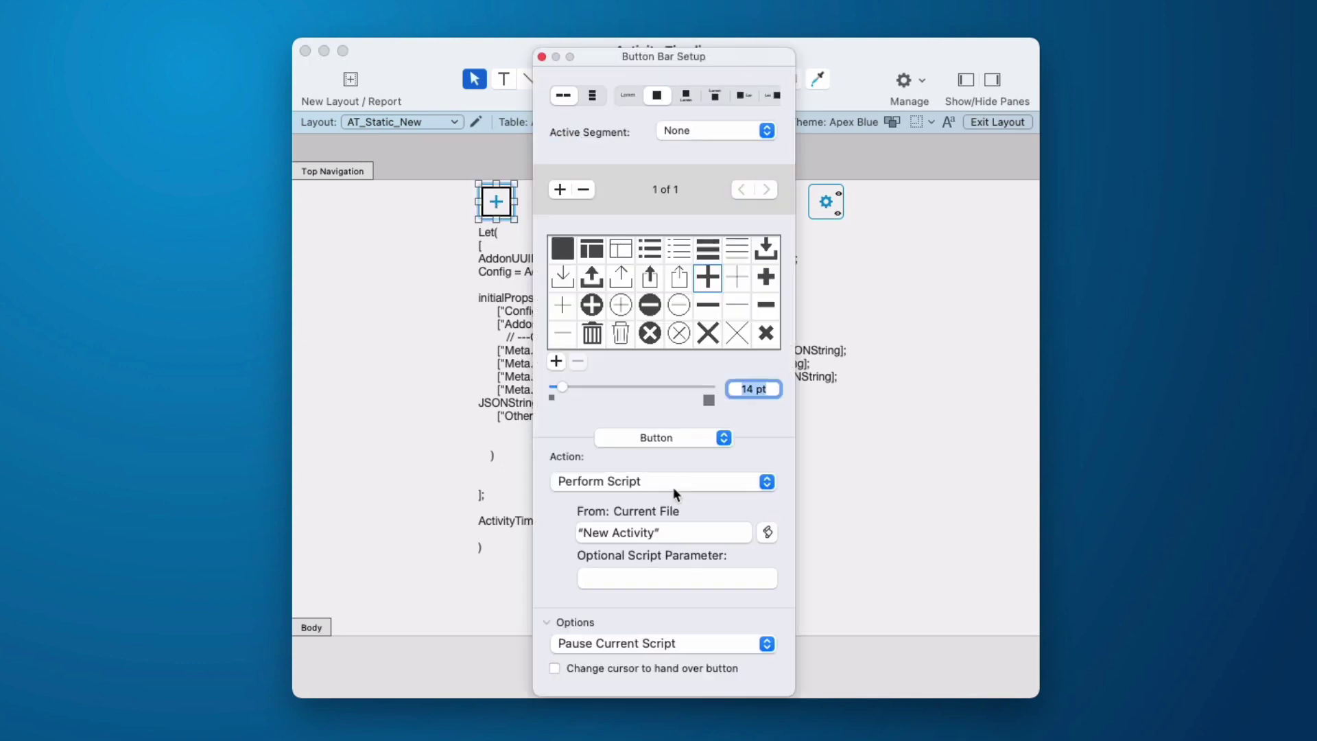
double_click(665, 526)
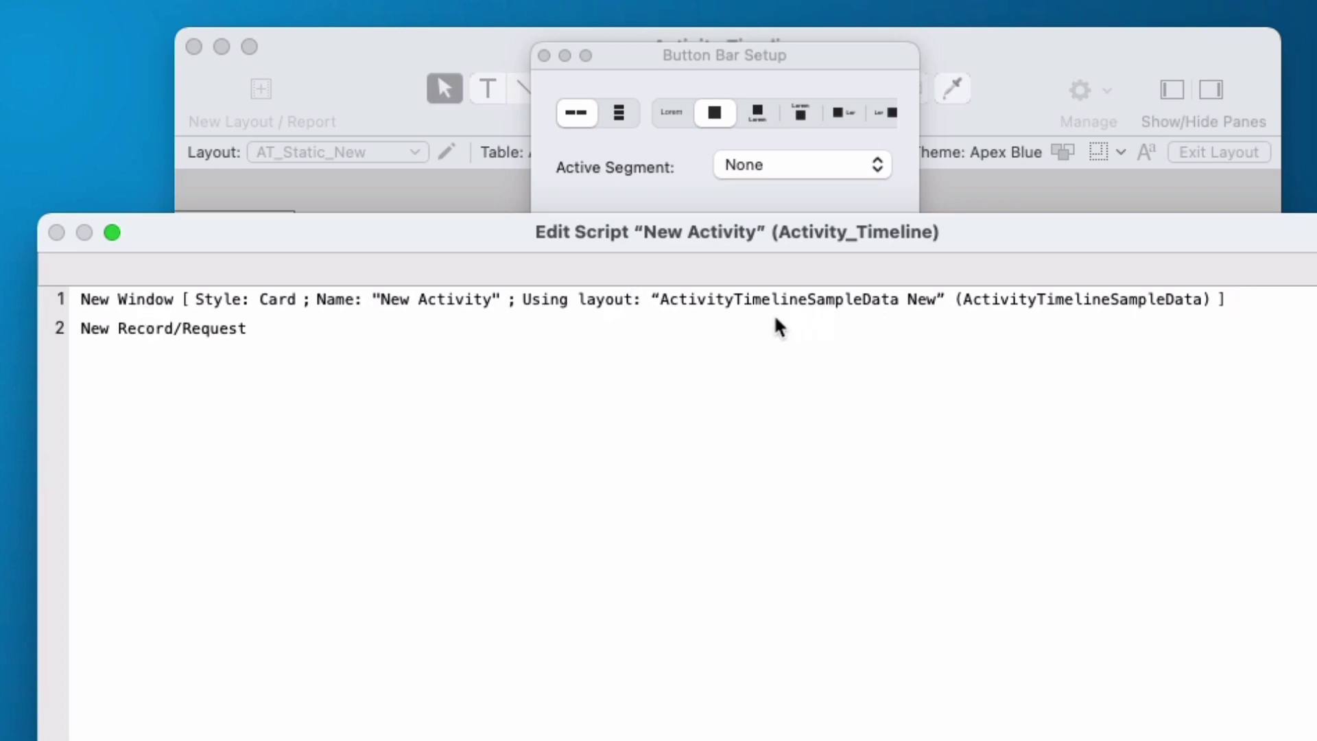
click(757, 330)
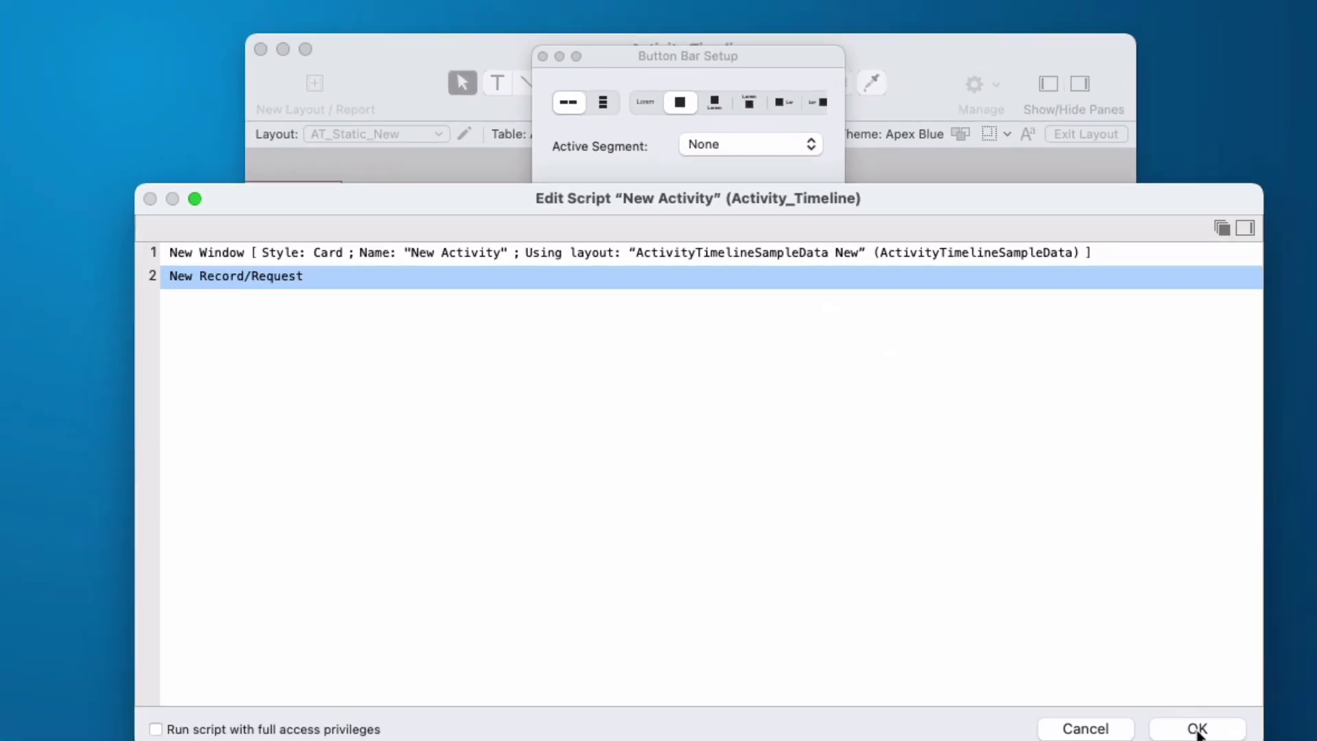
click(1187, 721)
- In Browse mode, use the + button to open the New Window activity card
key(super+b)
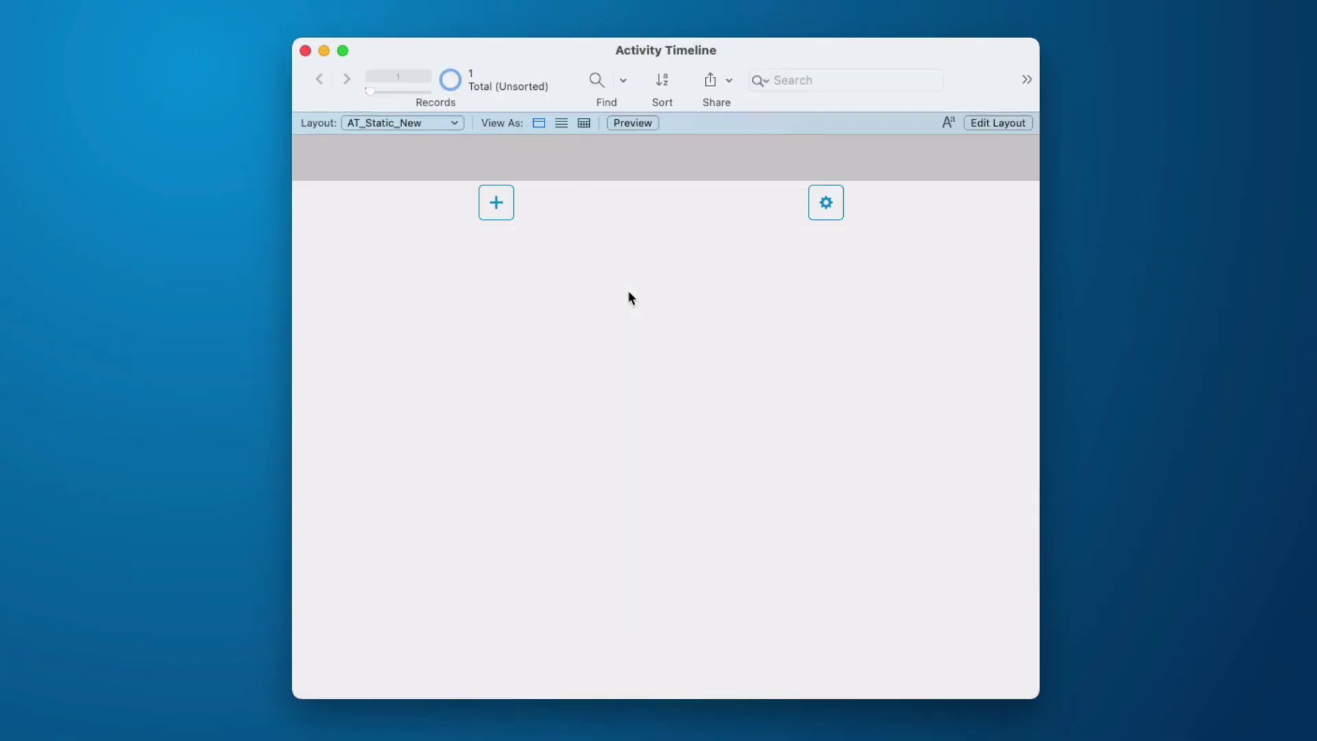
click(496, 201)
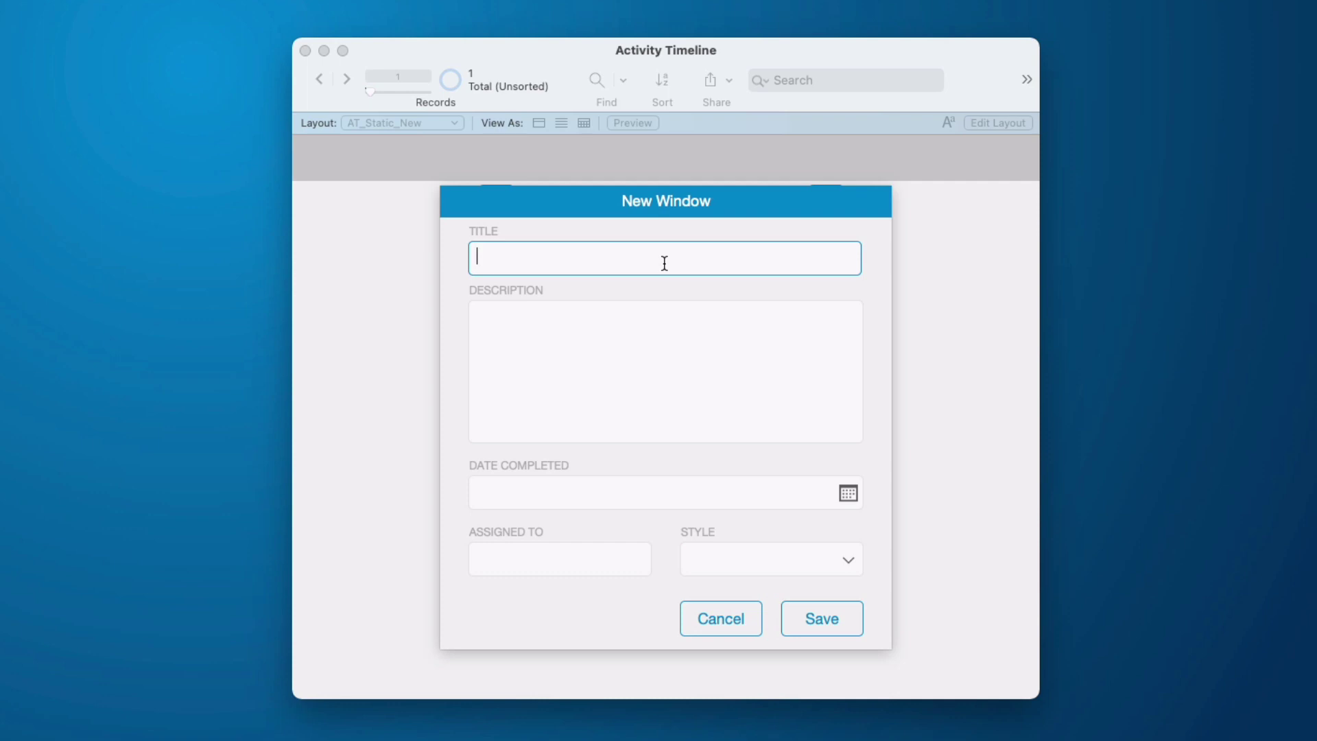